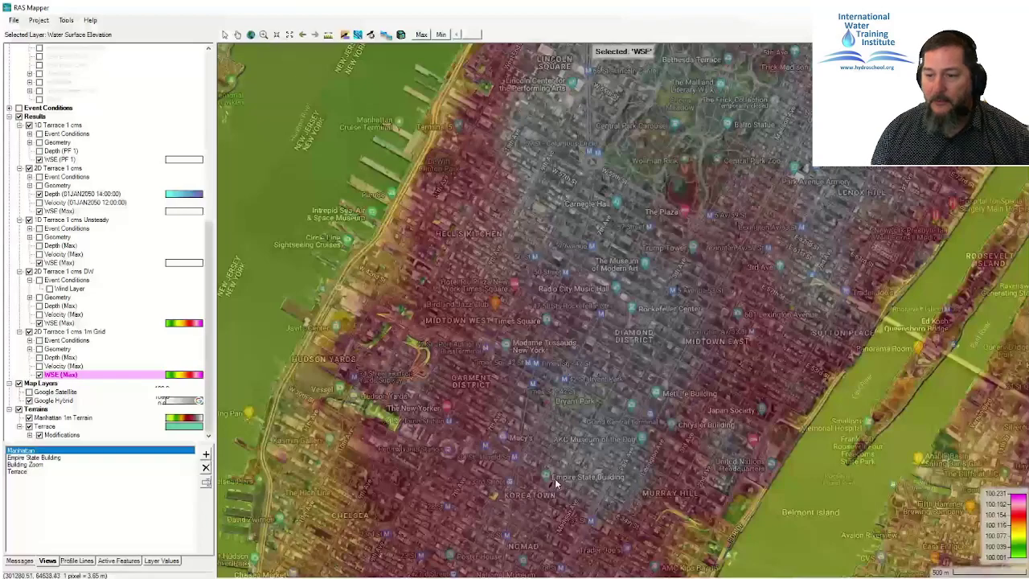
# Step: Zoom through the saved views to Terrace and switch the base map from Google Hybrid to Google Satellite
pyautogui.click(32, 459)
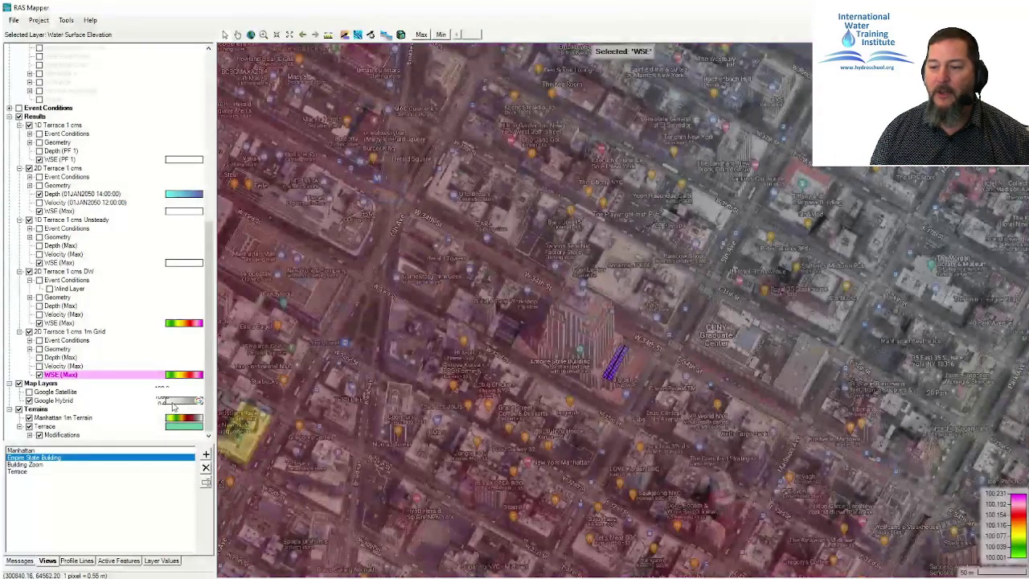
pyautogui.click(36, 465)
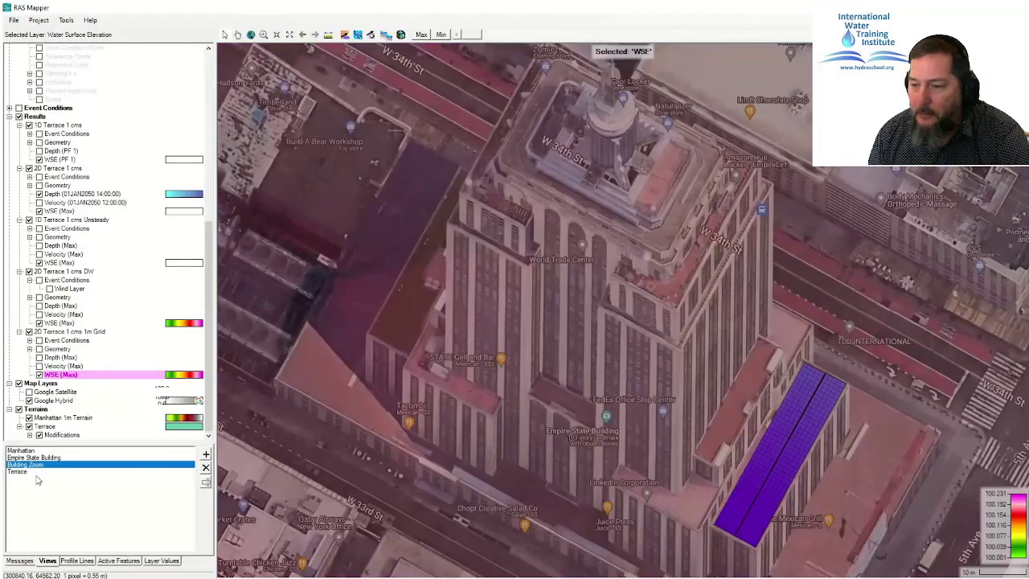
pyautogui.click(33, 472)
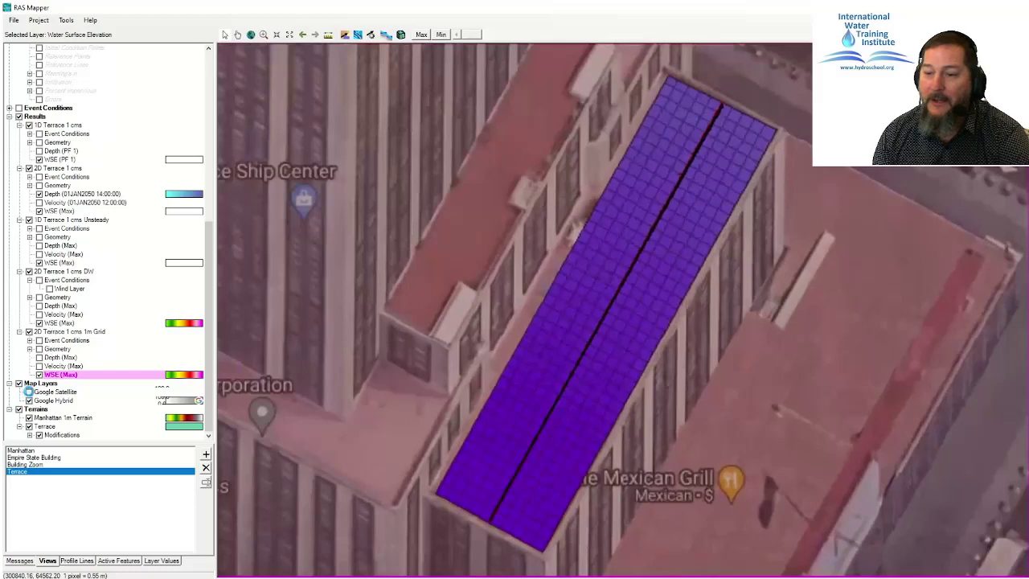
pyautogui.click(29, 391)
pyautogui.click(29, 400)
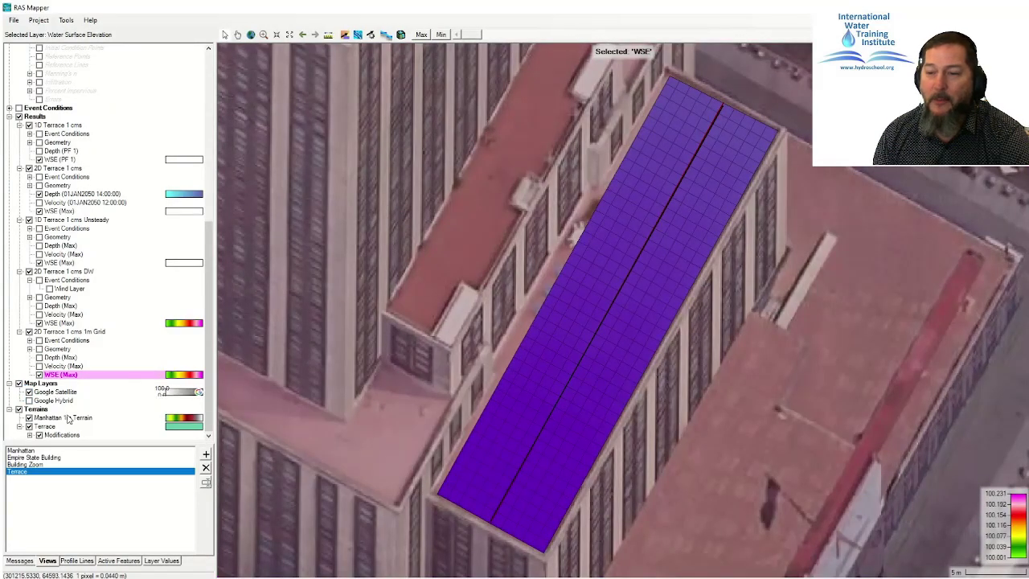
# Step: Examine the flow direction of the 2D Terrace 1 cms depth result with velocity arrows and particle tracing, leaving both off
pyautogui.click(80, 194)
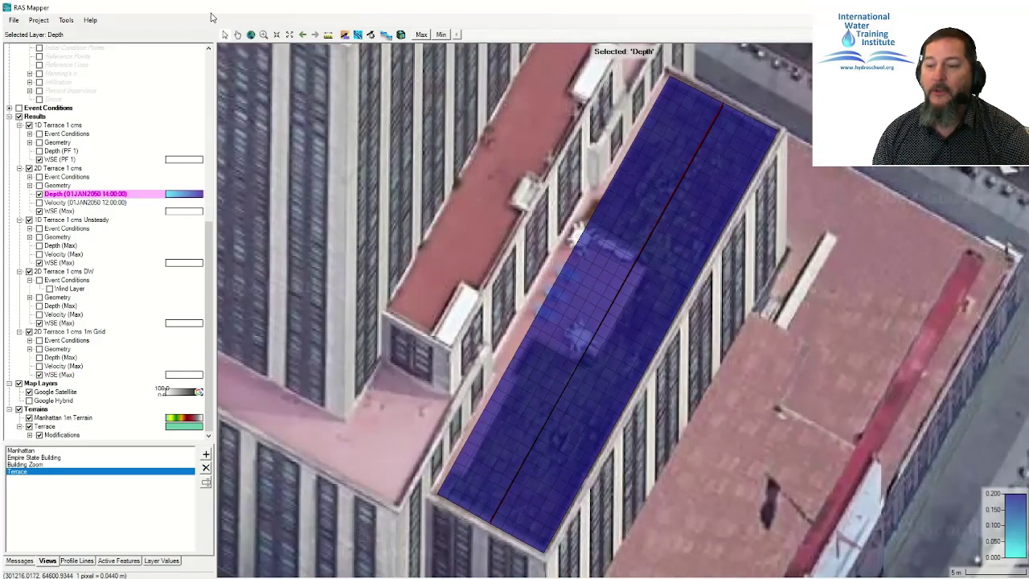
pyautogui.click(356, 36)
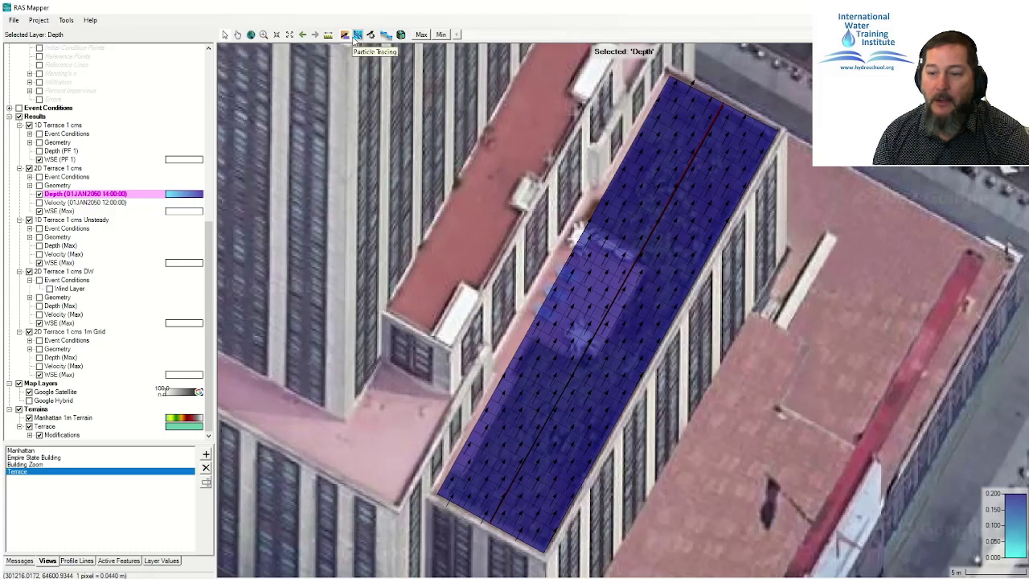
pyautogui.click(354, 38)
pyautogui.click(357, 36)
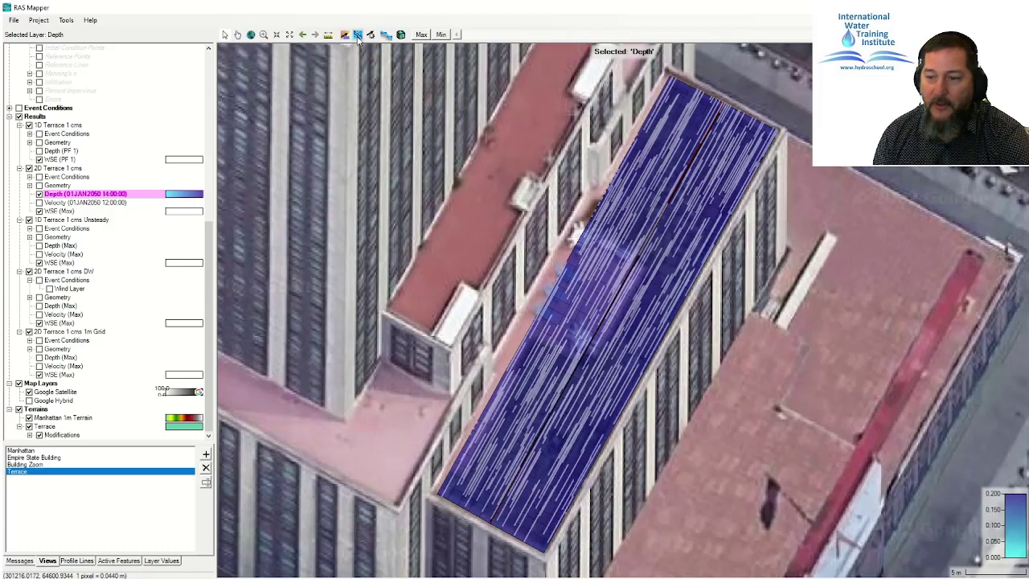
pyautogui.click(358, 37)
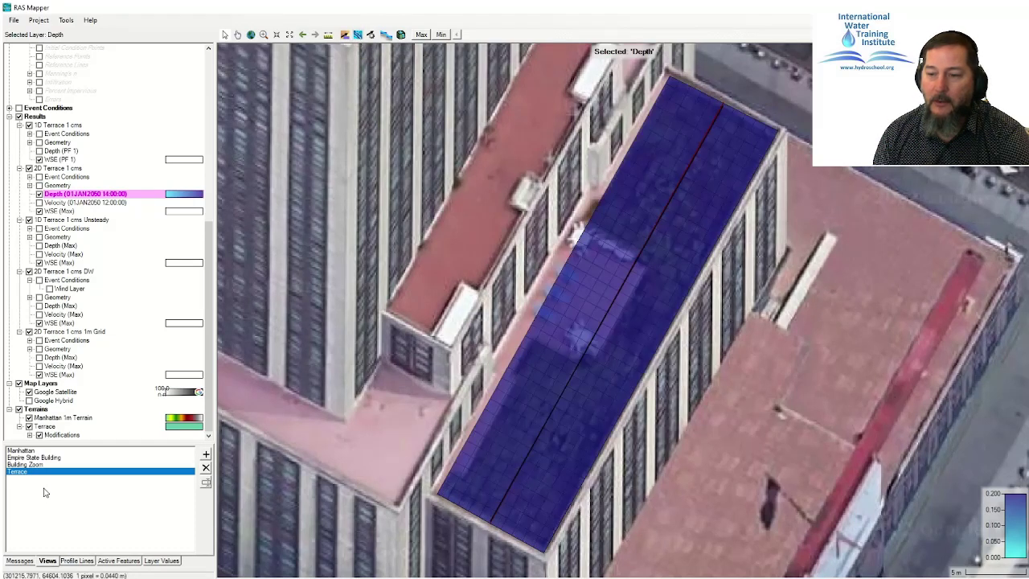
# Step: Clone the Terrace terrain using the suffix NoData
pyautogui.click(46, 426)
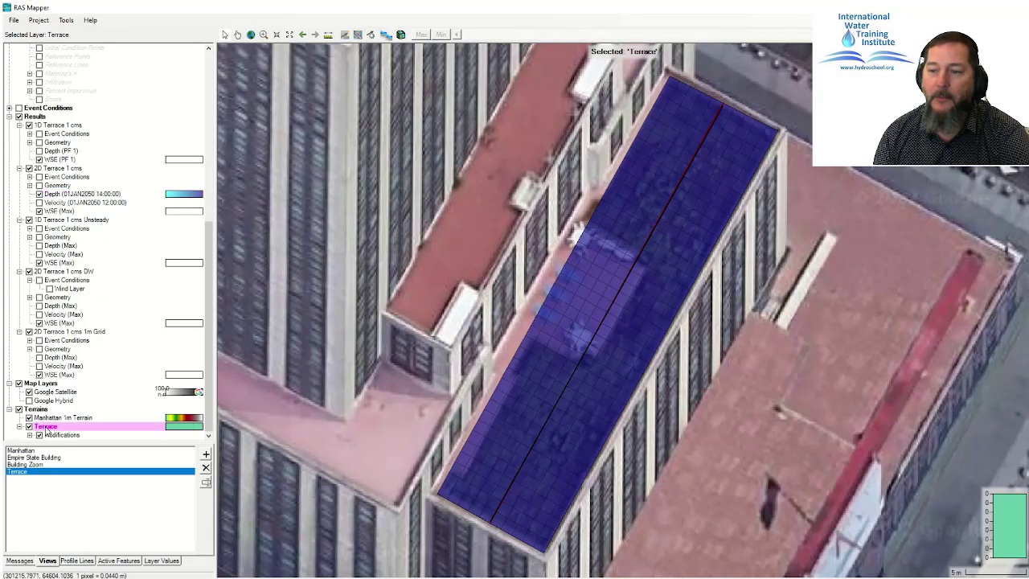
pyautogui.rightClick(46, 426)
pyautogui.click(113, 433)
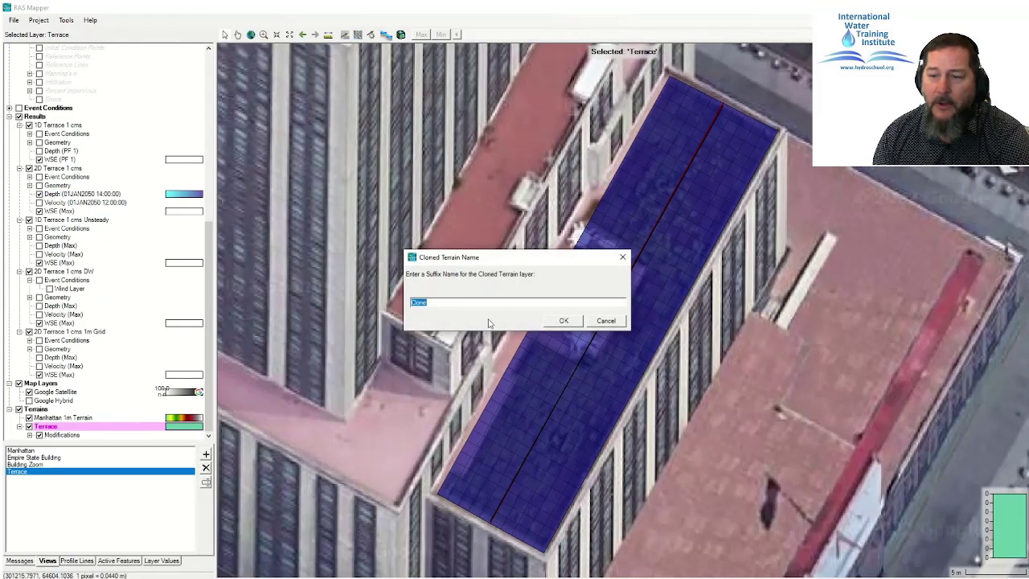
pyautogui.click(447, 302)
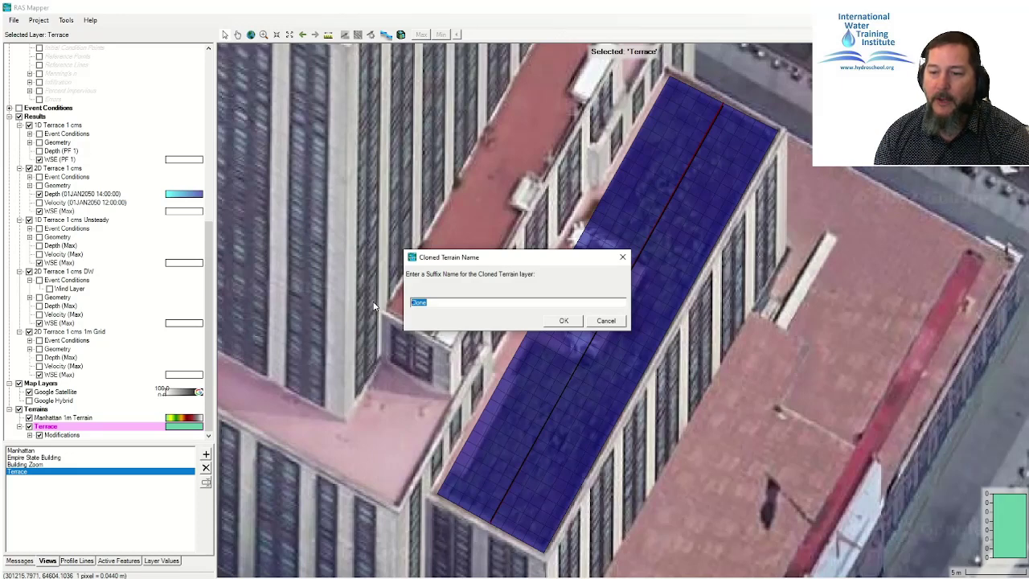
pyautogui.write('NoData')
pyautogui.press('Return')
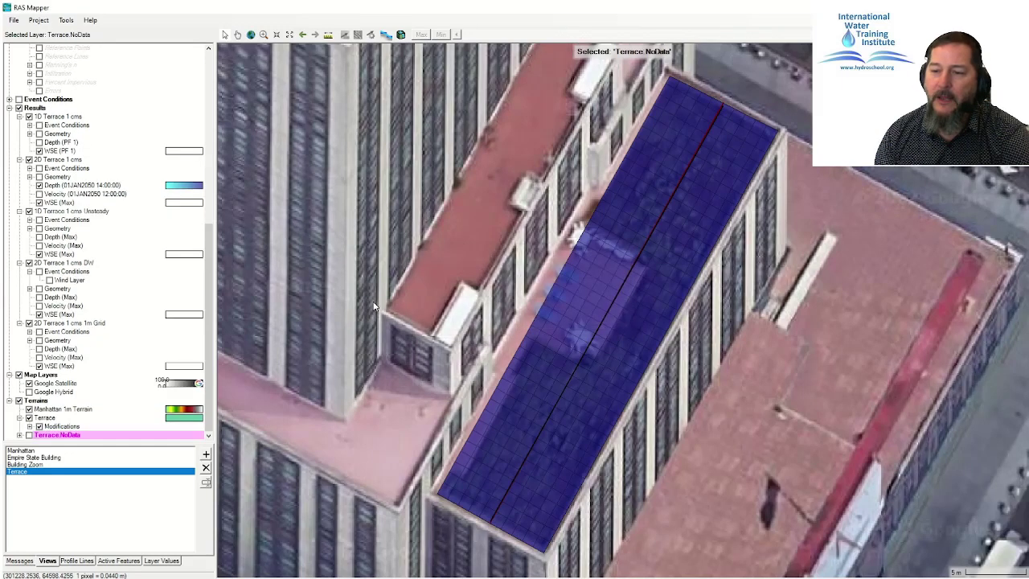
# Step: Hide the original Terrace terrain and display the Terrace.NoData clone instead
pyautogui.click(20, 434)
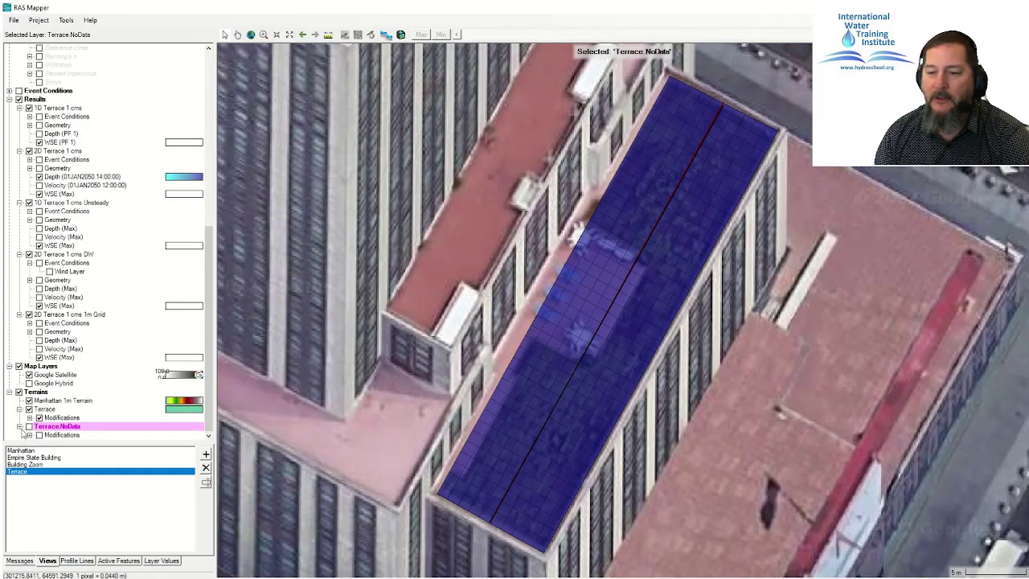
pyautogui.click(29, 409)
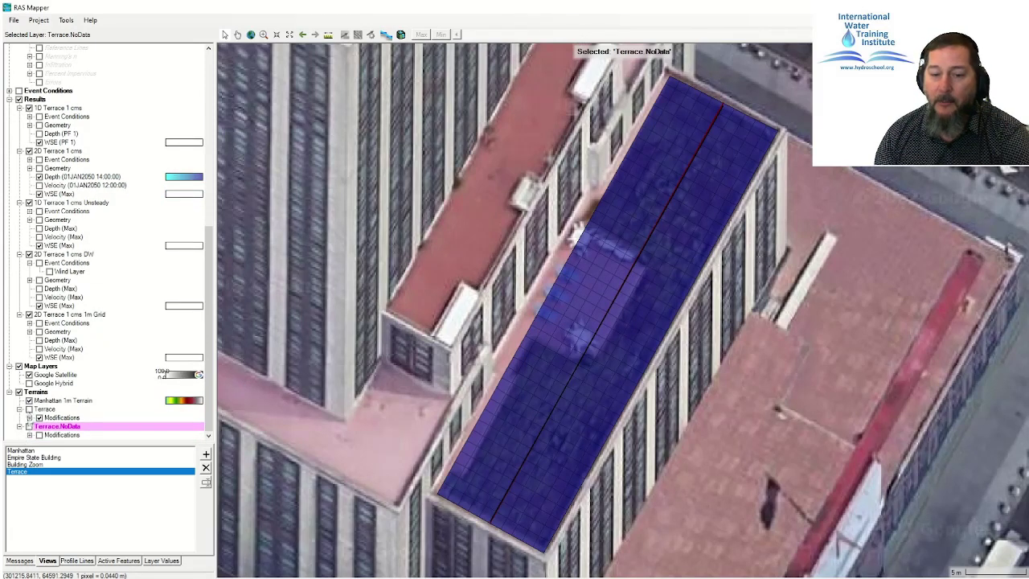
pyautogui.click(29, 425)
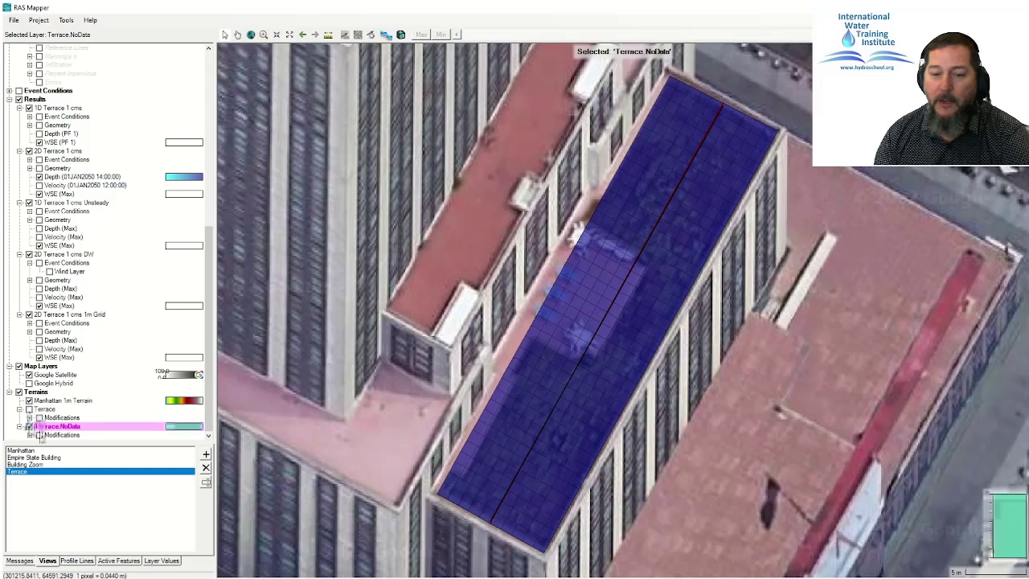
# Step: Display the Terrace modification within the Terrace.NoData terrain and start editing its control points
pyautogui.click(39, 435)
pyautogui.click(30, 434)
pyautogui.click(58, 426)
pyautogui.click(63, 435)
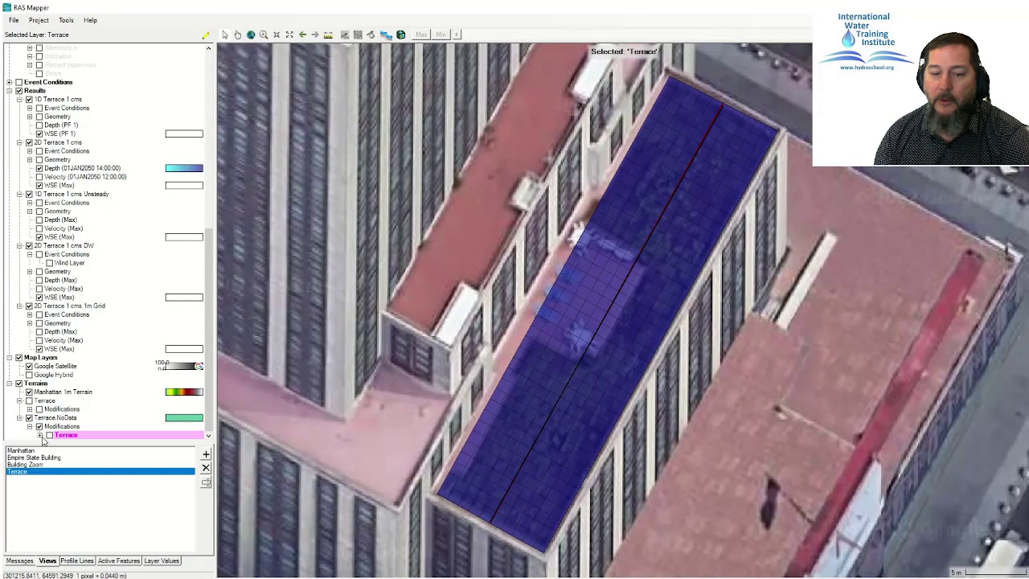
pyautogui.click(40, 434)
pyautogui.click(49, 426)
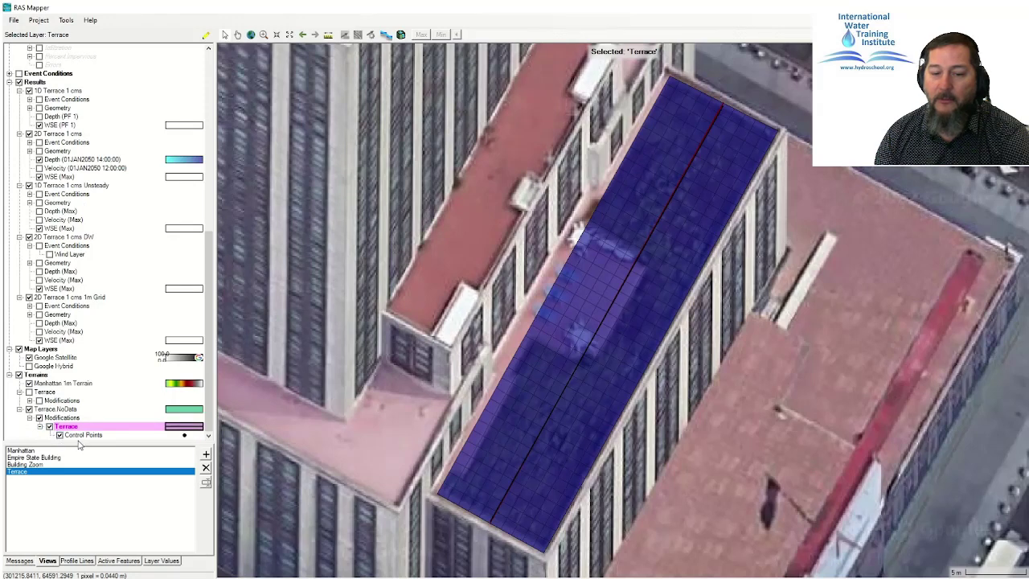
pyautogui.click(80, 434)
pyautogui.click(205, 36)
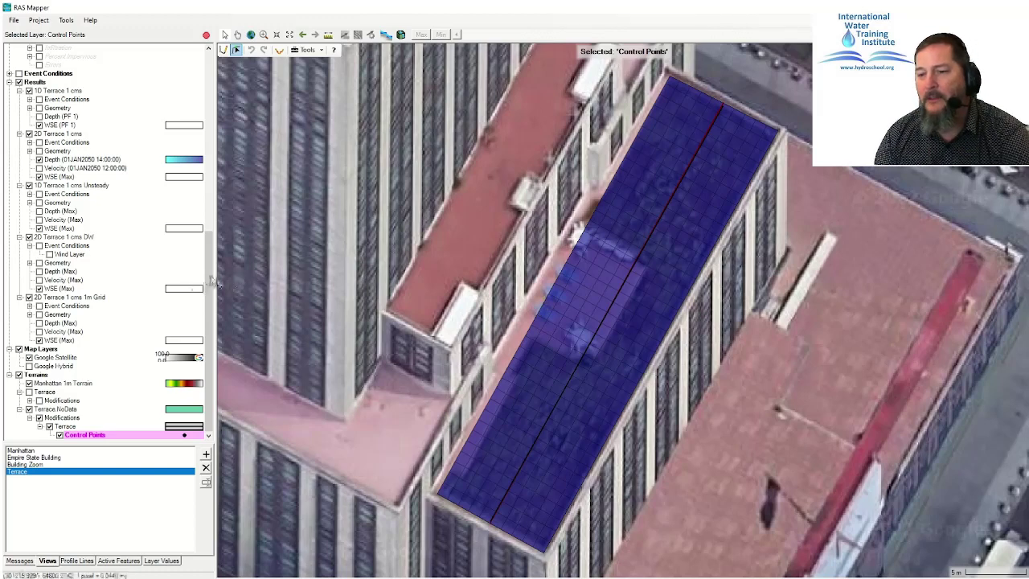
# Step: Hide the 2D Terrace 1m geometry and display the 2D Terrace geometry with its 2D flow area layers
pyautogui.moveTo(213, 282); pyautogui.dragTo(233, 89)
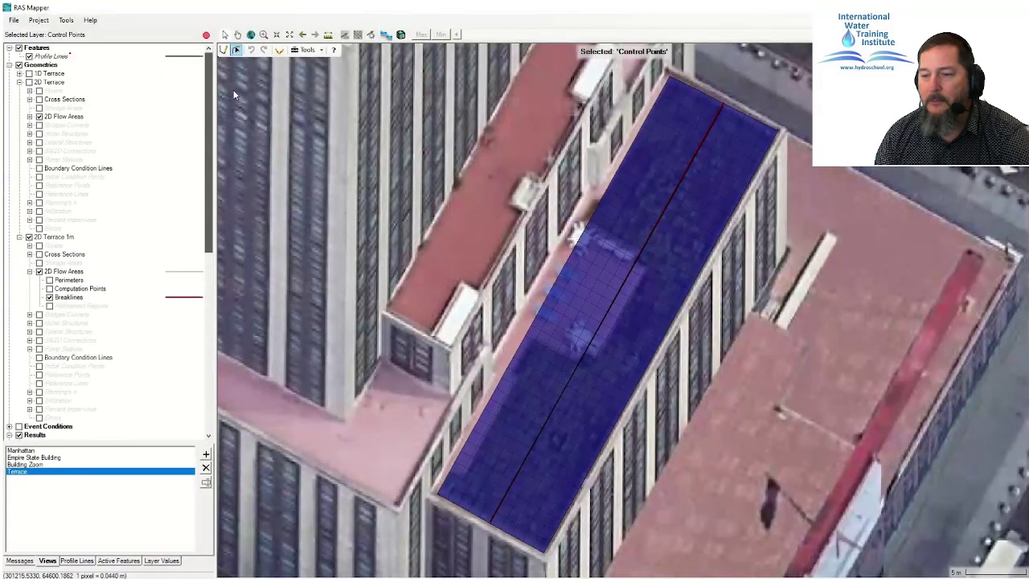
pyautogui.click(29, 237)
pyautogui.click(30, 116)
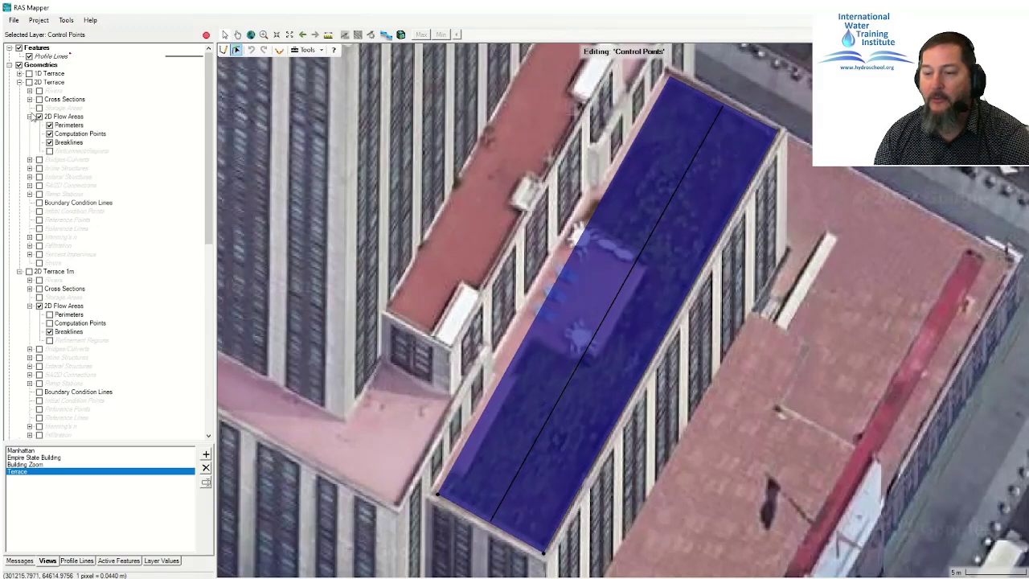
pyautogui.click(30, 83)
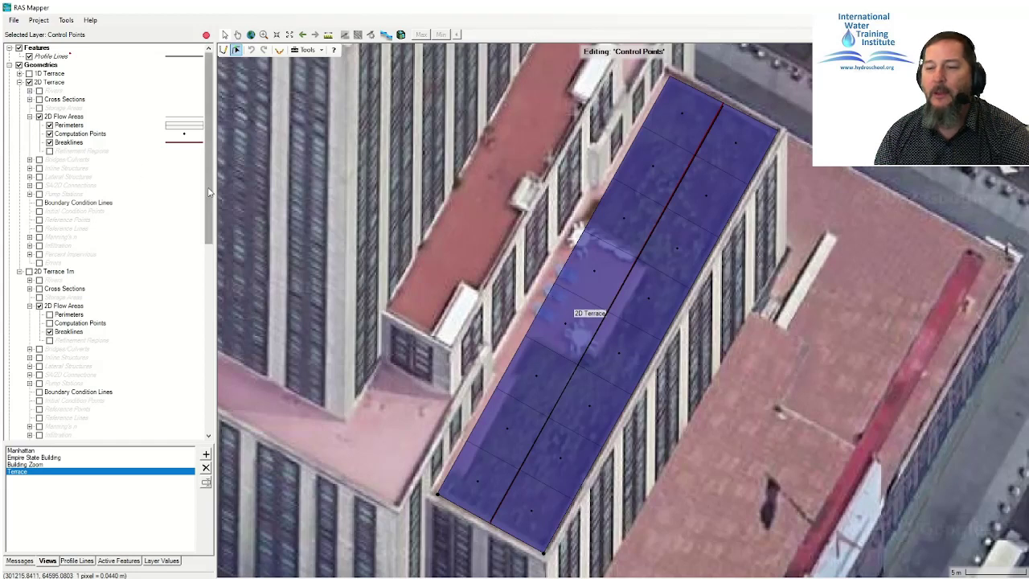
pyautogui.moveTo(207, 193); pyautogui.dragTo(205, 388)
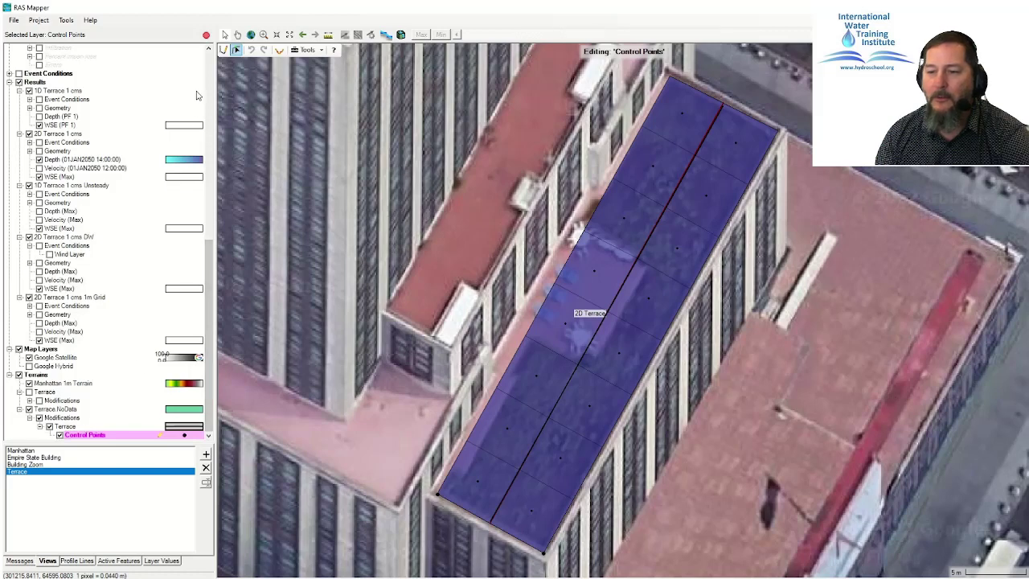
# Step: Add a control point with elevation -9999 midway along the terrace's western long edge
pyautogui.click(223, 50)
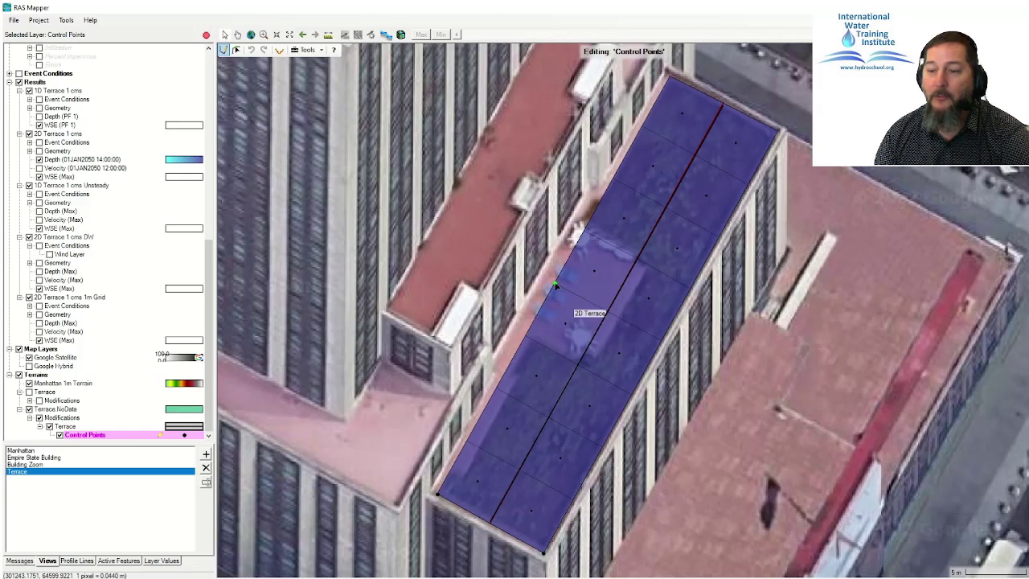
pyautogui.click(554, 284)
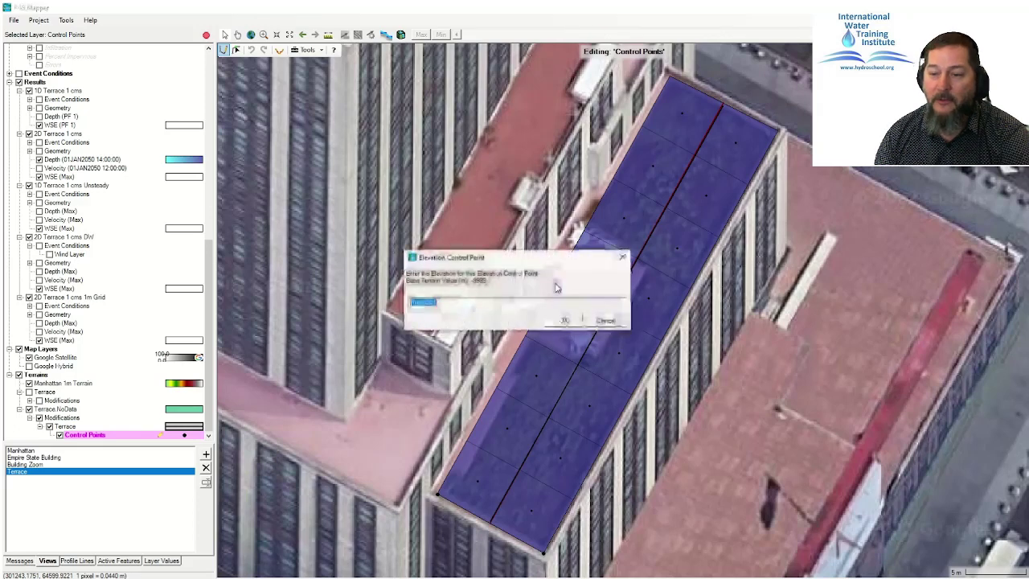
pyautogui.write('-9999')
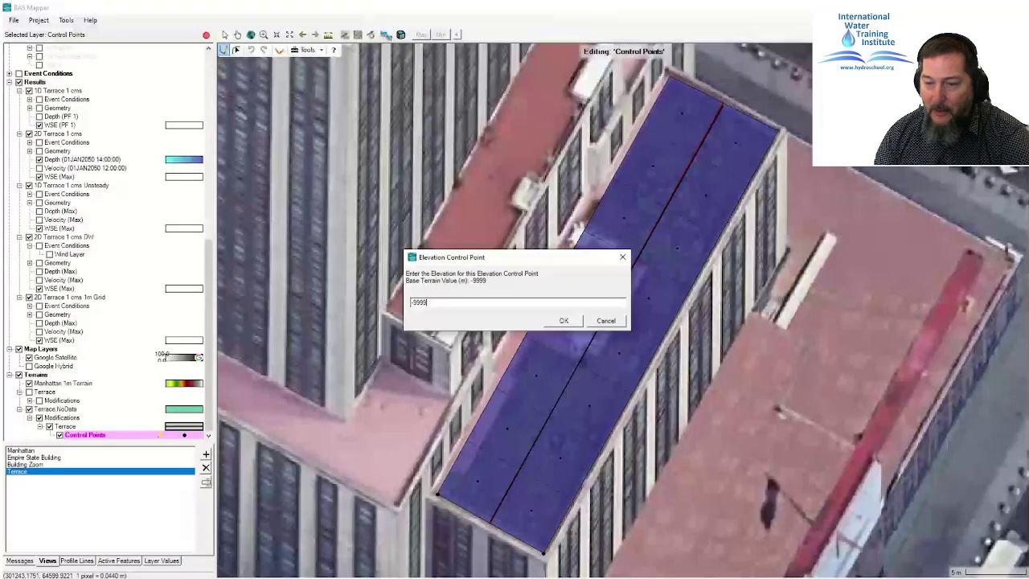
pyautogui.click(563, 321)
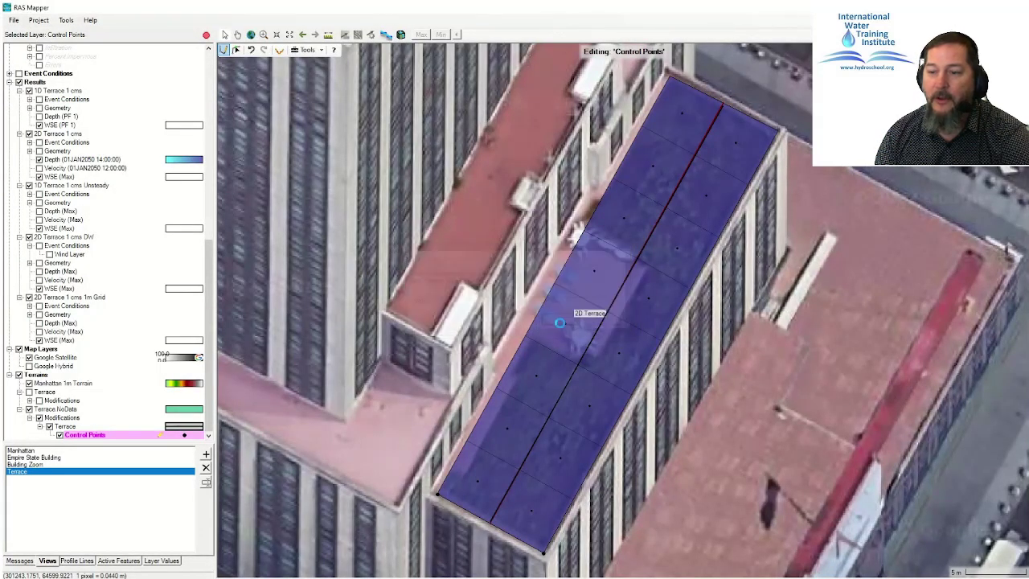
# Step: Add a control point with elevation -9999 midway along the opposite long edge and save the modification edits
pyautogui.click(660, 341)
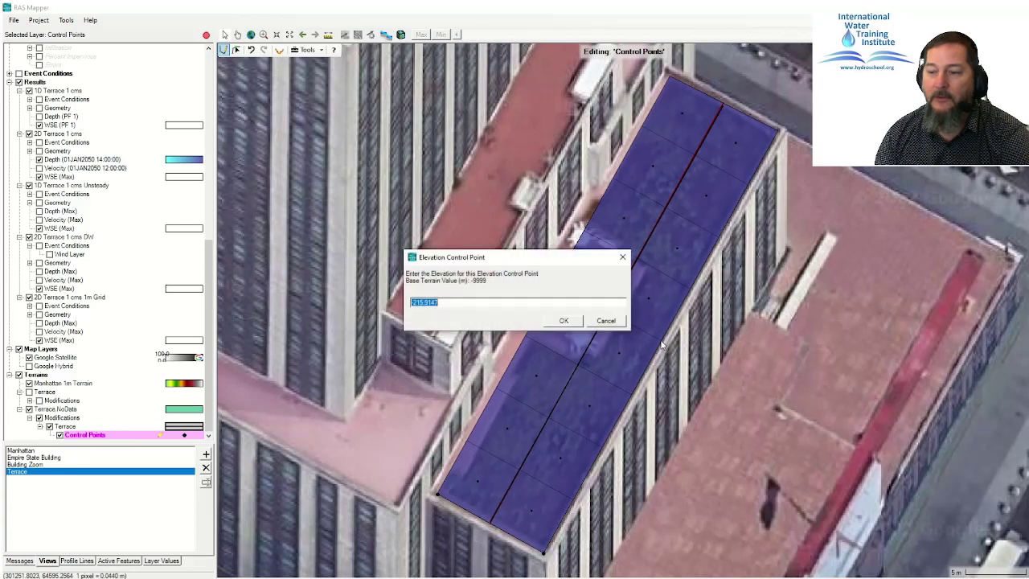
pyautogui.write('-9999')
pyautogui.click(564, 321)
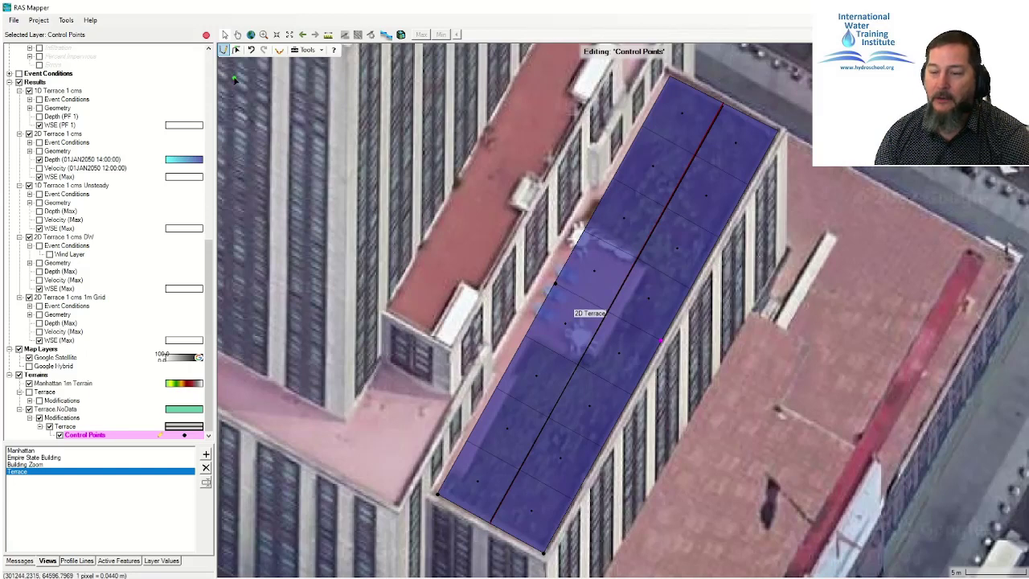
pyautogui.click(205, 35)
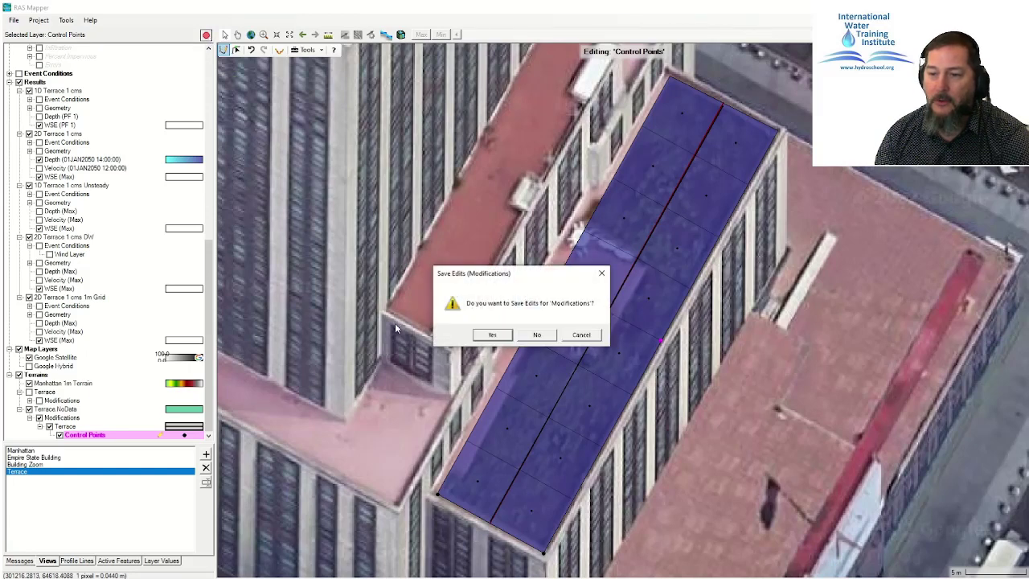
pyautogui.click(493, 334)
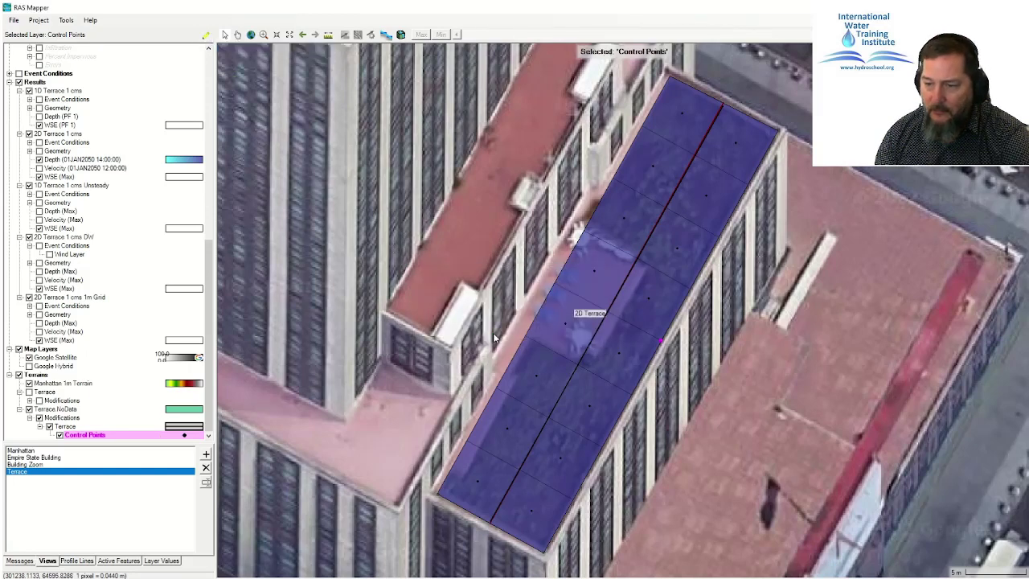
# Step: Display the 1D Terrace geometry over the Terrace.NoData terrain and select its Cross Sections layer
pyautogui.click(63, 418)
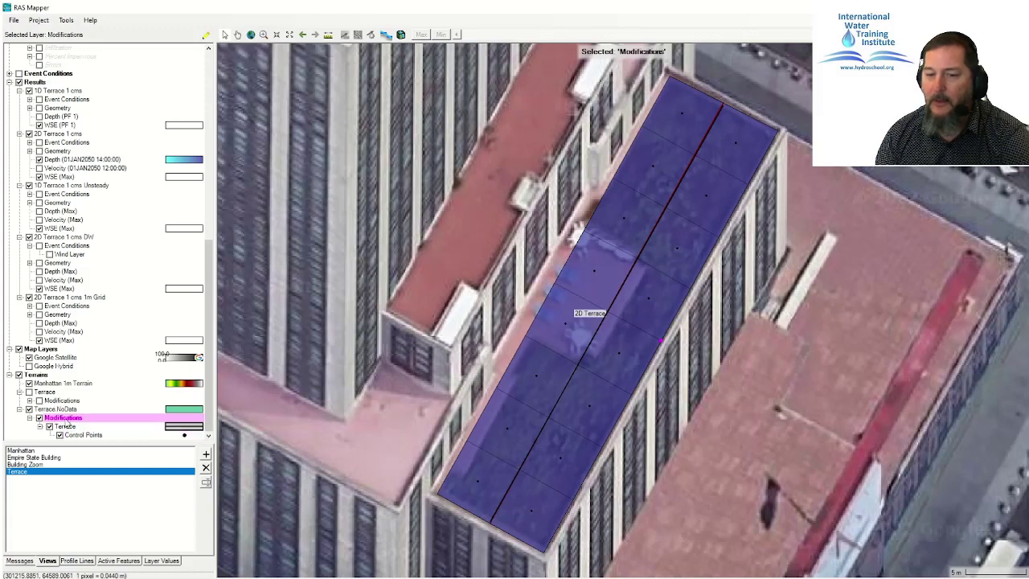
pyautogui.click(65, 410)
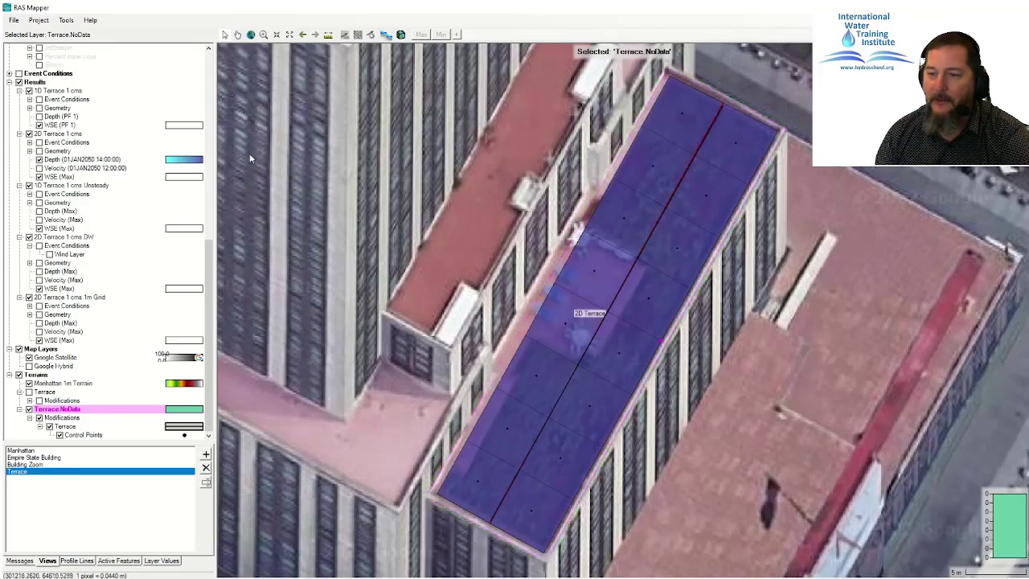
pyautogui.moveTo(205, 248); pyautogui.dragTo(234, 64)
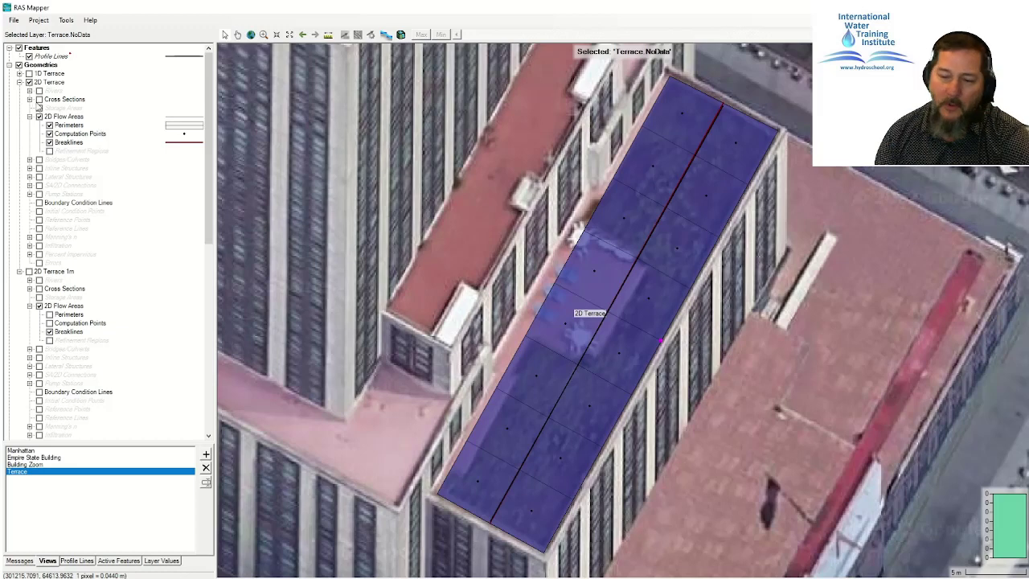
pyautogui.click(28, 74)
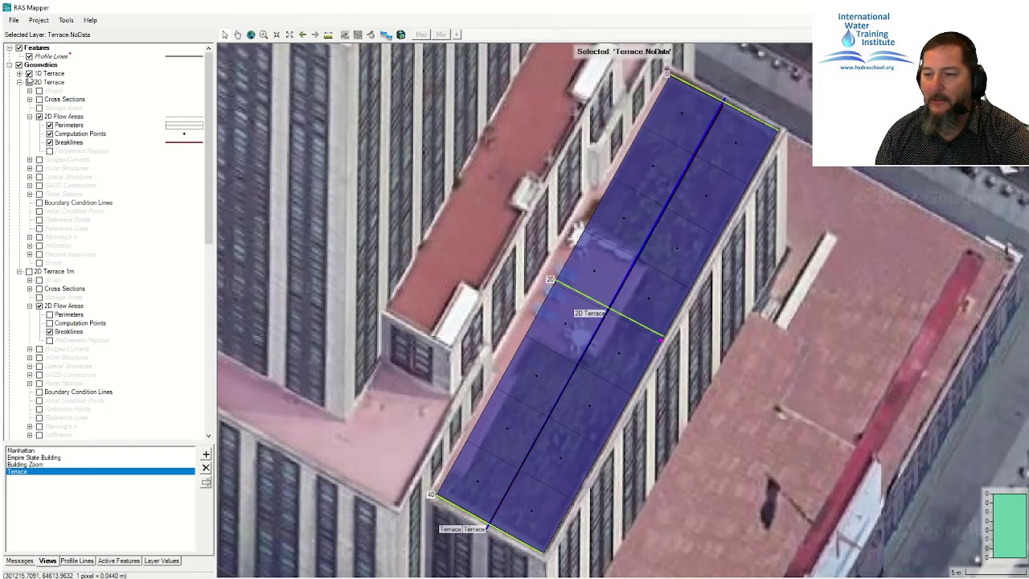
pyautogui.click(20, 73)
pyautogui.click(66, 90)
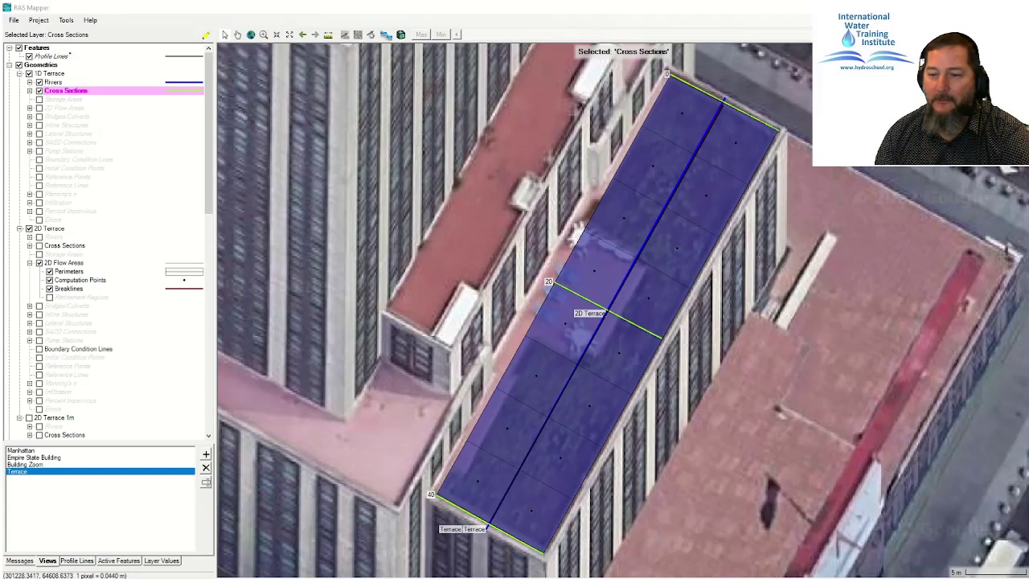
# Step: Switch to HEC-RAS and save the 2D Terrace geometry as a new geometry titled "2D Terrace No Data"
pyautogui.hotkey('alt', 'Tab')
pyautogui.click(166, 204)
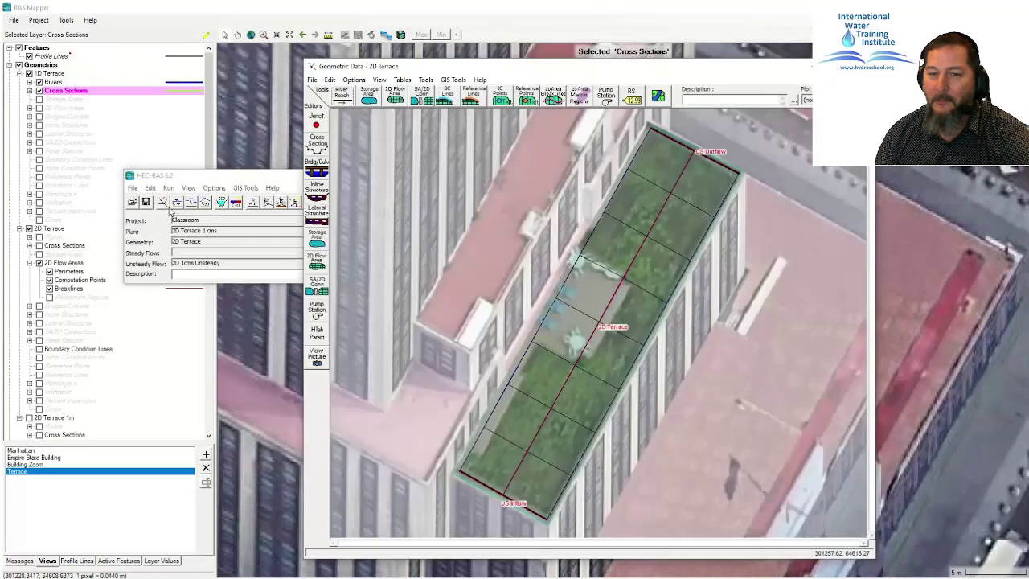
pyautogui.click(312, 80)
pyautogui.click(341, 127)
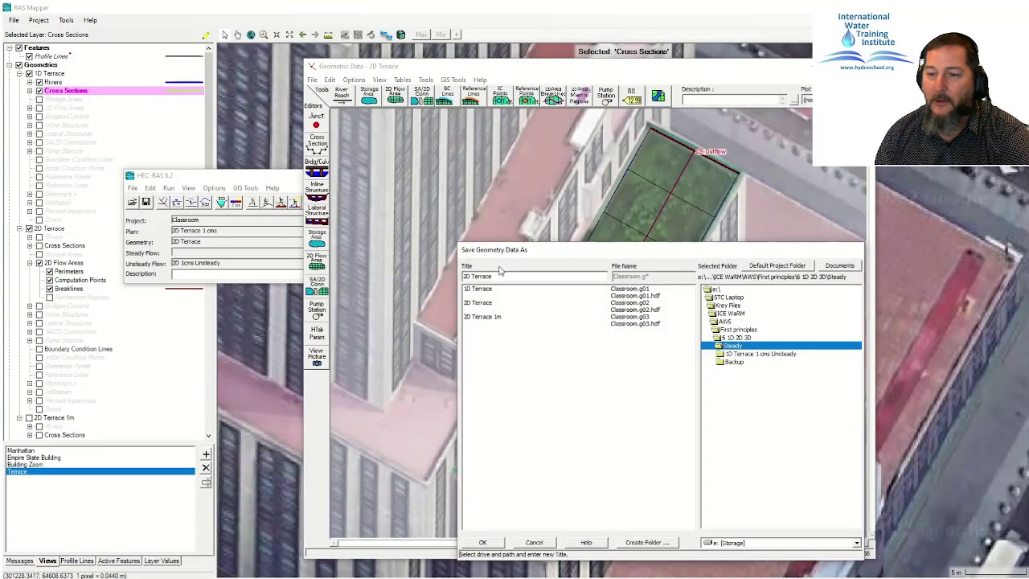
pyautogui.write('No Data')
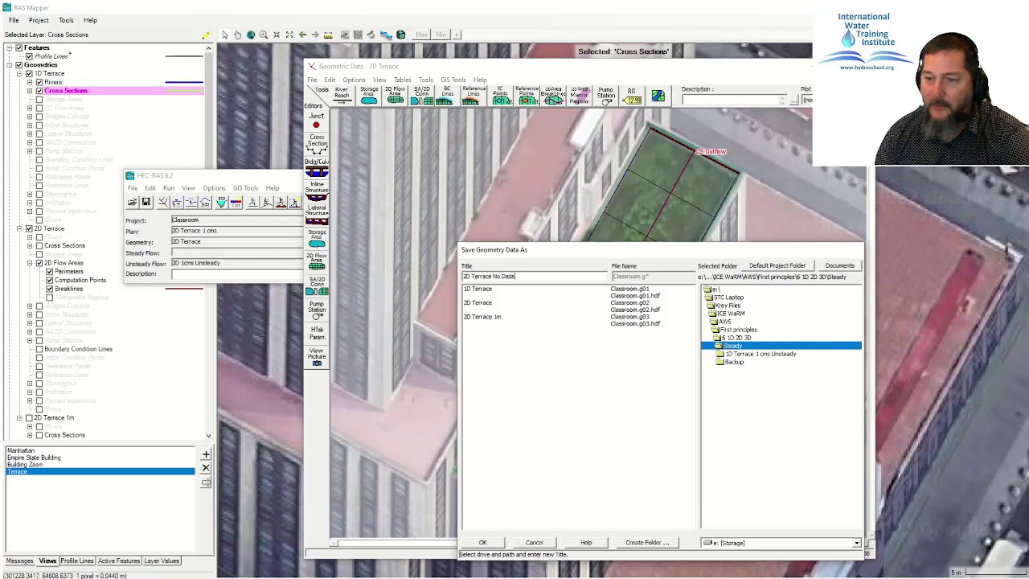
pyautogui.press('Return')
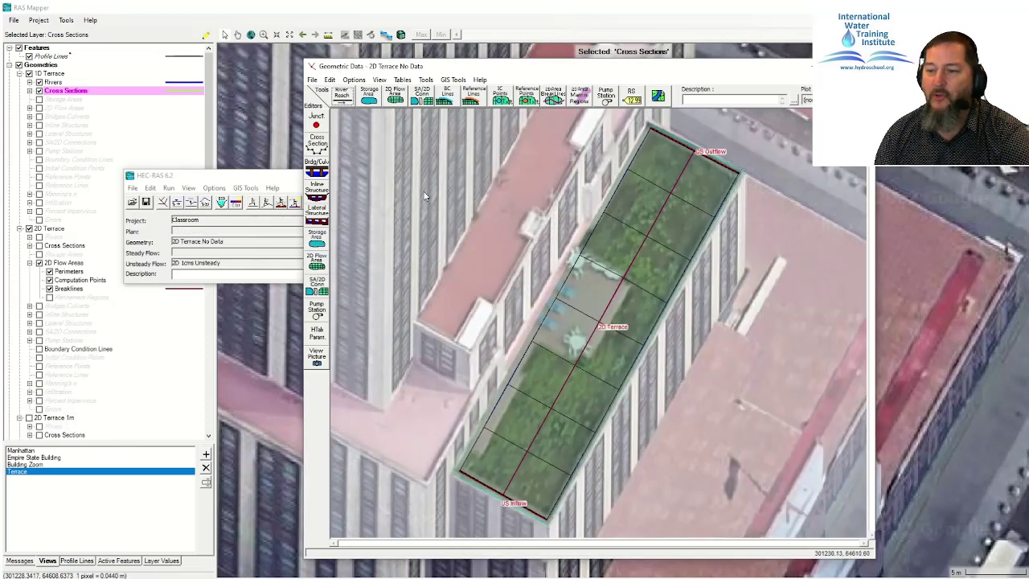
# Step: Save the unsteady flow analysis for the 2D Terrace No Data geometry as a plan titled "2D Terrace 1 cms No Data"
pyautogui.click(269, 204)
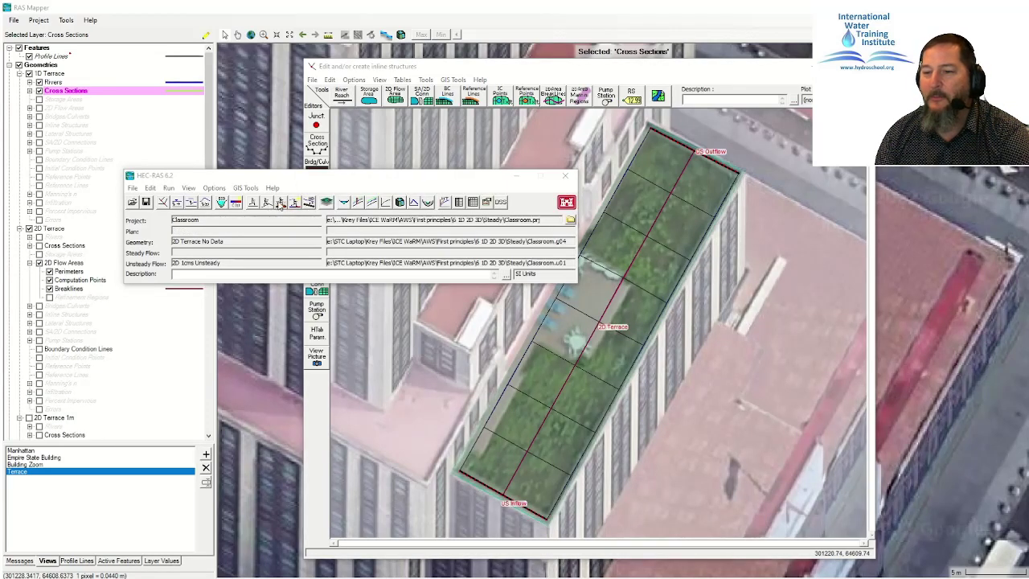
pyautogui.click(294, 202)
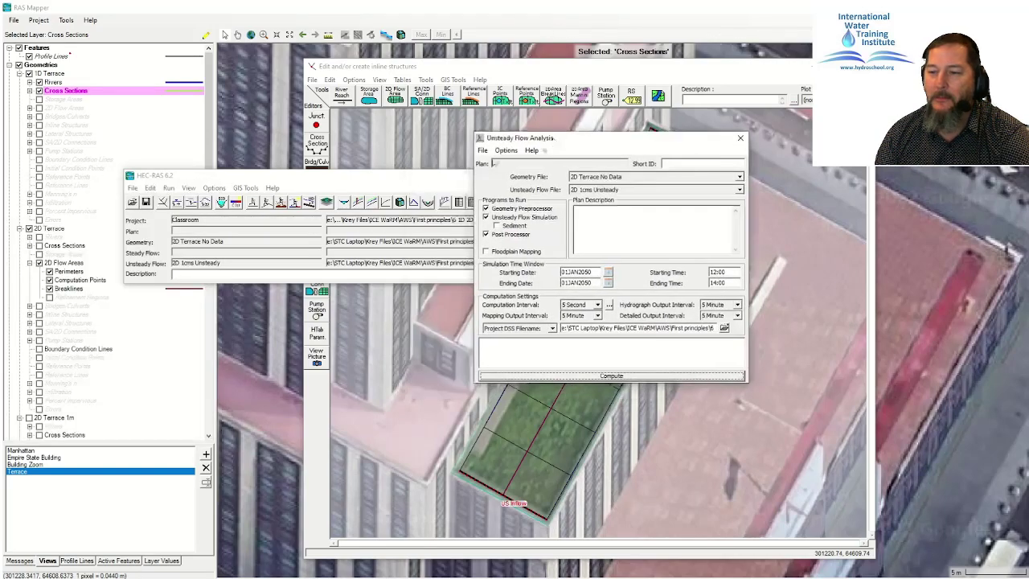
pyautogui.click(482, 150)
pyautogui.click(506, 200)
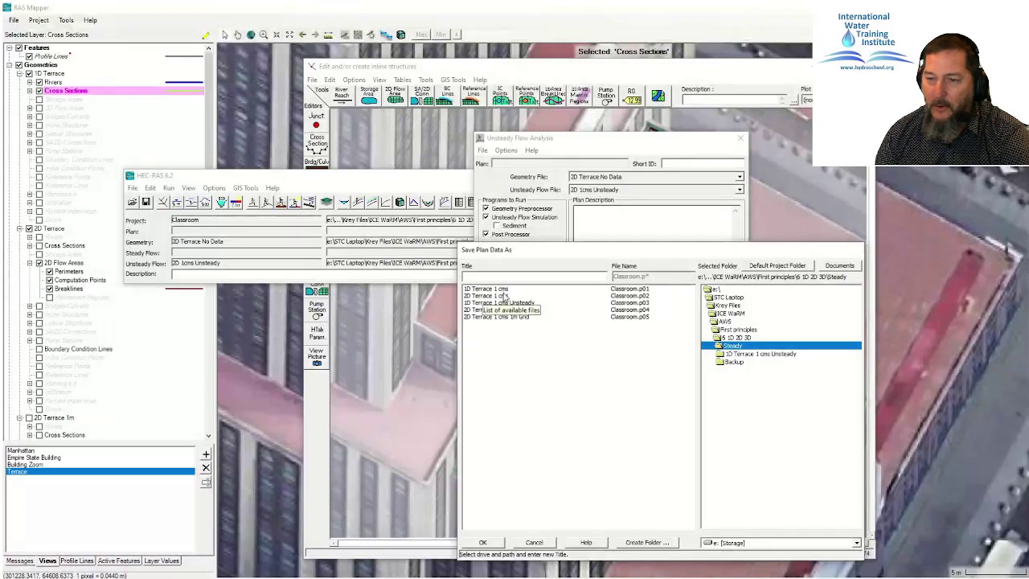
pyautogui.click(505, 296)
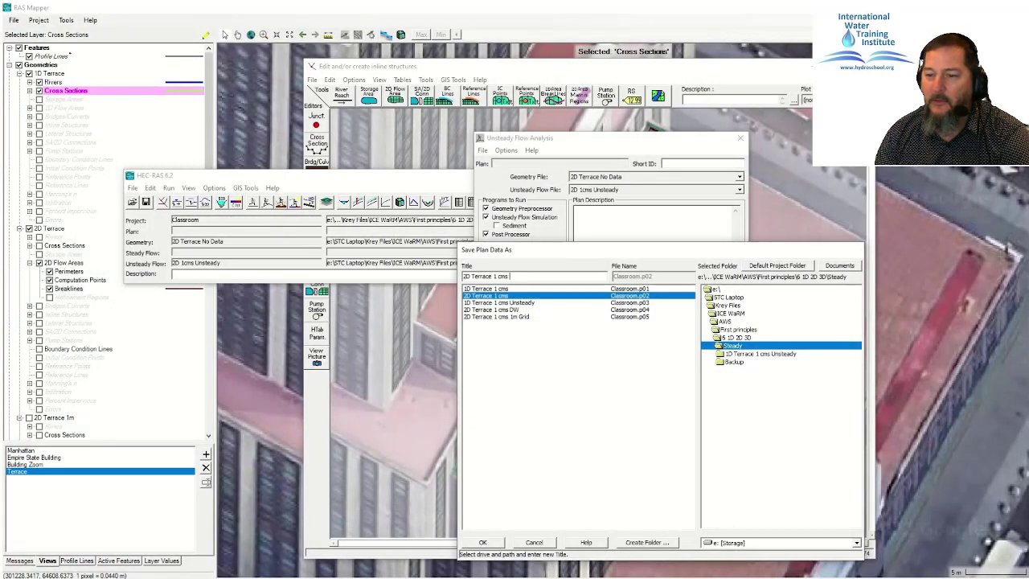
pyautogui.write('No Data')
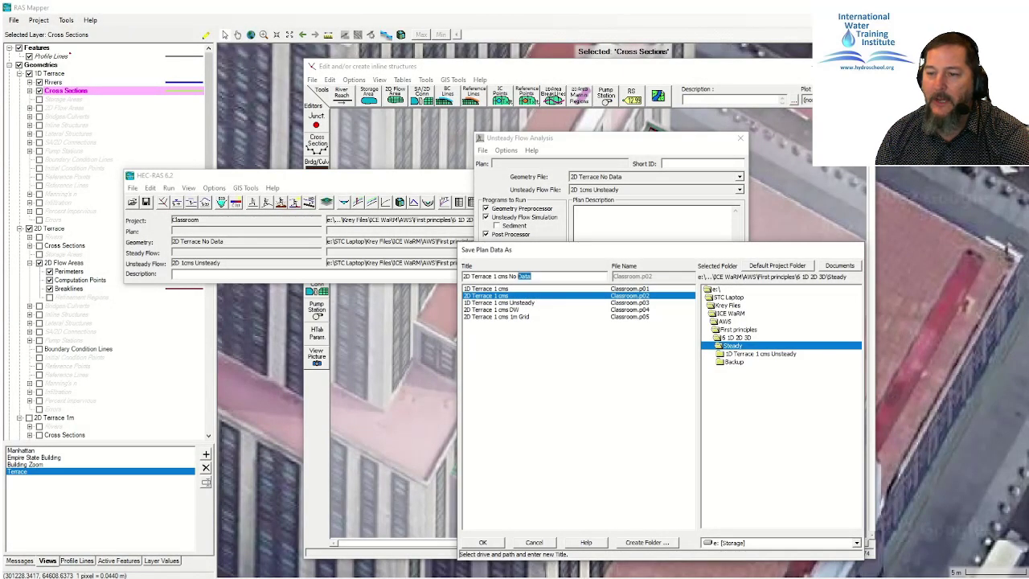
pyautogui.press('Return')
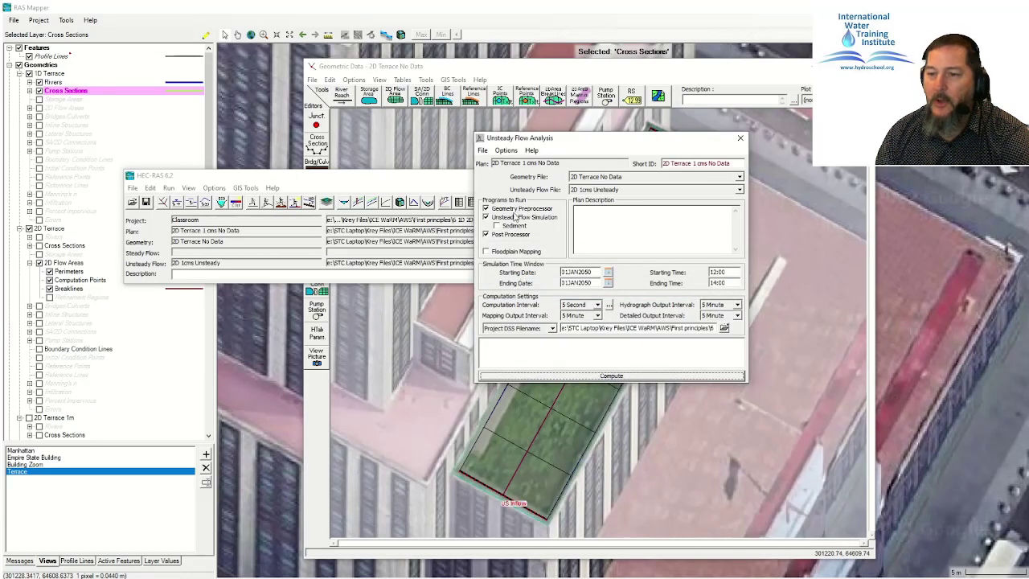
pyautogui.click(483, 151)
pyautogui.click(505, 186)
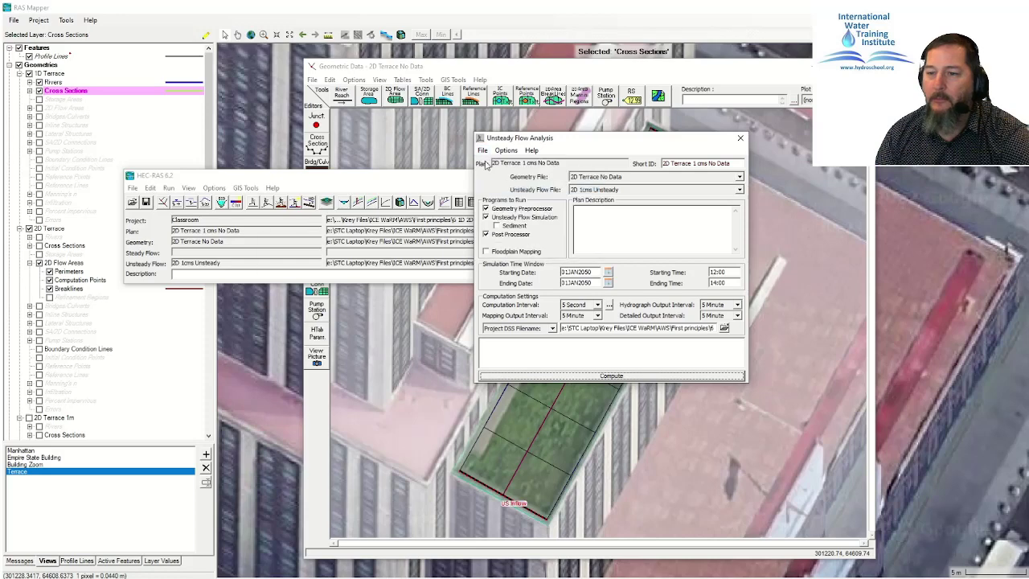
# Step: Check the list of saved unsteady plans for the new No Data plan and close the unsteady flow analysis
pyautogui.click(483, 150)
pyautogui.click(508, 175)
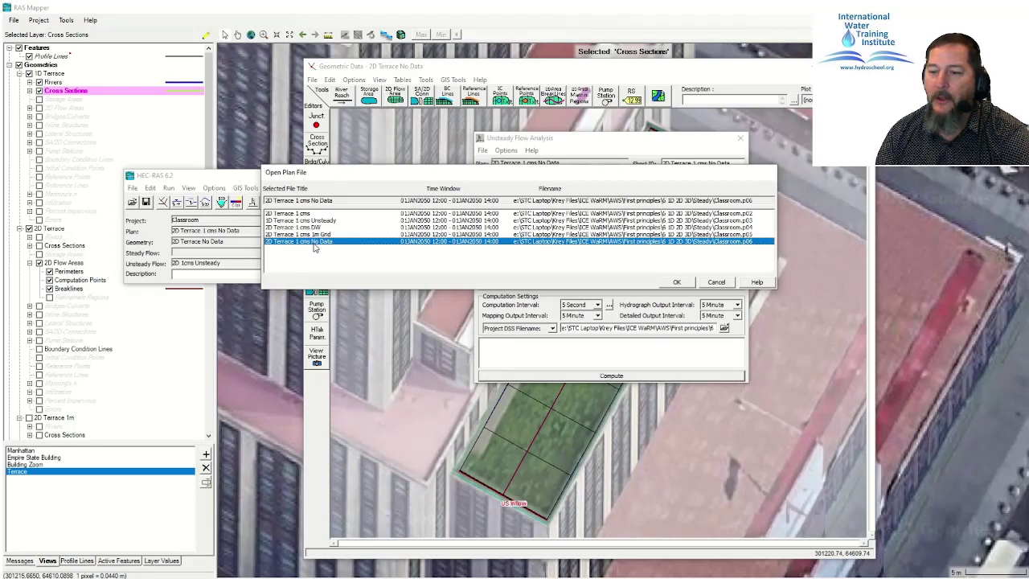
pyautogui.click(728, 284)
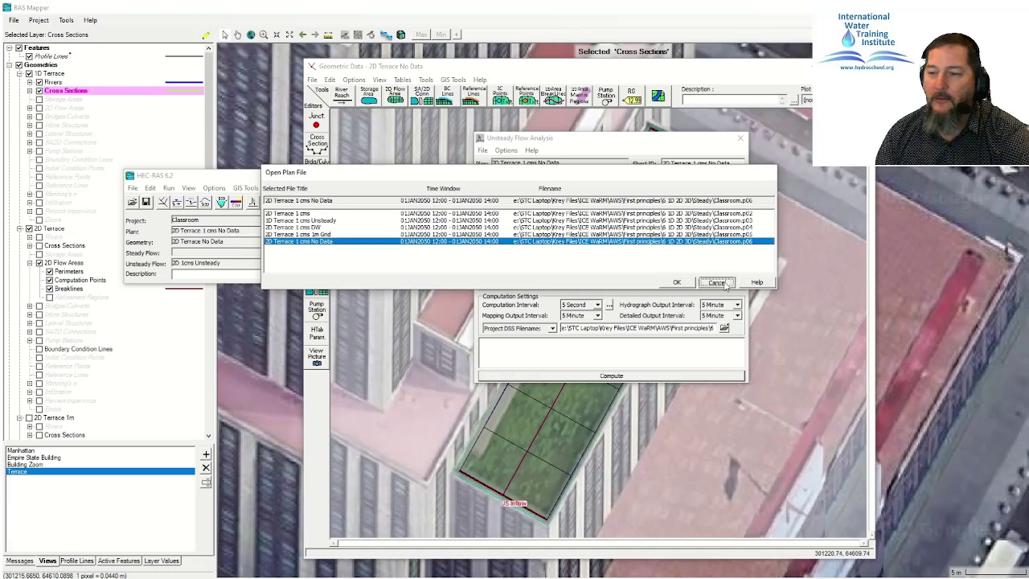
pyautogui.click(741, 138)
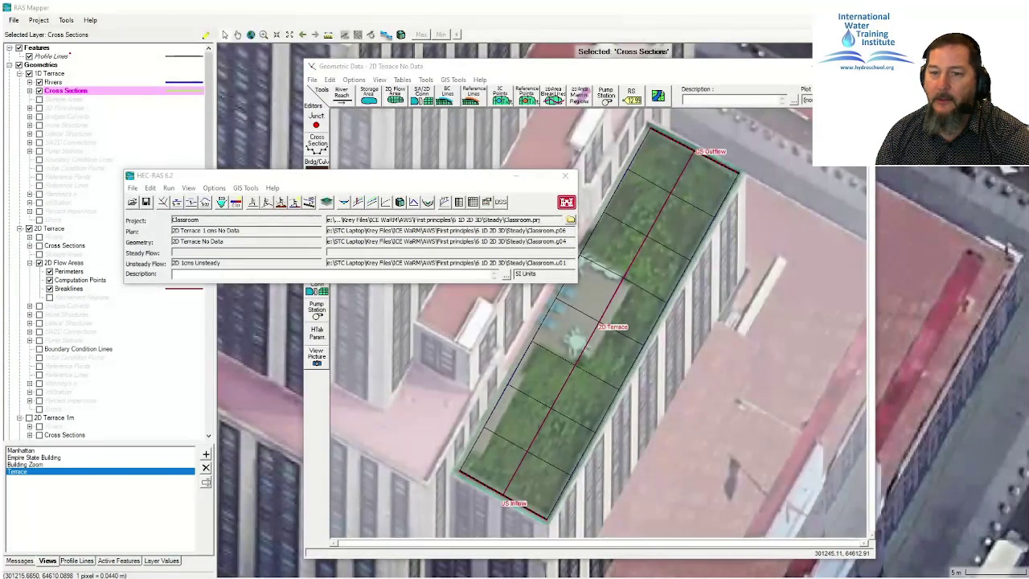
# Step: Open the existing steady flow plan "1D Terrace 1 cms"
pyautogui.click(252, 202)
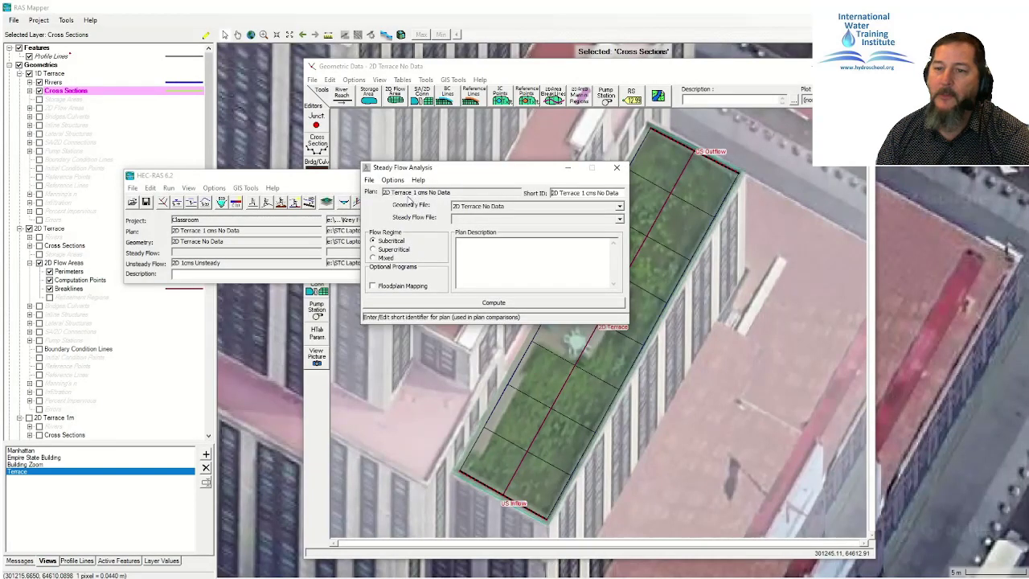
pyautogui.click(368, 180)
pyautogui.click(384, 203)
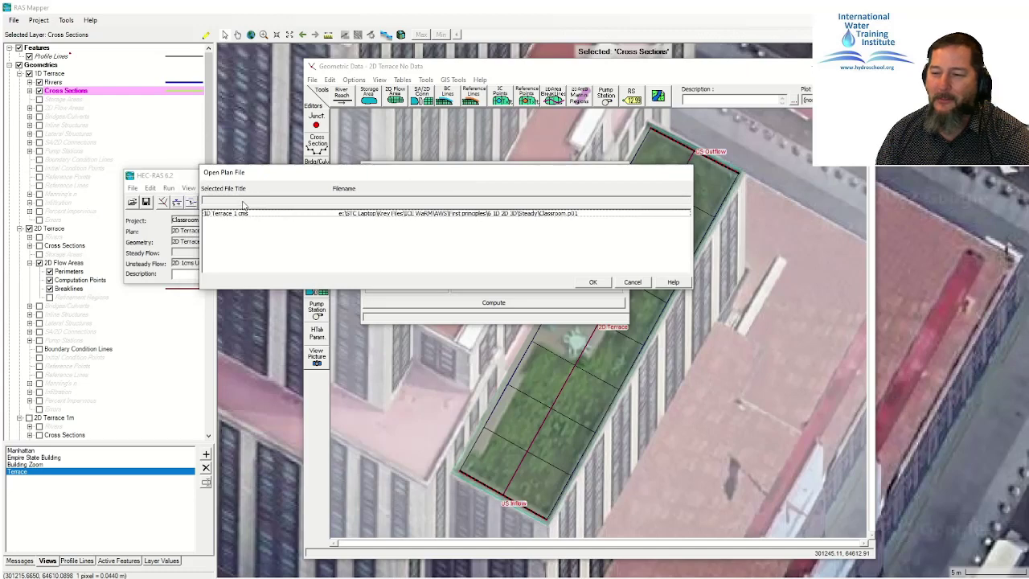
pyautogui.click(254, 214)
pyautogui.click(593, 282)
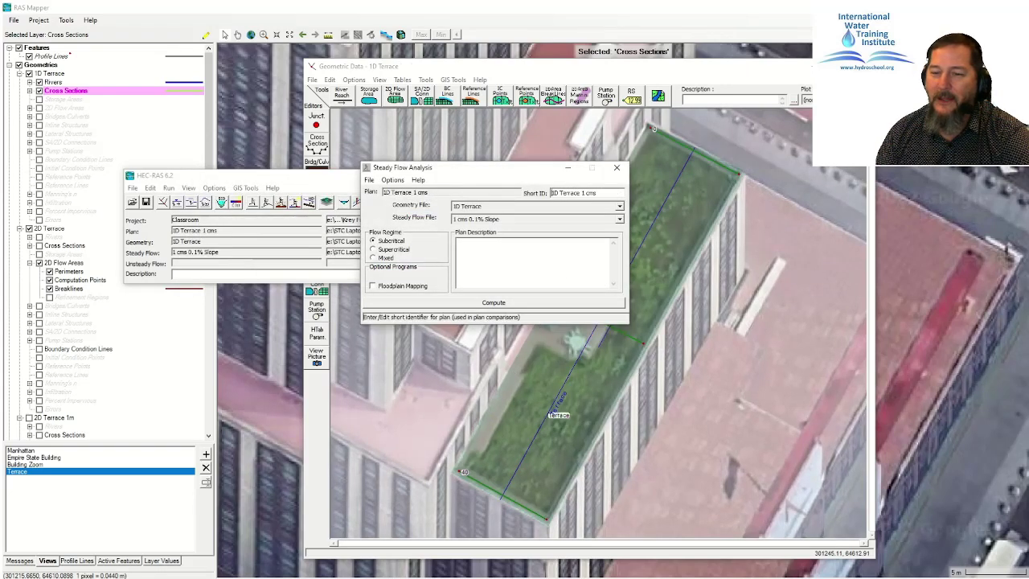
# Step: Save the 1D Terrace geometry as a new geometry titled "1D Terrace No Data"
pyautogui.click(161, 203)
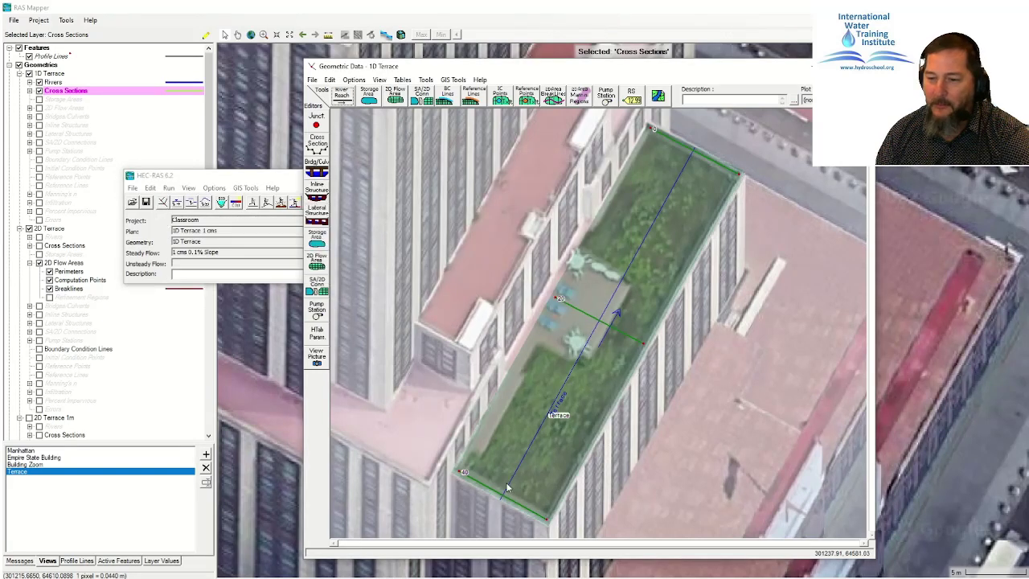
pyautogui.click(312, 81)
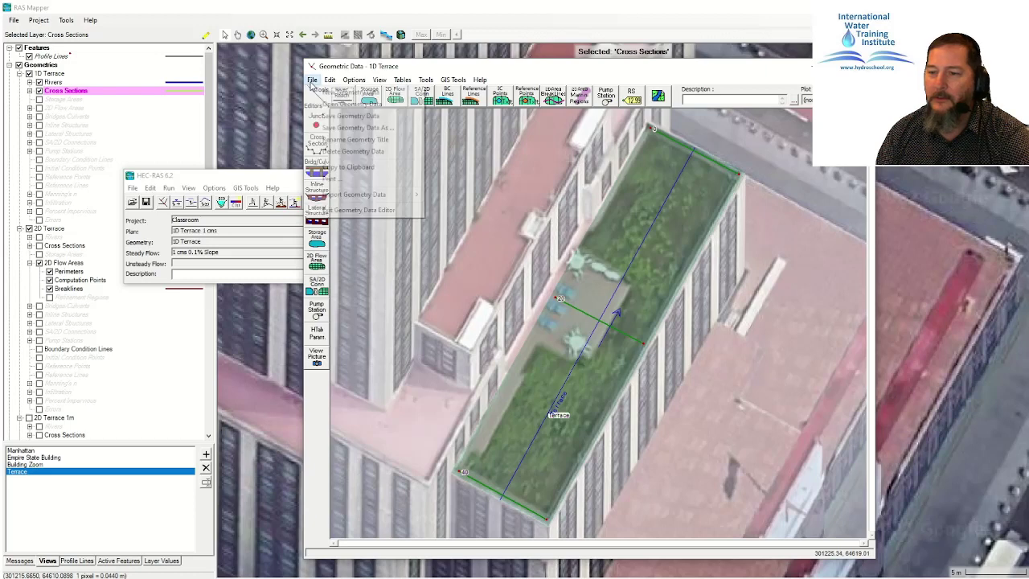
pyautogui.click(339, 131)
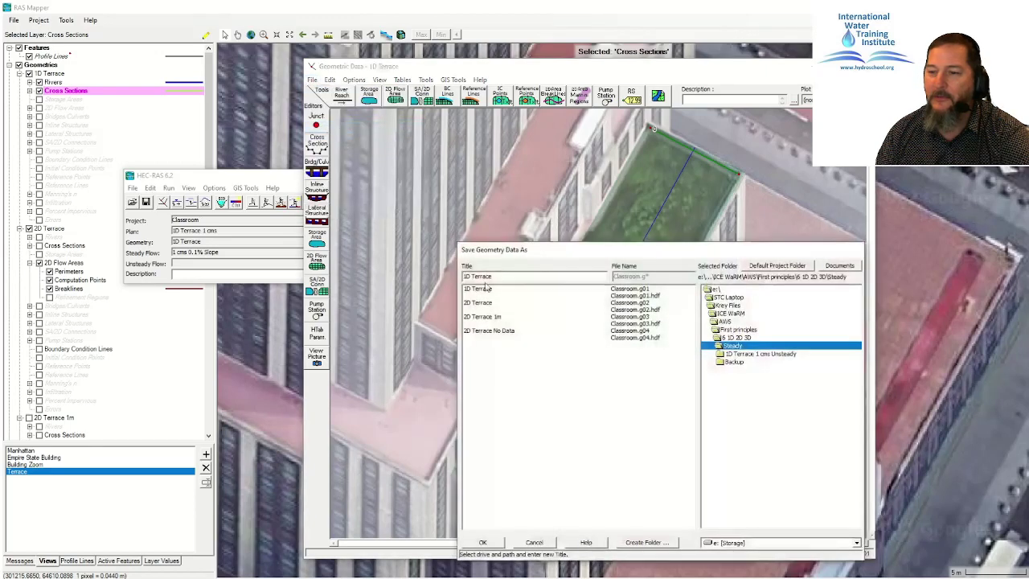
pyautogui.click(496, 275)
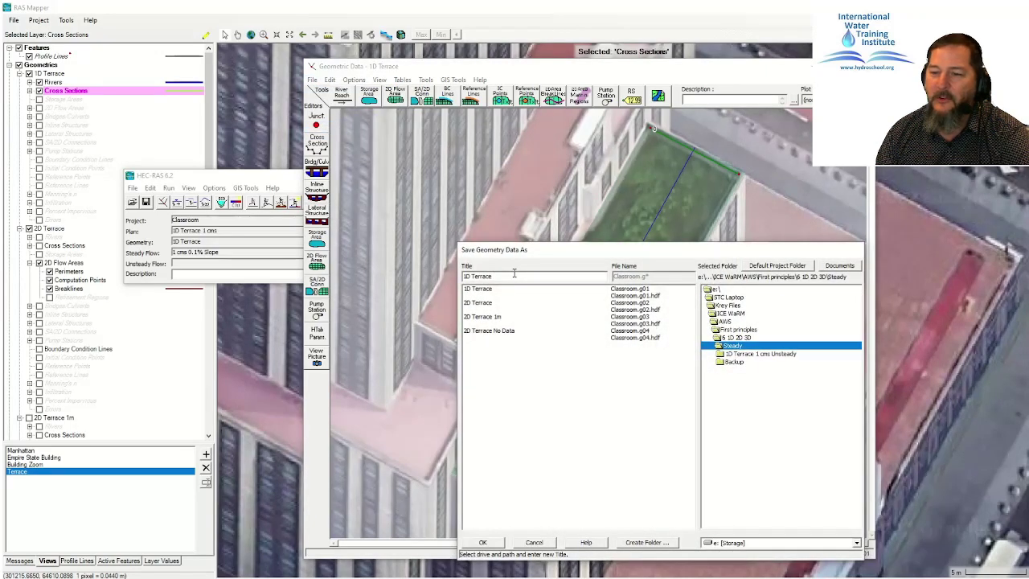
pyautogui.write('No Data')
pyautogui.press('Return')
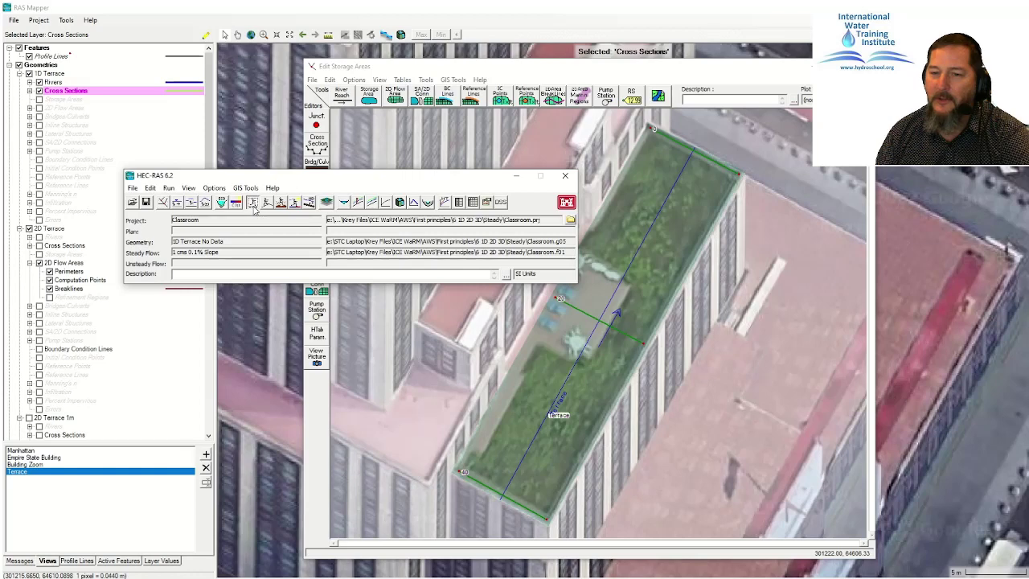
# Step: Save the steady flow analysis for the 1D Terrace No Data geometry as a plan titled "1D Terrace 1 cms Steady No Data"
pyautogui.click(252, 202)
pyautogui.click(369, 179)
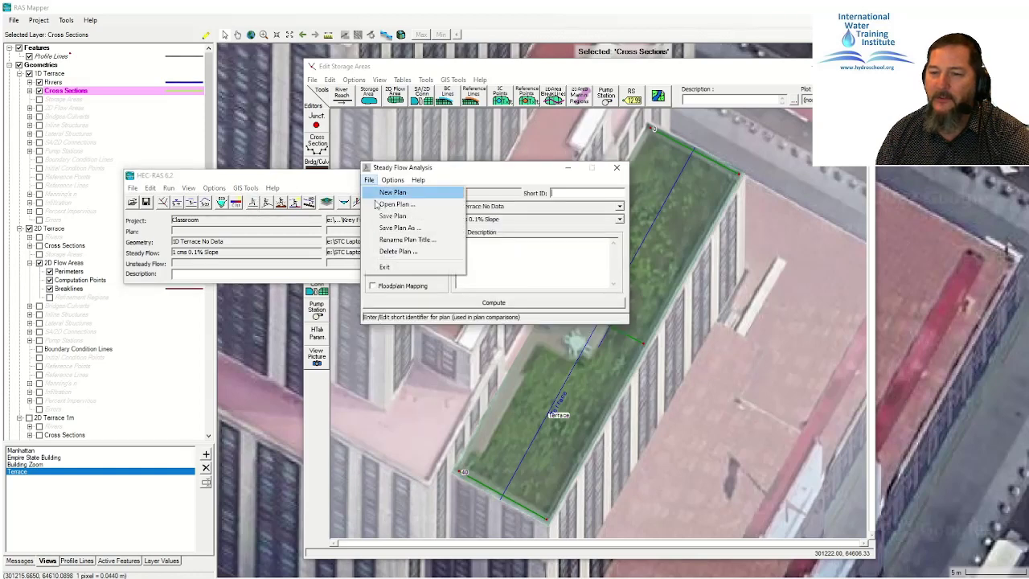
pyautogui.click(386, 229)
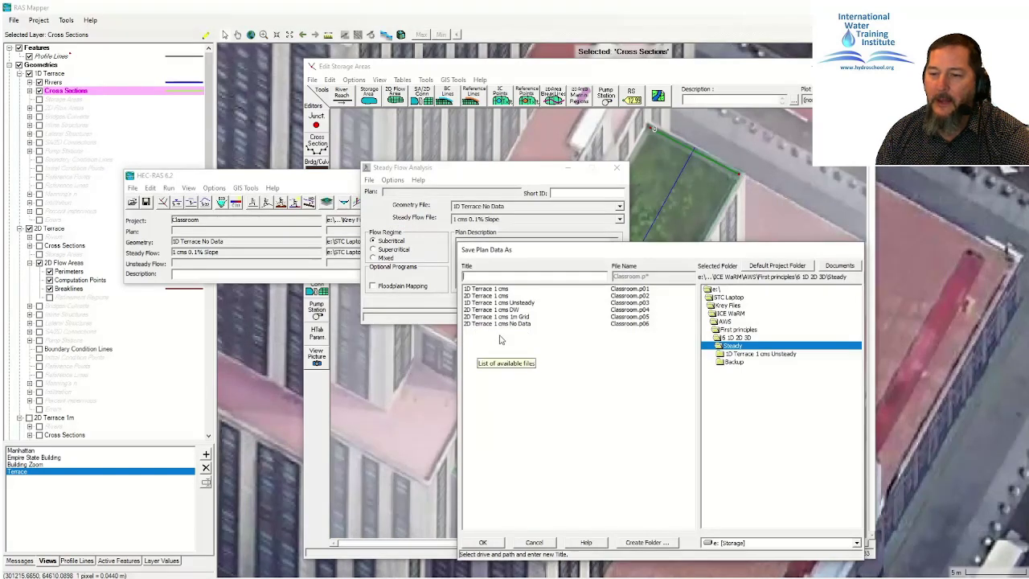
pyautogui.click(505, 290)
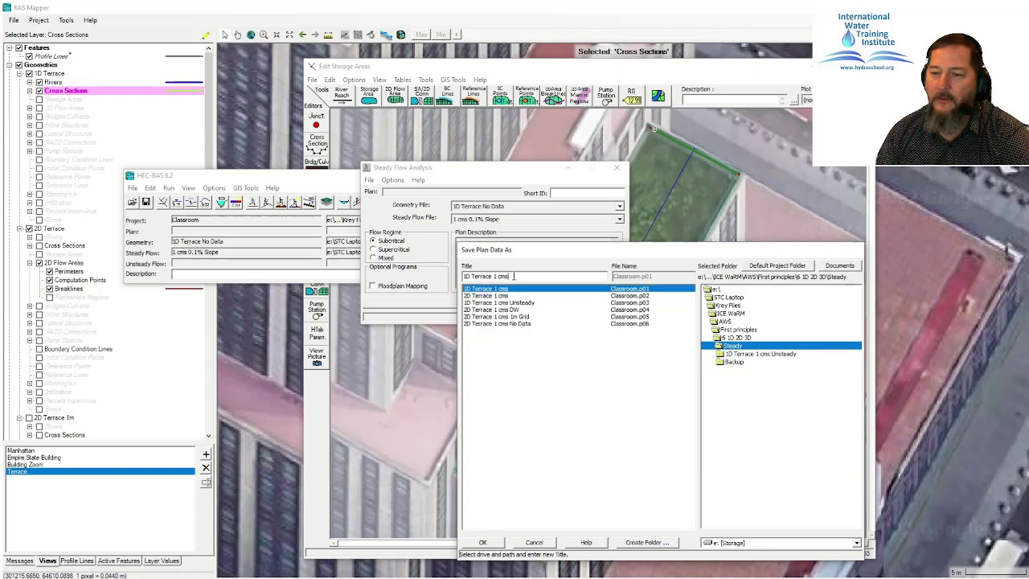
pyautogui.click(513, 276)
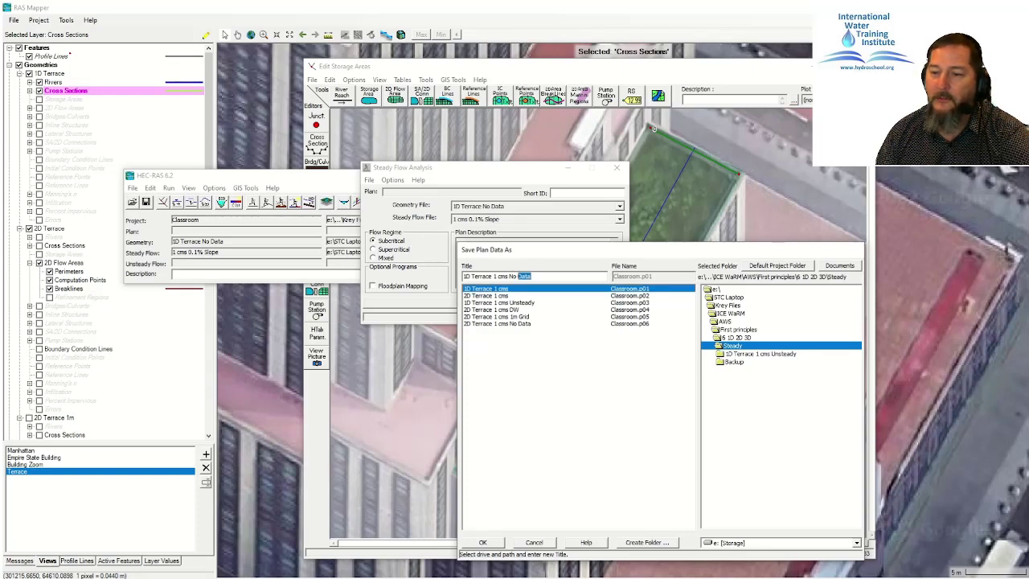
pyautogui.write('Steady')
pyautogui.moveTo(537, 275); pyautogui.dragTo(464, 276)
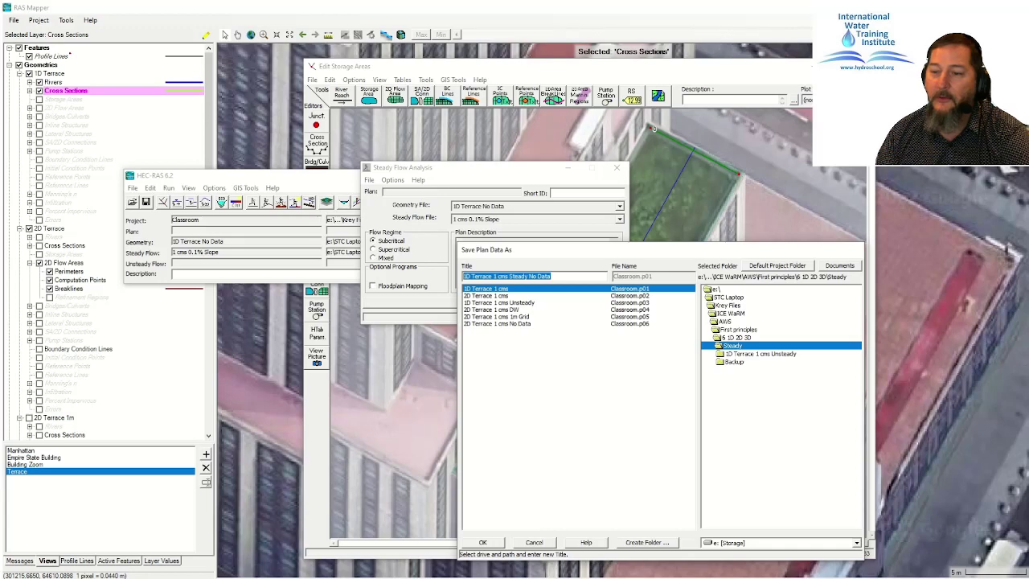
pyautogui.press('Return')
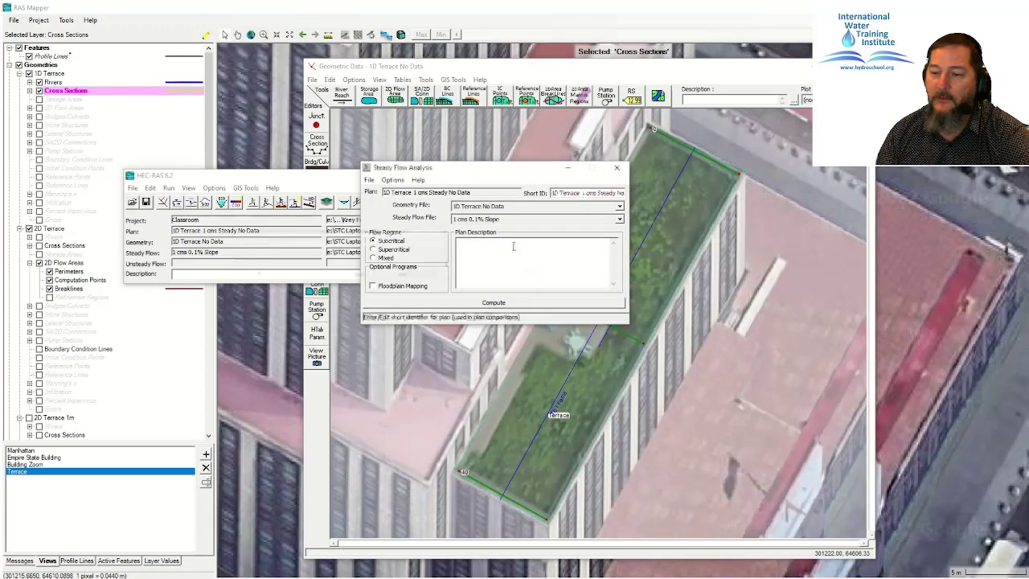
# Step: Save the steady plan, close its analysis window, and get the HEC-RAS main window out of the way of RAS Mapper
pyautogui.click(369, 179)
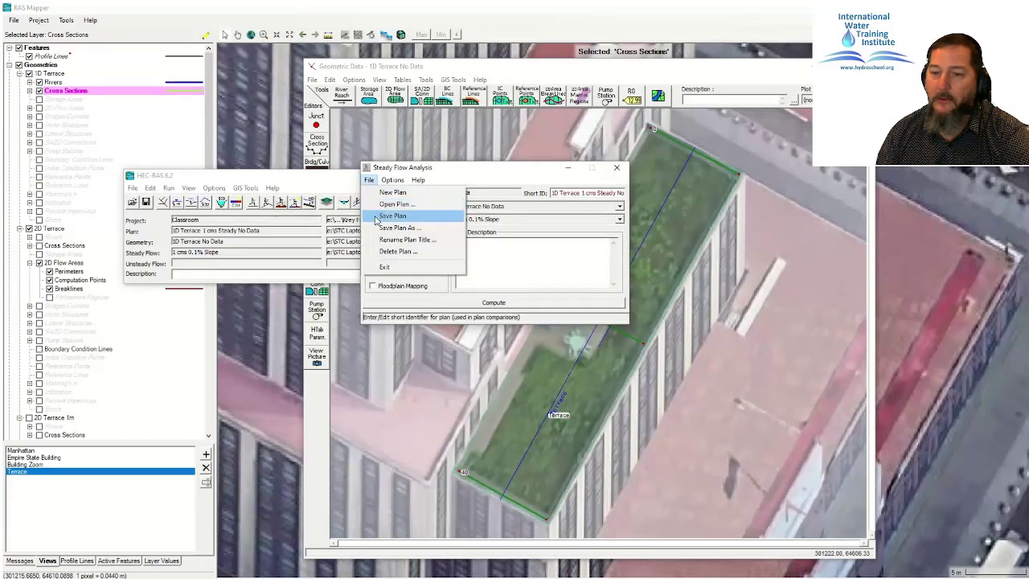
pyautogui.click(392, 216)
pyautogui.click(617, 168)
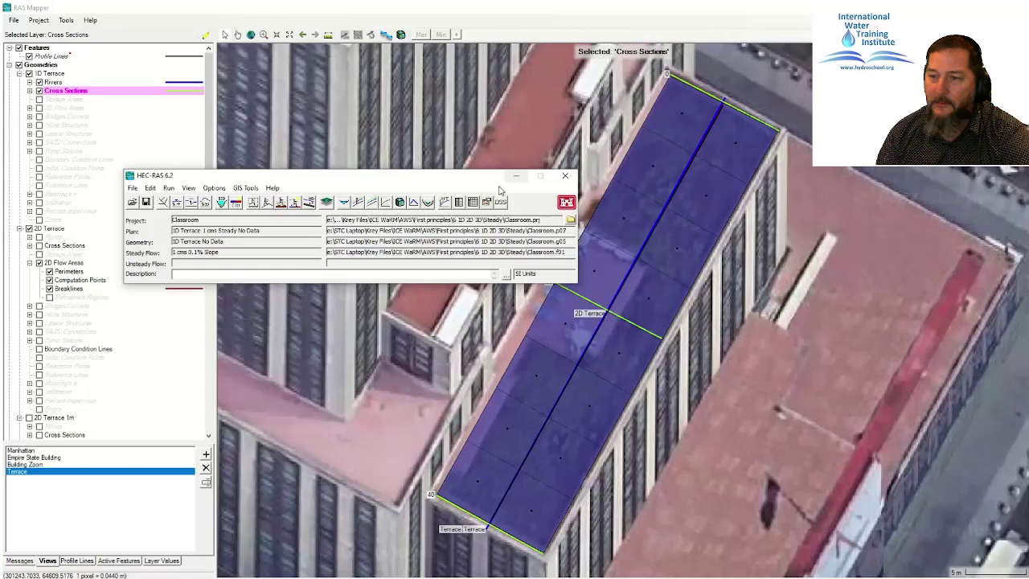
pyautogui.moveTo(514, 175); pyautogui.dragTo(154, 228)
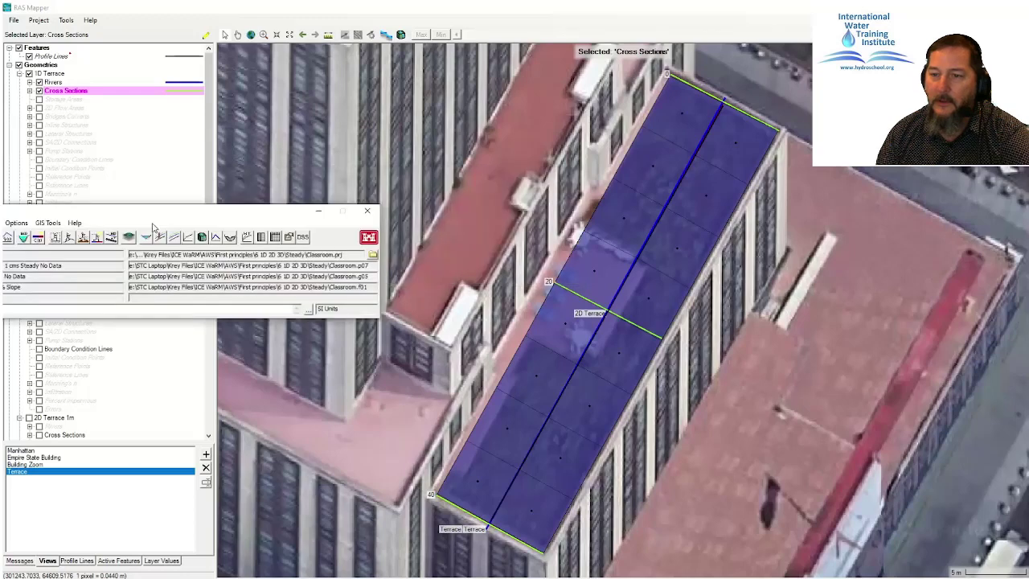
pyautogui.click(318, 211)
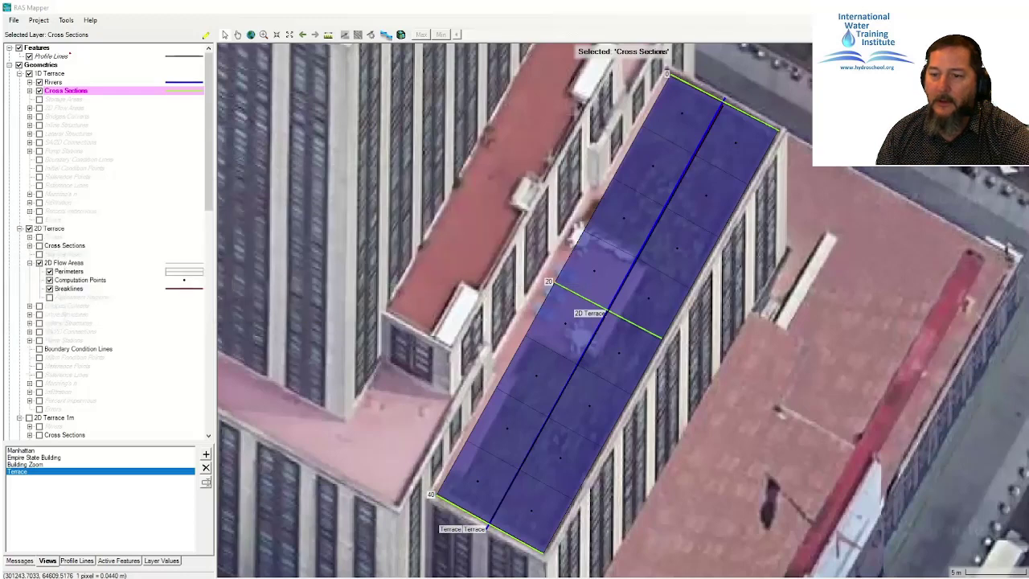
# Step: Collapse the 1D Terrace and 2D Terrace geometries in the layer tree and hide both from the map
pyautogui.click(49, 65)
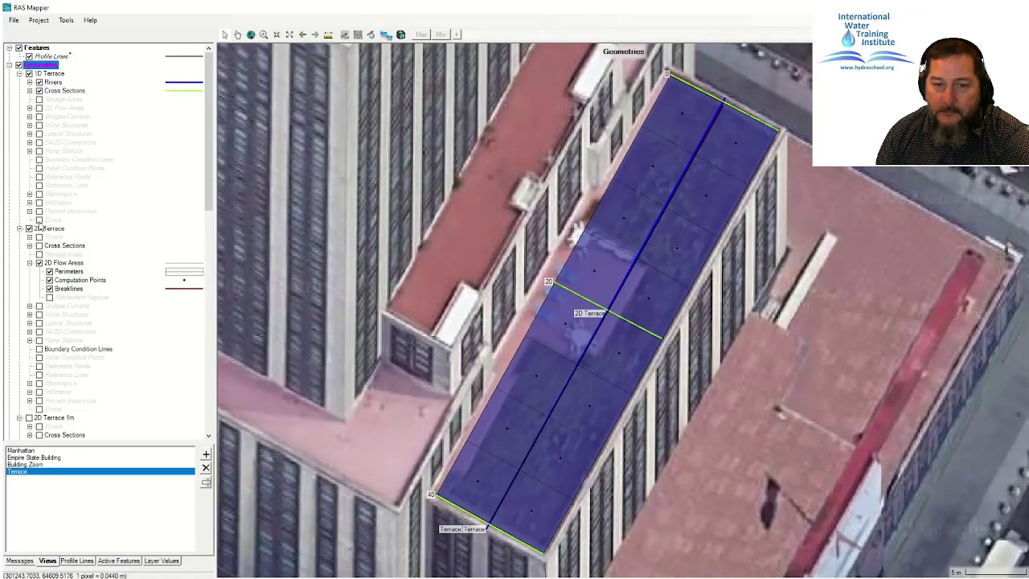
pyautogui.click(19, 73)
pyautogui.click(19, 83)
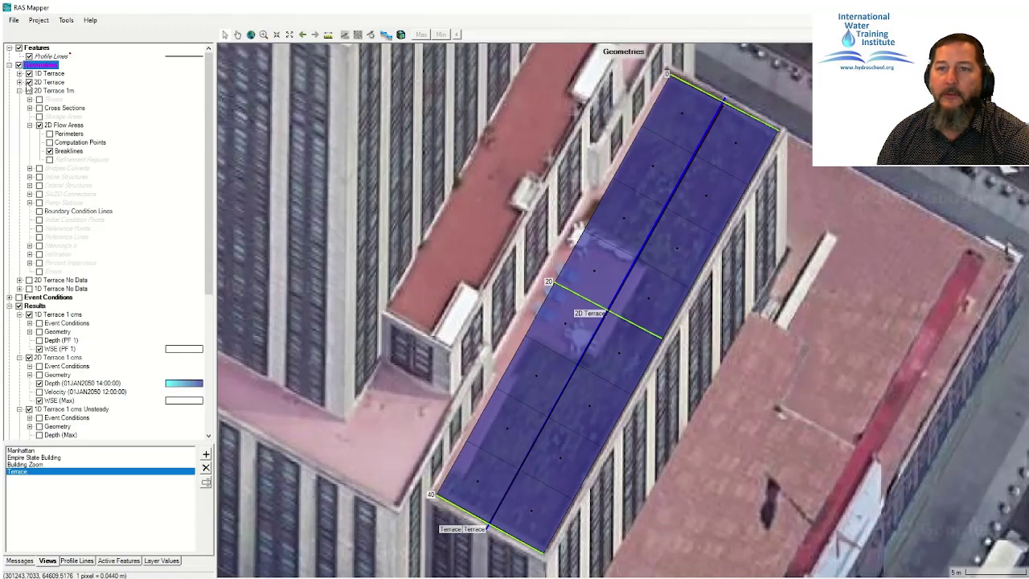
pyautogui.click(29, 82)
pyautogui.click(28, 73)
pyautogui.click(19, 90)
pyautogui.click(18, 91)
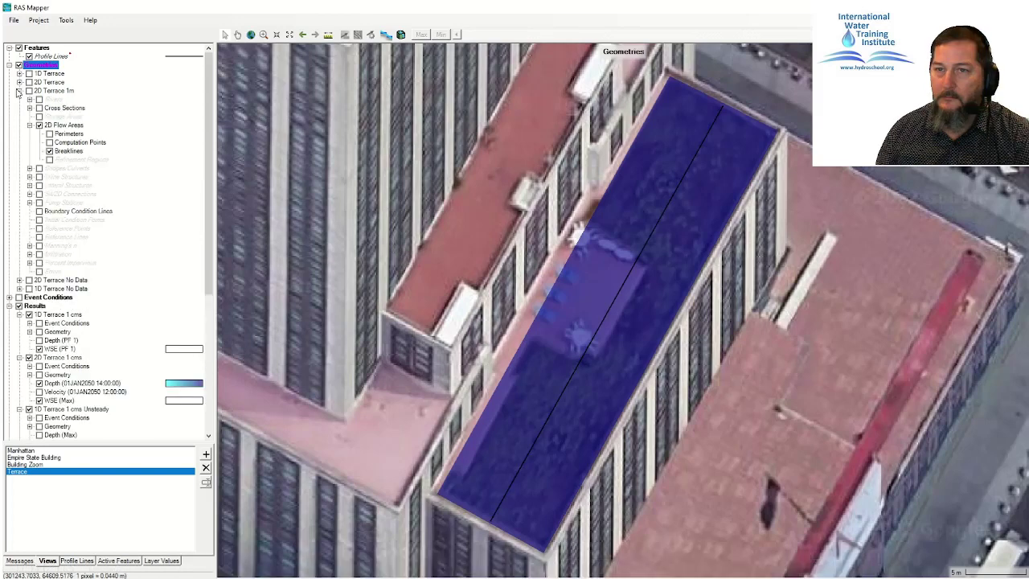
# Step: Show the 2D Terrace No Data and 1D Terrace No Data geometries and associate both with the Terrace.NoData terrain
pyautogui.click(19, 91)
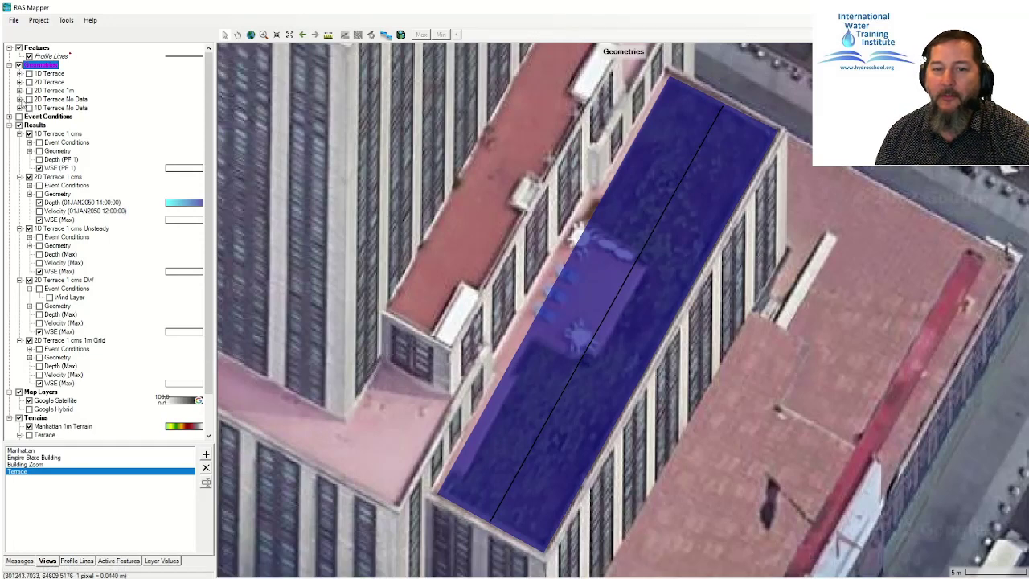
pyautogui.click(29, 99)
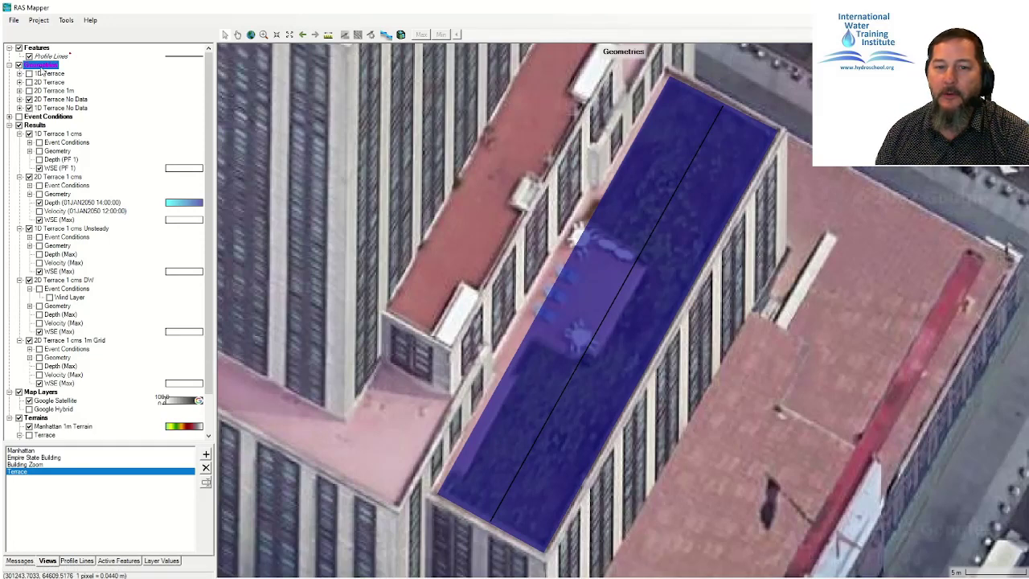
pyautogui.rightClick(38, 69)
pyautogui.click(59, 87)
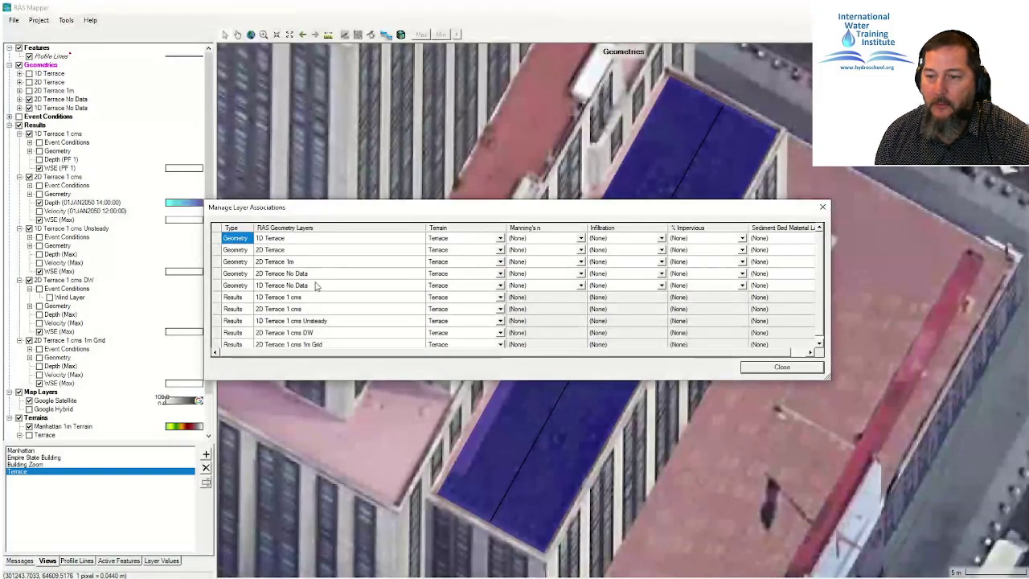
pyautogui.click(499, 273)
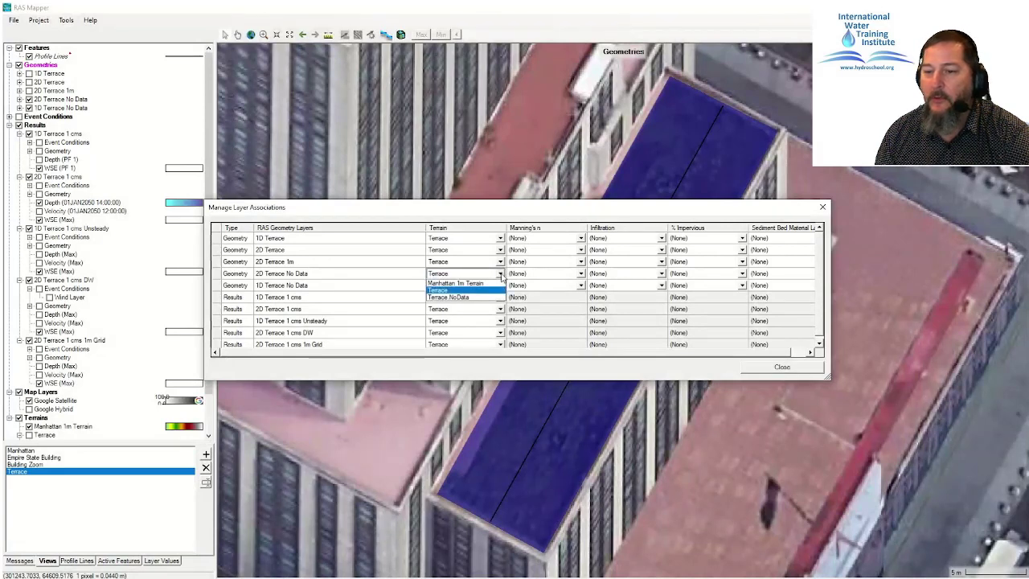
pyautogui.click(456, 291)
pyautogui.click(499, 285)
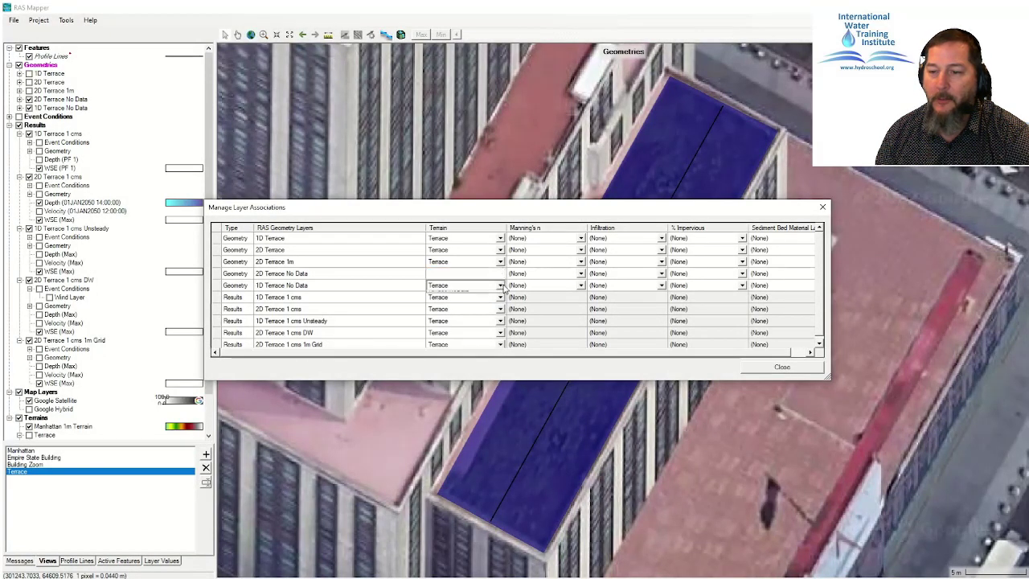
pyautogui.click(494, 310)
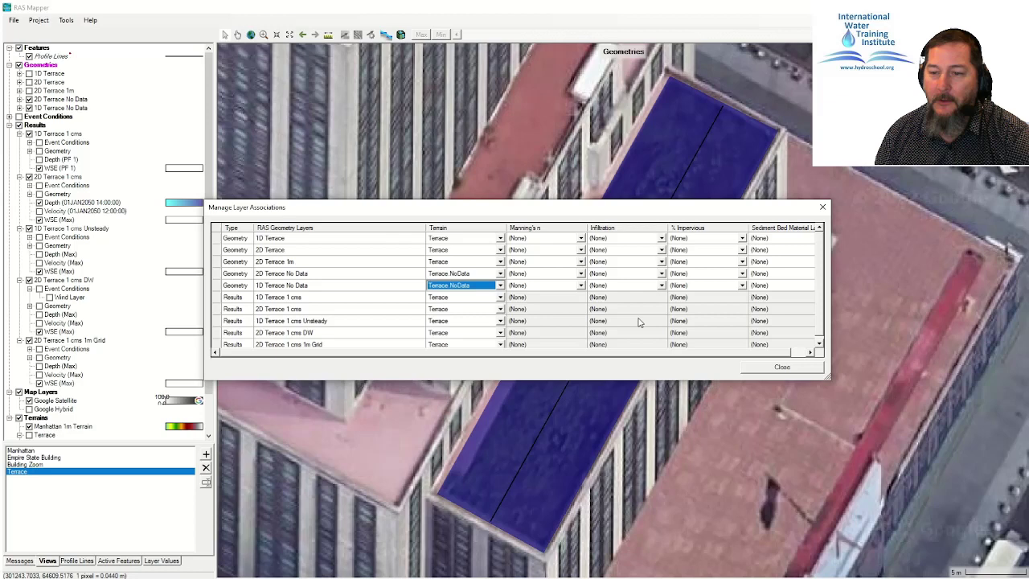
pyautogui.click(764, 368)
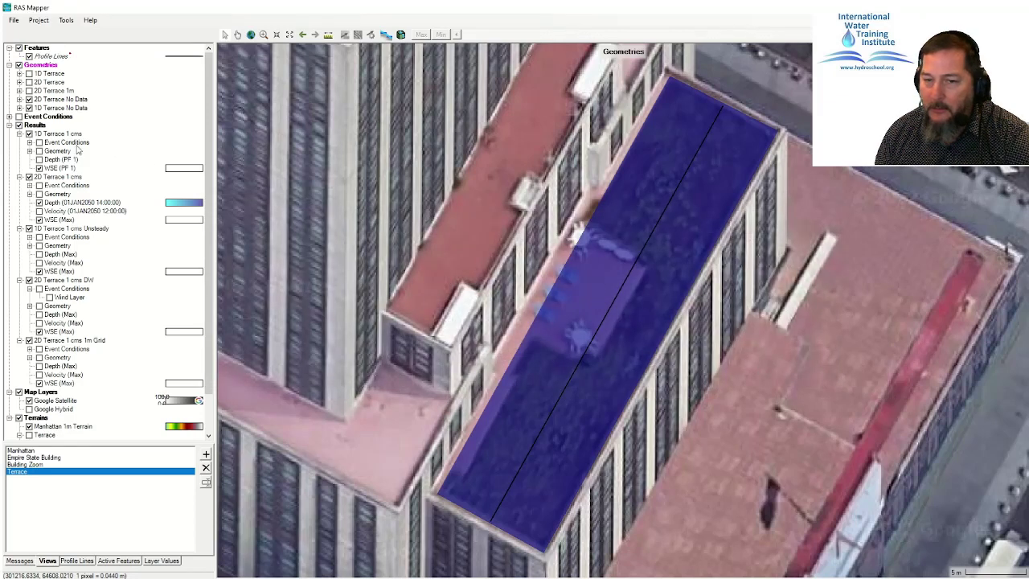
# Step: Show the 2D flow area of 2D Terrace No Data and the rivers and cross sections of 1D Terrace No Data
pyautogui.click(20, 99)
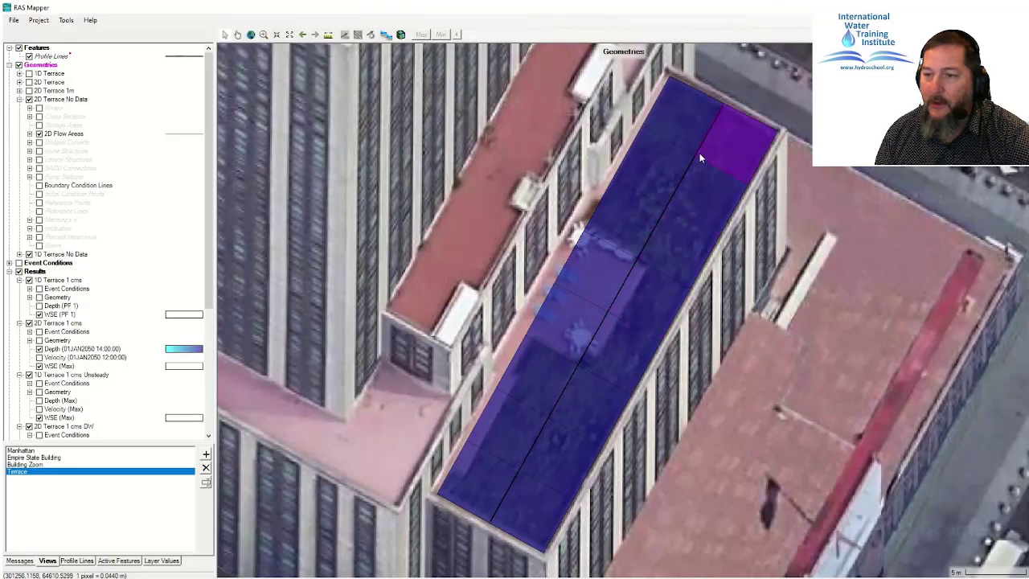
pyautogui.click(19, 100)
pyautogui.click(19, 108)
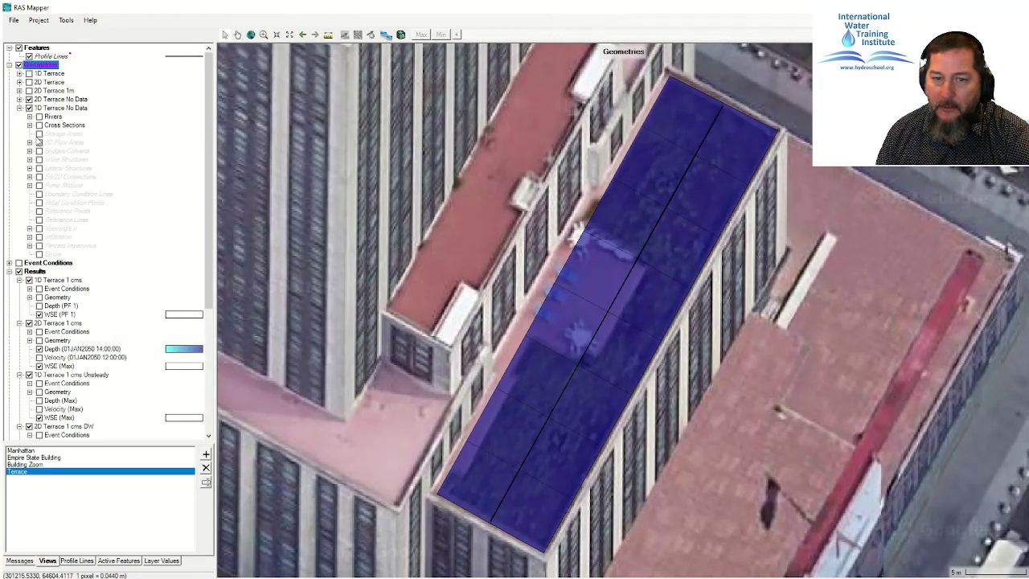
pyautogui.click(29, 125)
pyautogui.click(39, 116)
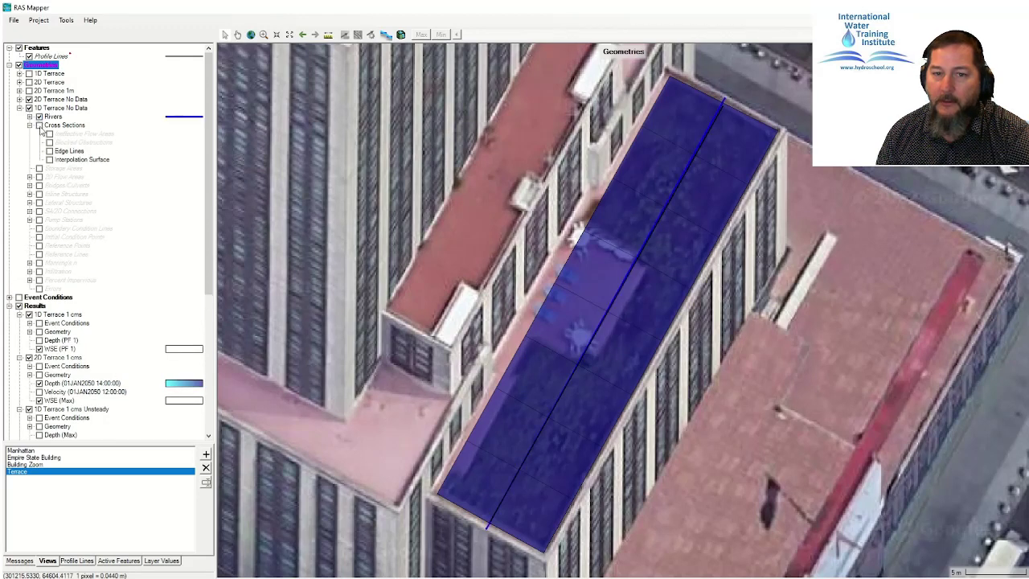
pyautogui.click(39, 126)
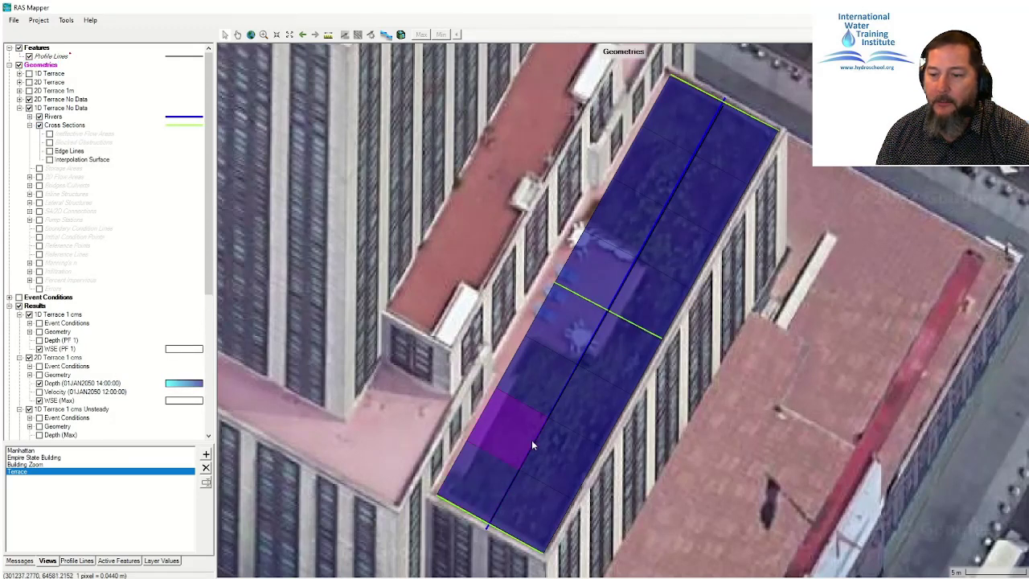
pyautogui.click(66, 127)
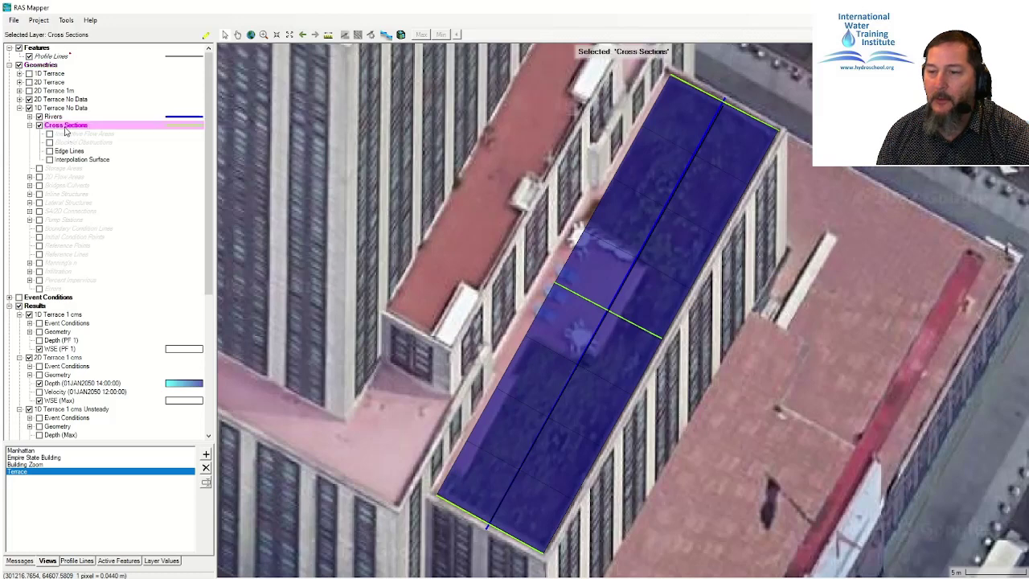
pyautogui.click(31, 66)
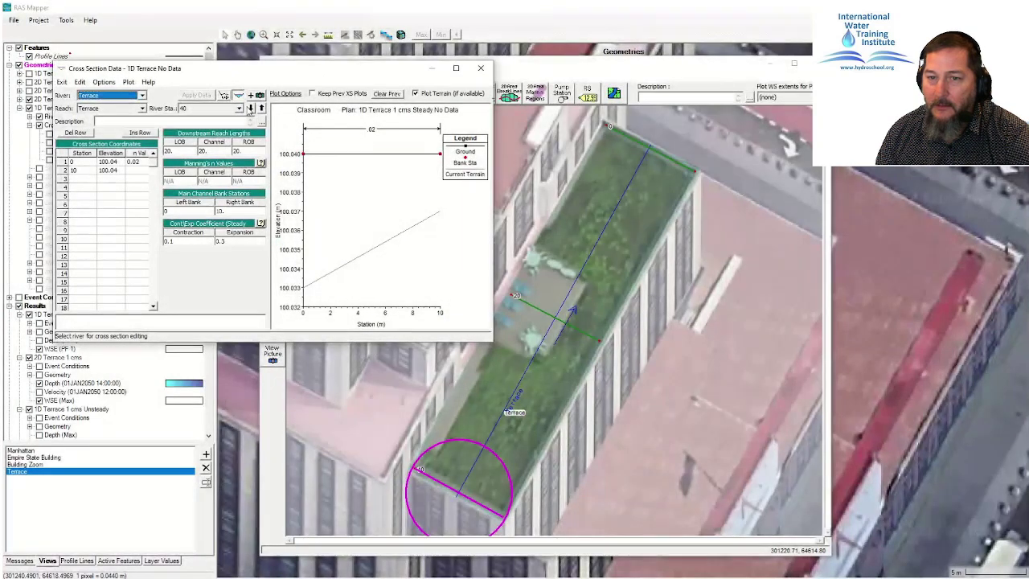
# Step: In the 1D Terrace No Data cross section data, set both elevations at river station 20 to -9999, apply, and close the geometry editors
pyautogui.click(252, 108)
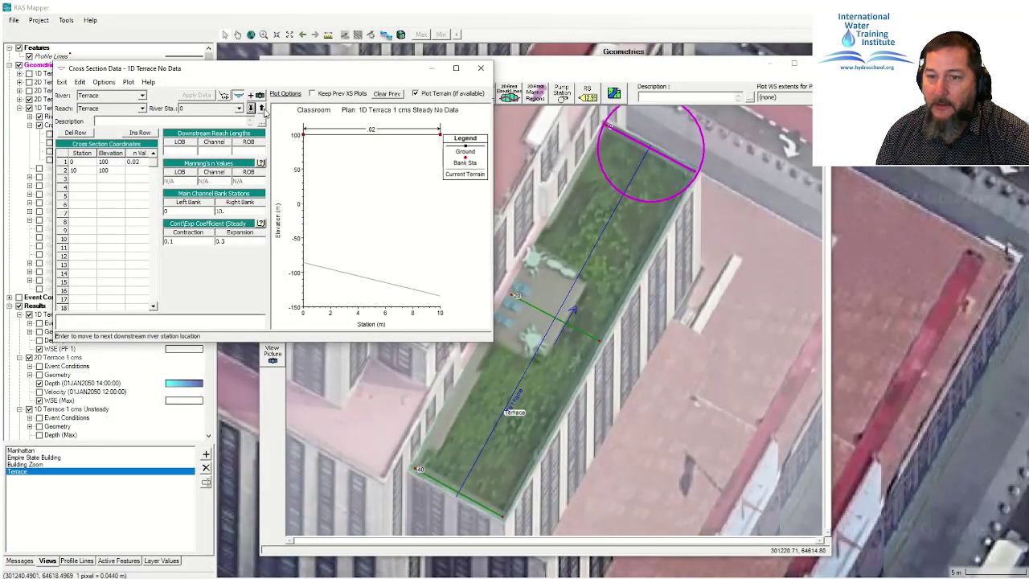
pyautogui.click(262, 108)
pyautogui.click(107, 161)
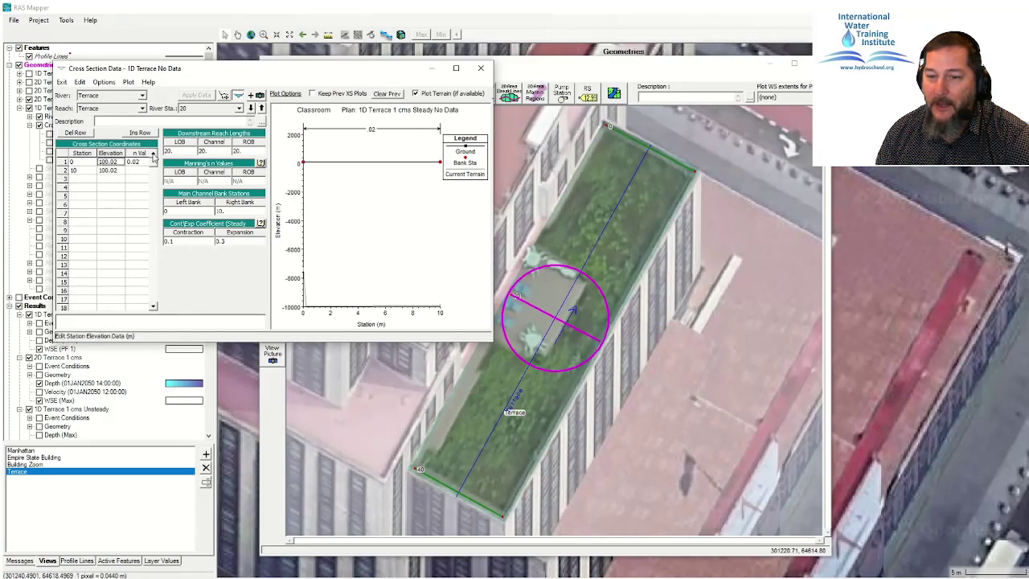
pyautogui.press('BackSpace')
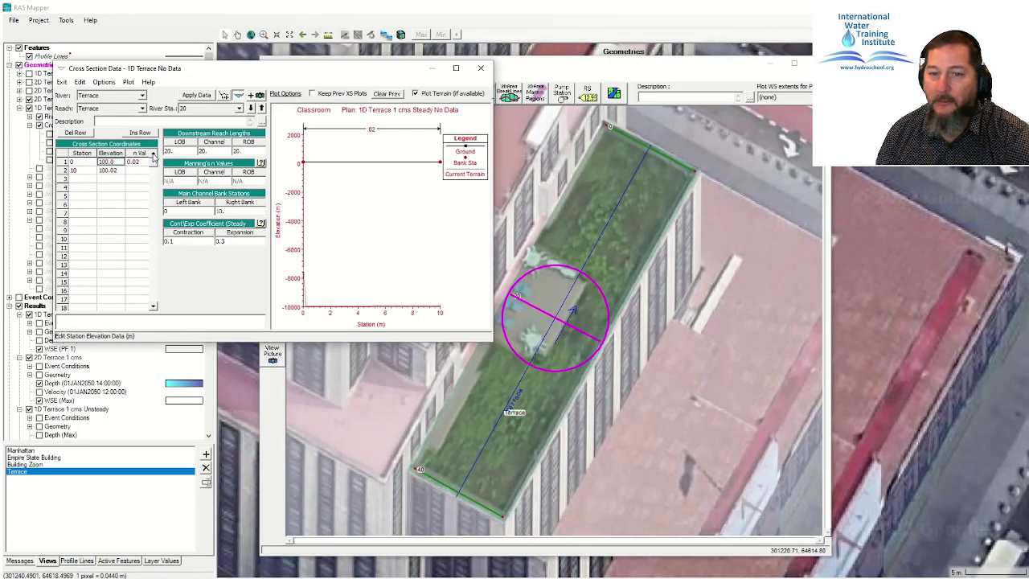
pyautogui.press('Return')
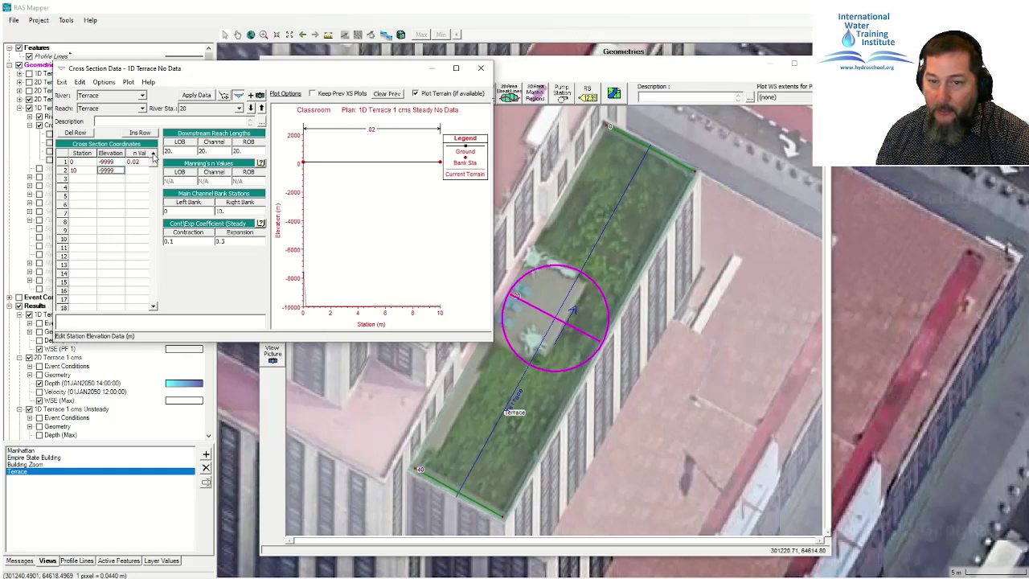
pyautogui.click(196, 95)
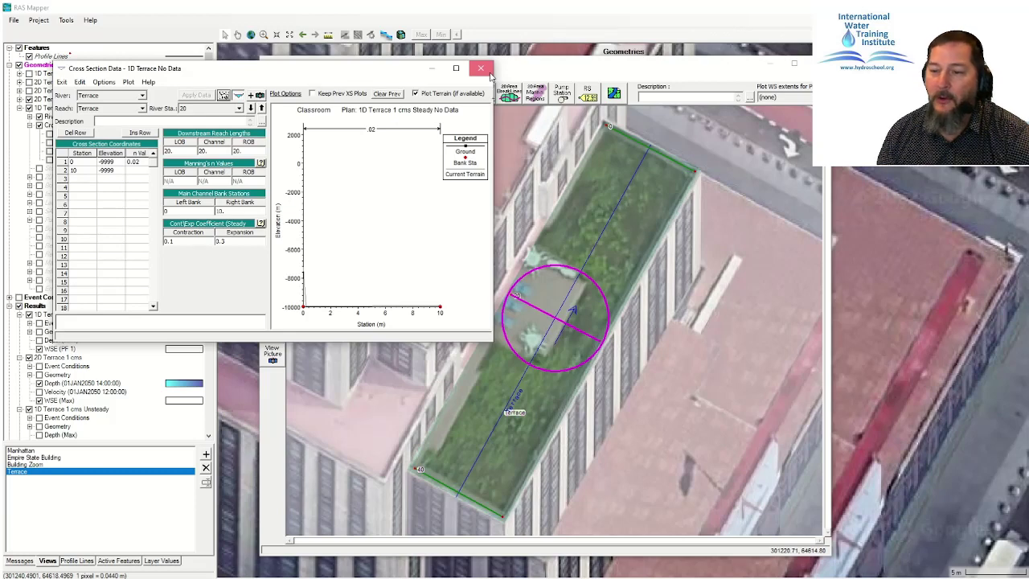
pyautogui.click(481, 69)
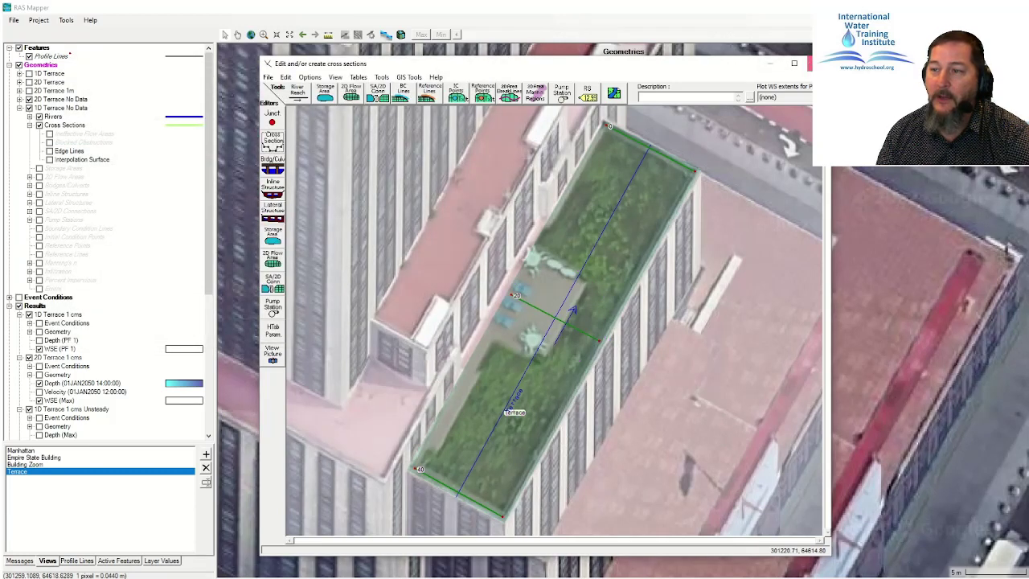
pyautogui.click(809, 64)
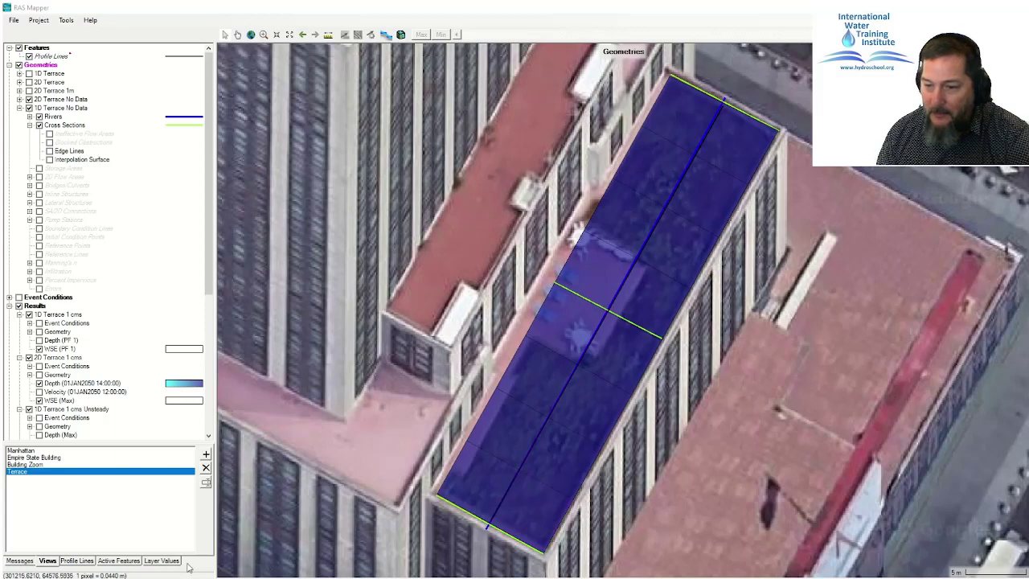
# Step: Plot the terrain profile along the Terrace Profile CL line, examine it, and close the plot
pyautogui.click(77, 560)
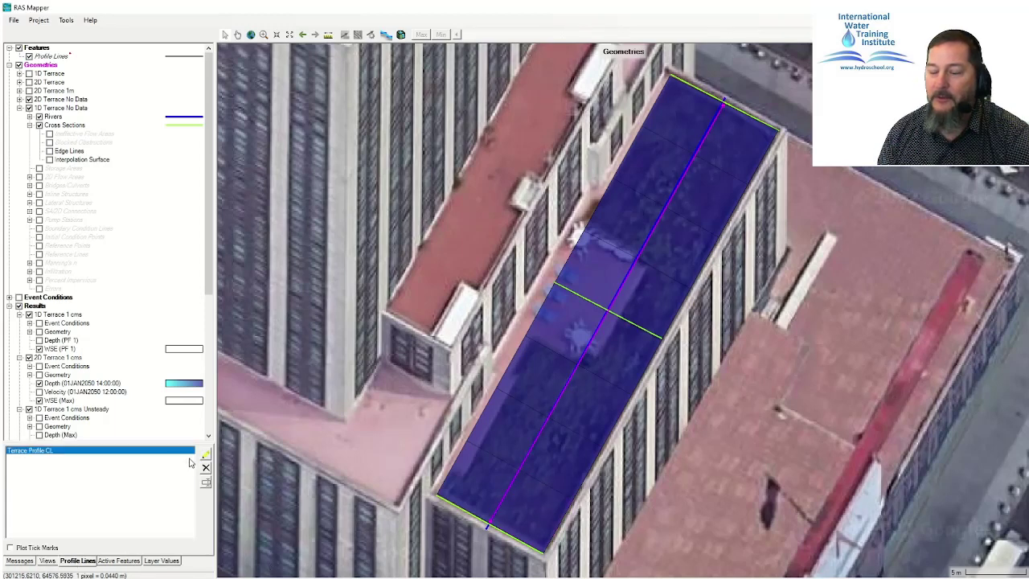
pyautogui.click(76, 454)
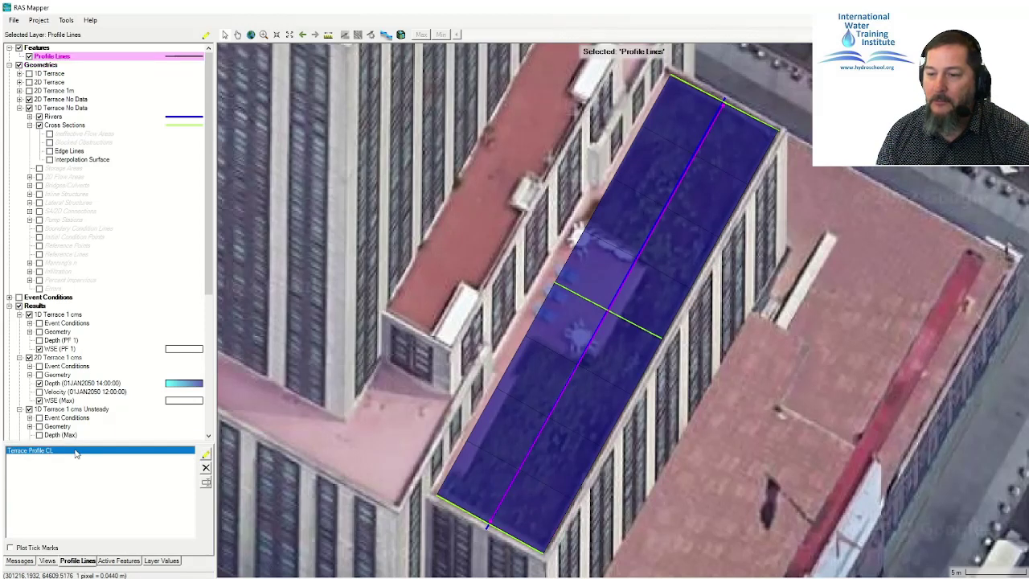
pyautogui.rightClick(76, 452)
pyautogui.moveTo(161, 454)
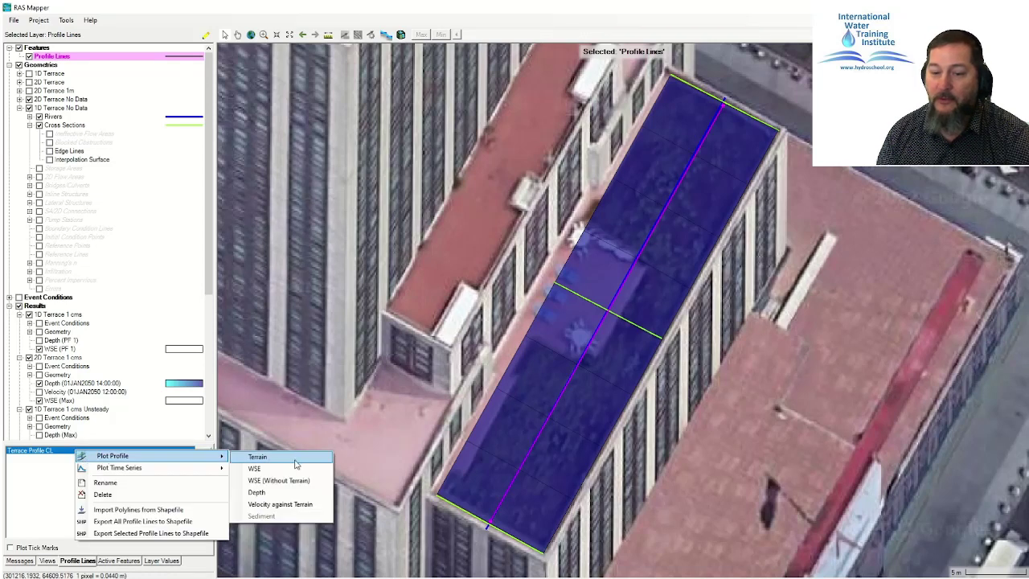
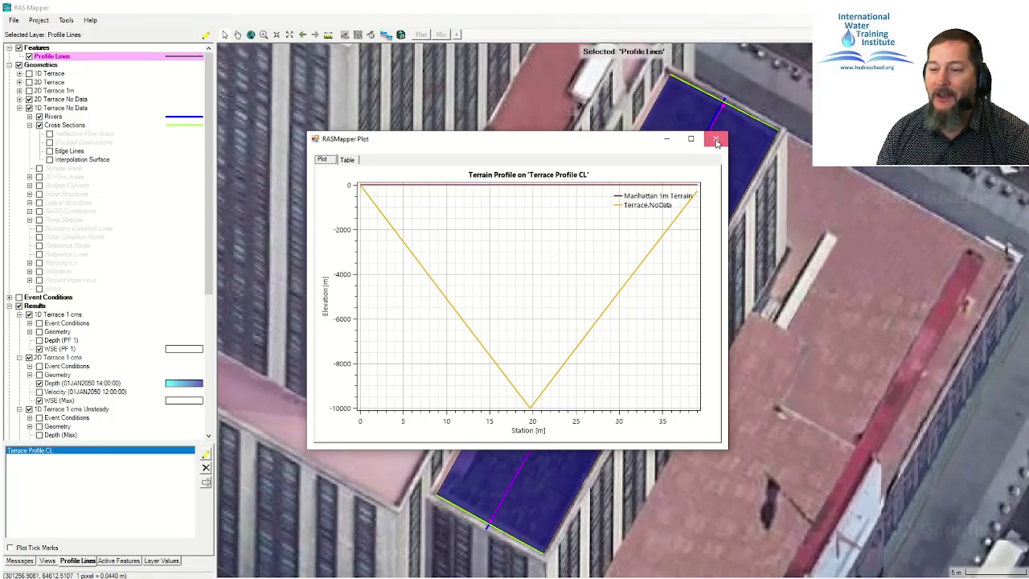
pyautogui.click(716, 141)
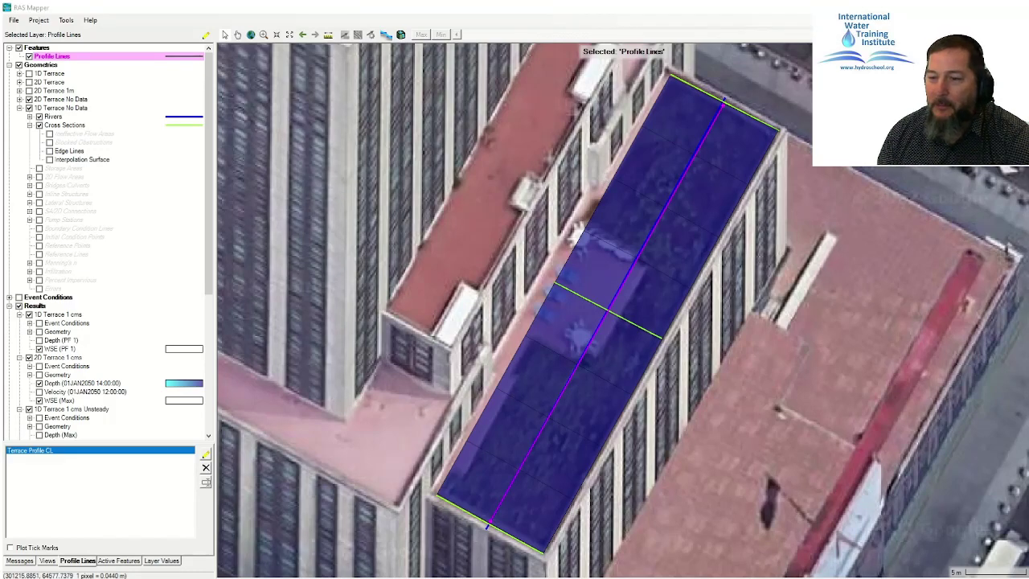
# Step: Switch to the browser and look over the Kola Superdeep borehole section of the surfacewater.biz pumped storage article
pyautogui.hotkey('alt', 'Tab')
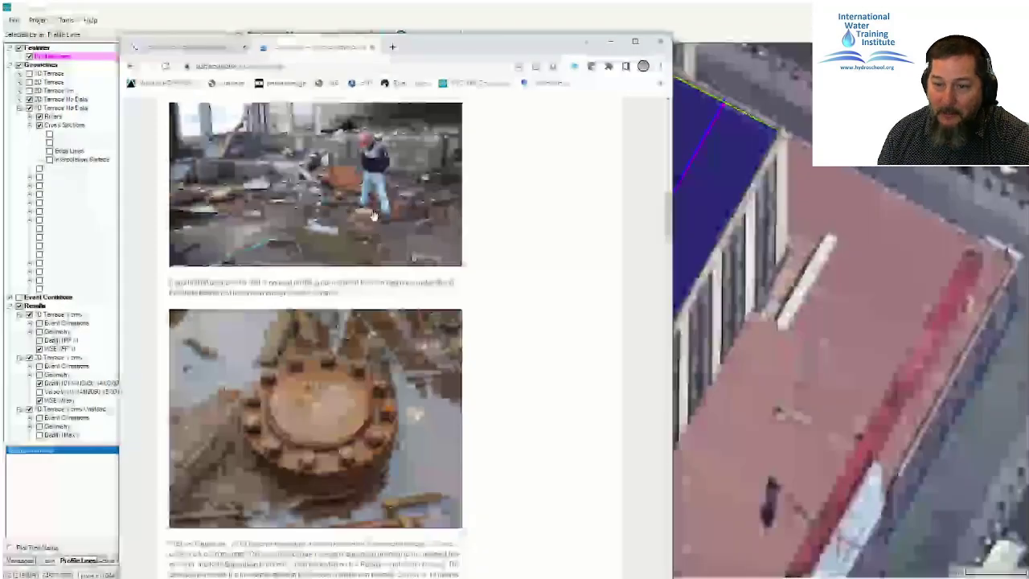
pyautogui.scroll(-4, 328, 412)
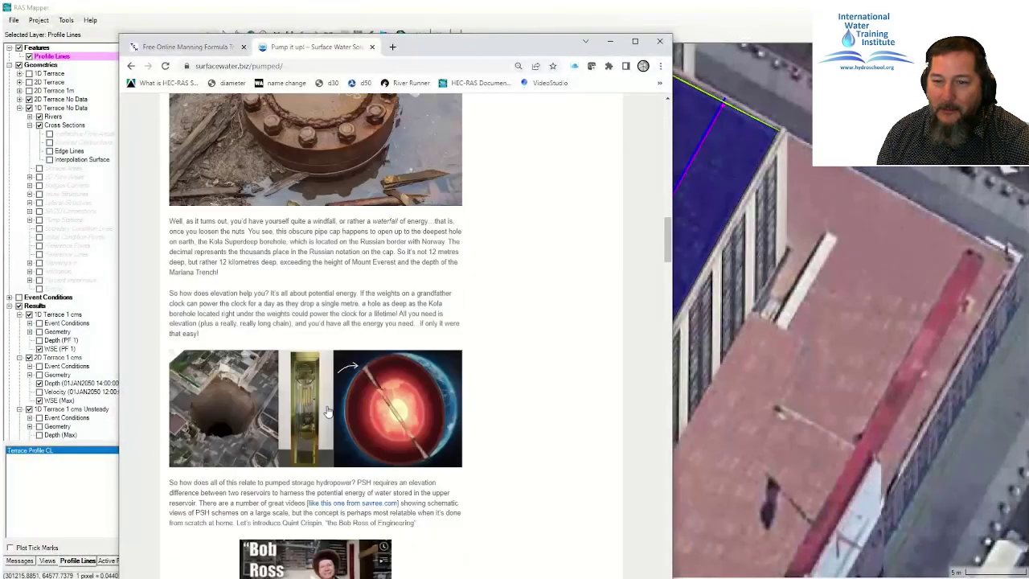
pyautogui.scroll(1, 328, 411)
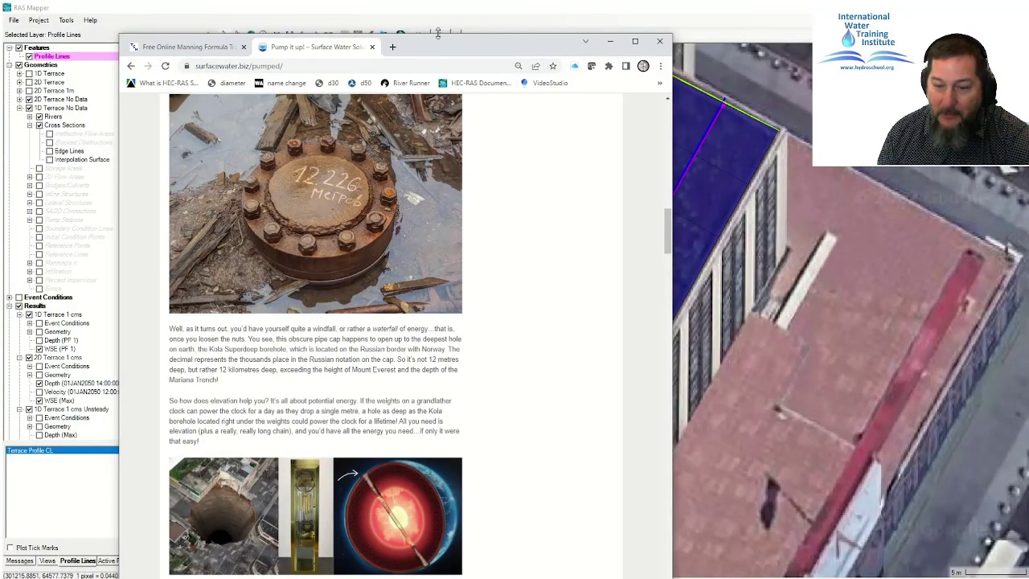
# Step: Return to HEC-RAS and view the ground profile plot of the 1D Terrace 1 cms Steady No Data plan
pyautogui.click(610, 41)
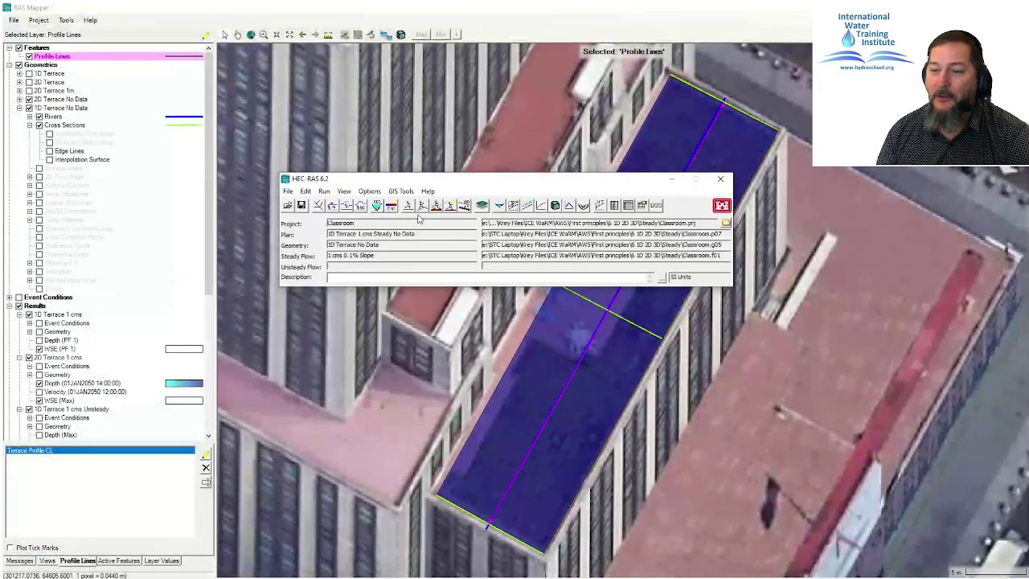
pyautogui.click(513, 205)
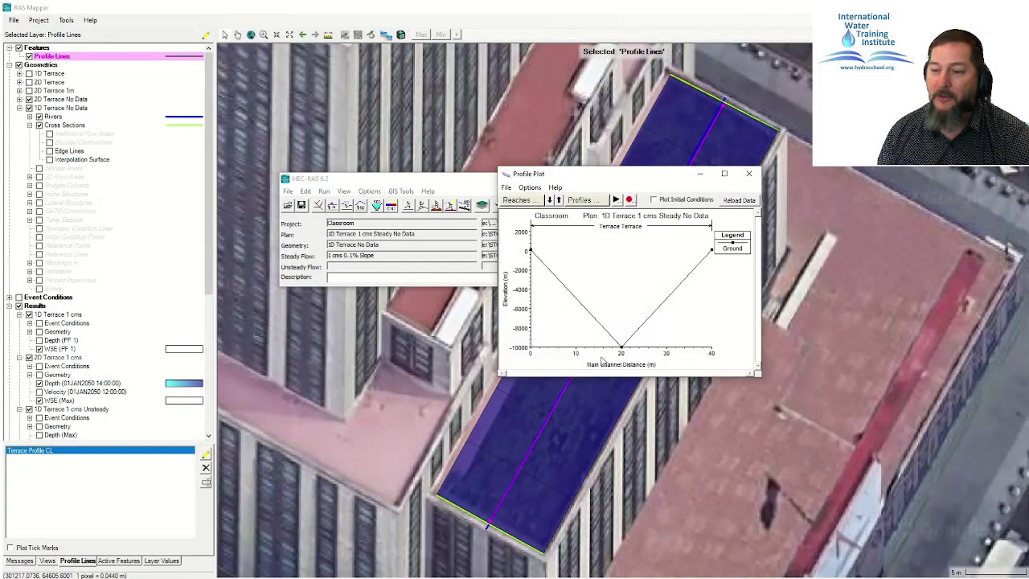
pyautogui.click(700, 173)
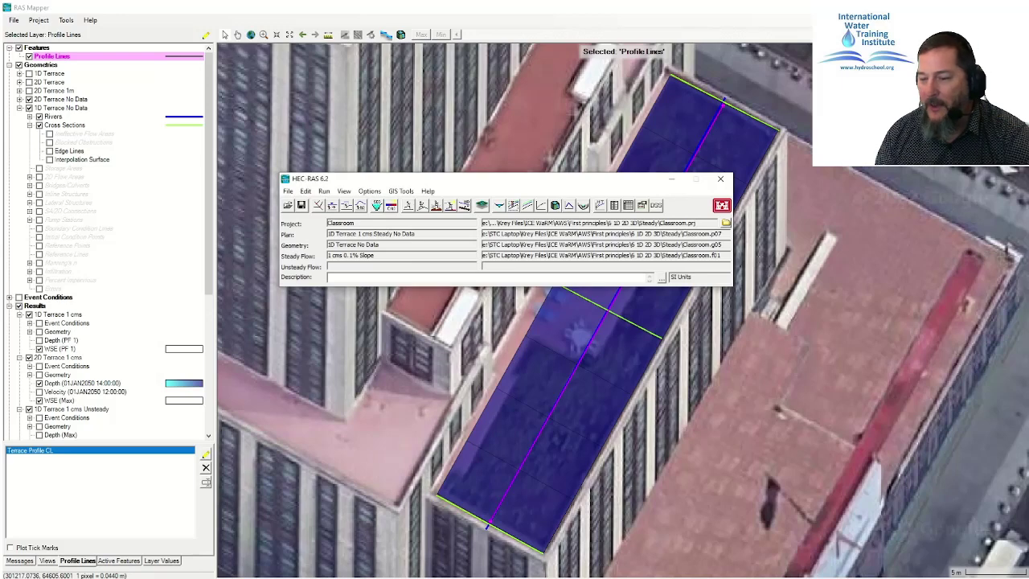
# Step: Compute the 1D Terrace 1 cms Steady No Data plan, close the computation window, and clear the analysis window off the HEC-RAS main window
pyautogui.click(407, 205)
pyautogui.moveTo(382, 358); pyautogui.dragTo(438, 191)
pyautogui.click(448, 312)
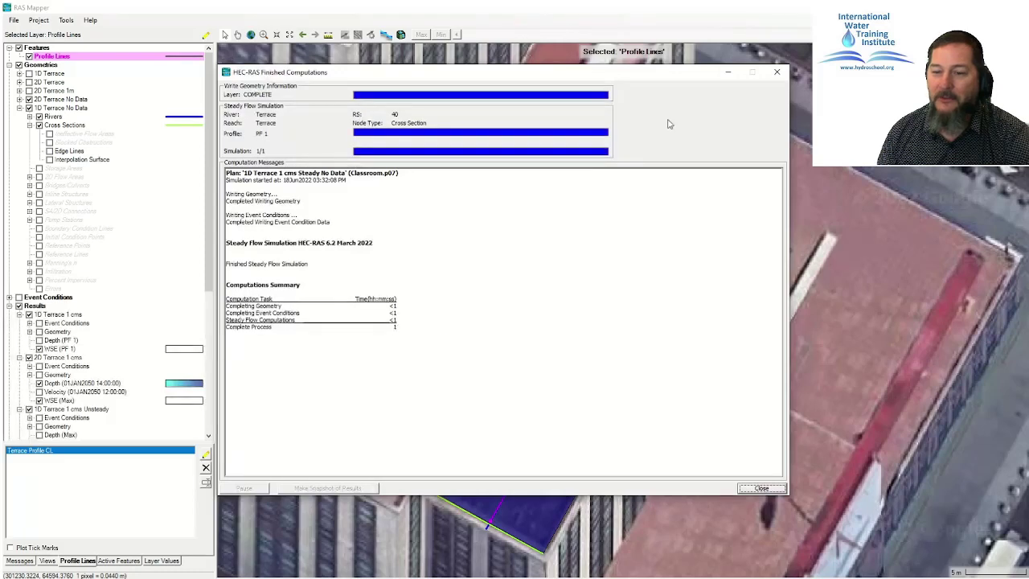
pyautogui.click(776, 71)
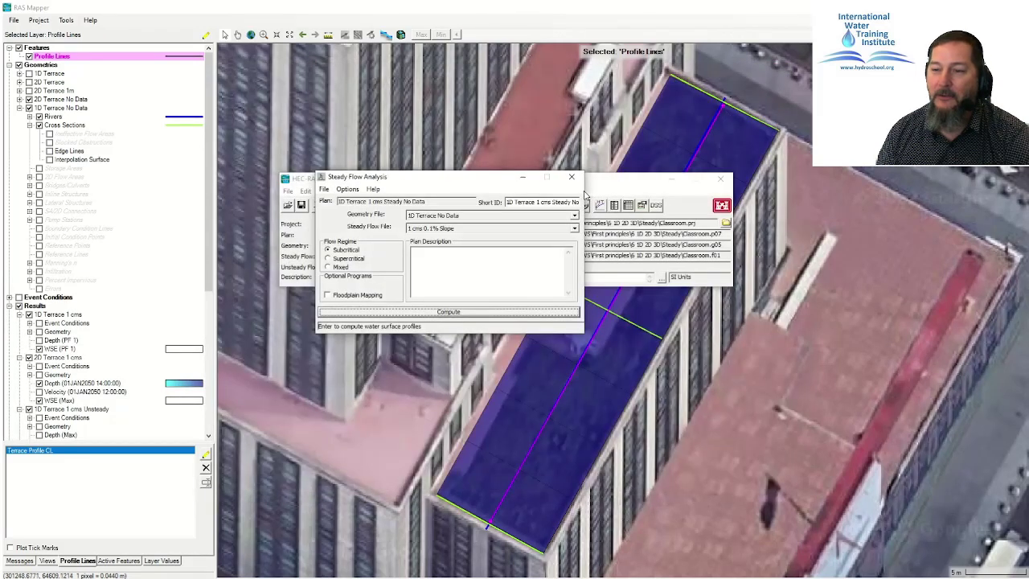
pyautogui.moveTo(481, 178); pyautogui.dragTo(482, 287)
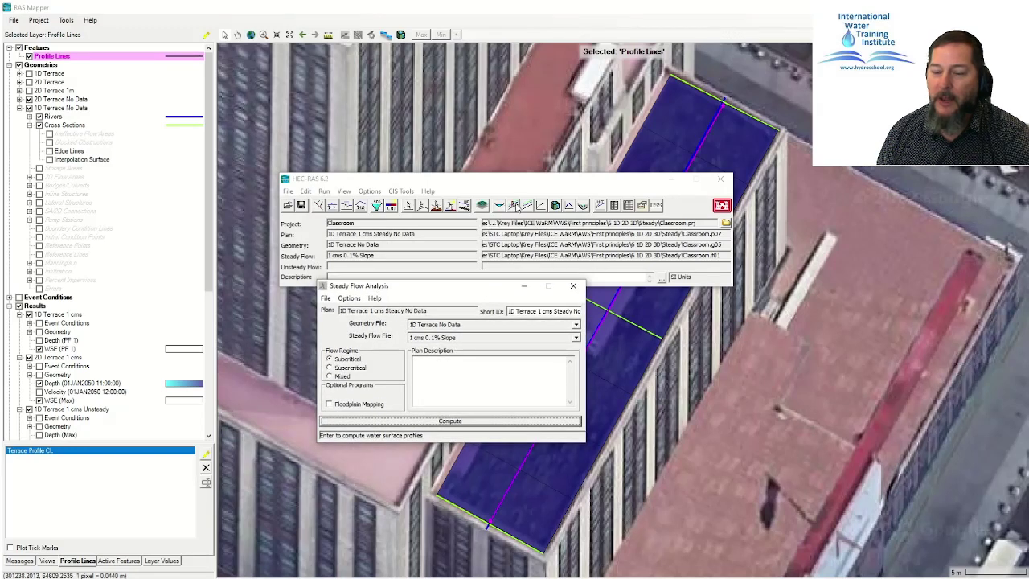
pyautogui.click(562, 223)
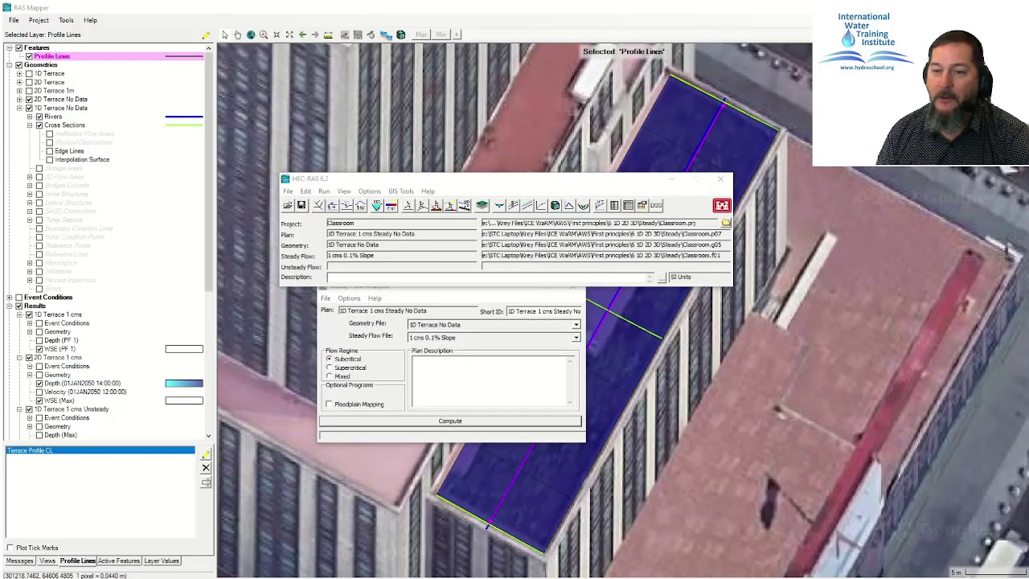
# Step: View the water surface profile plot of the 1D Terrace 1 cms Steady No Data plan and close it
pyautogui.click(513, 205)
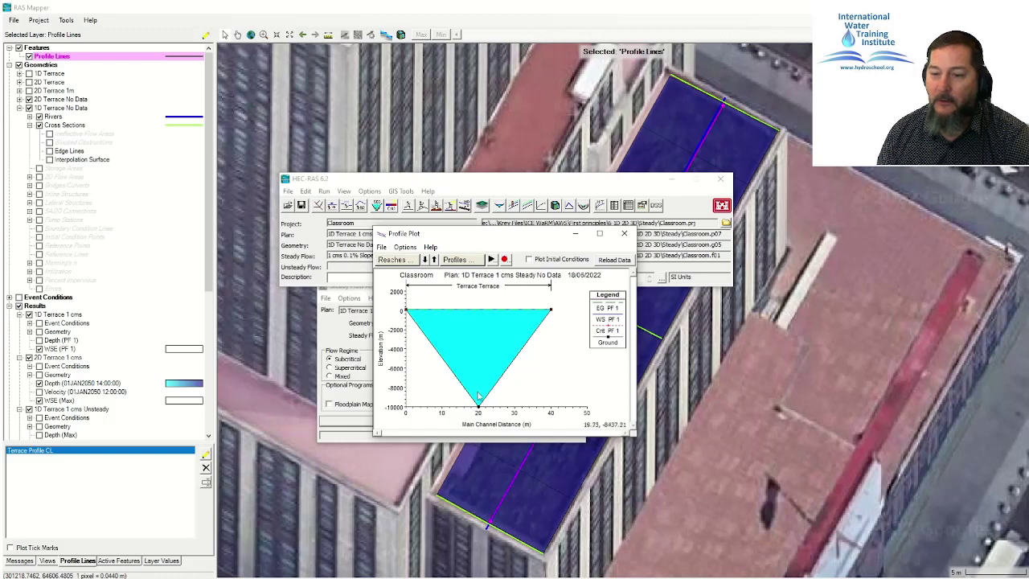
pyautogui.click(623, 235)
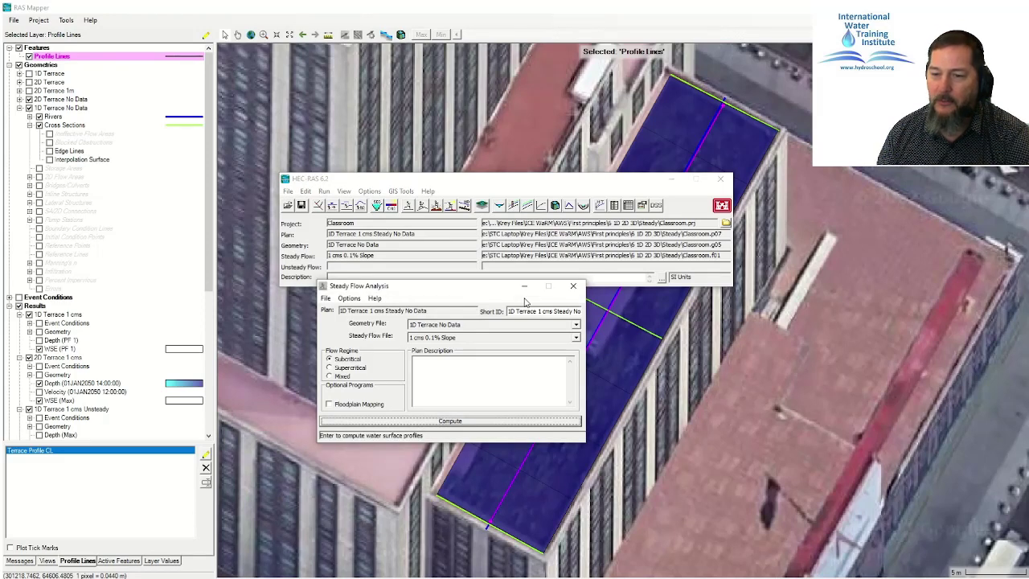
# Step: In the 1D Terrace No Data geometry, draw a storage area around the terrace's four corners and name it No Data
pyautogui.click(318, 205)
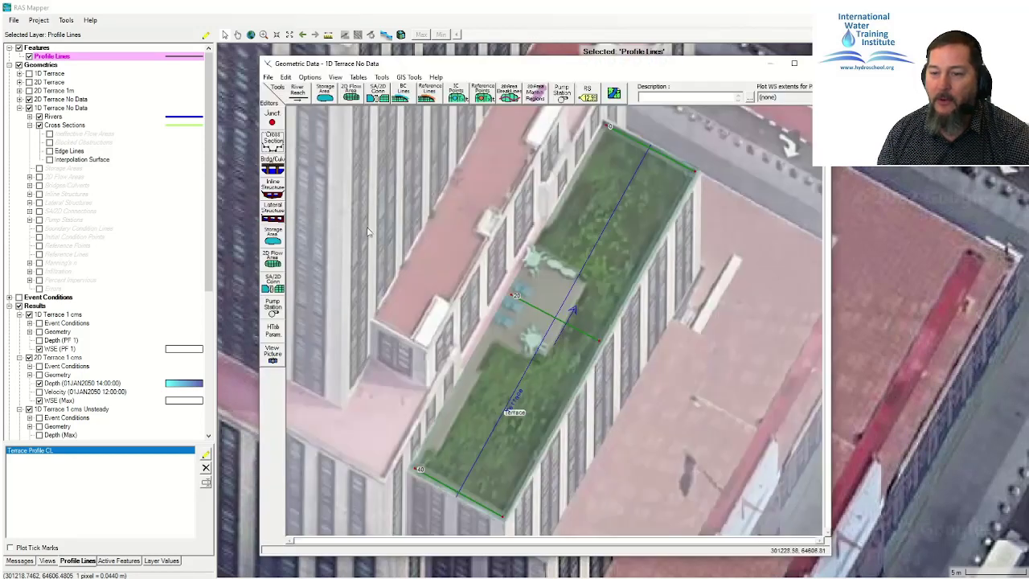
pyautogui.click(273, 239)
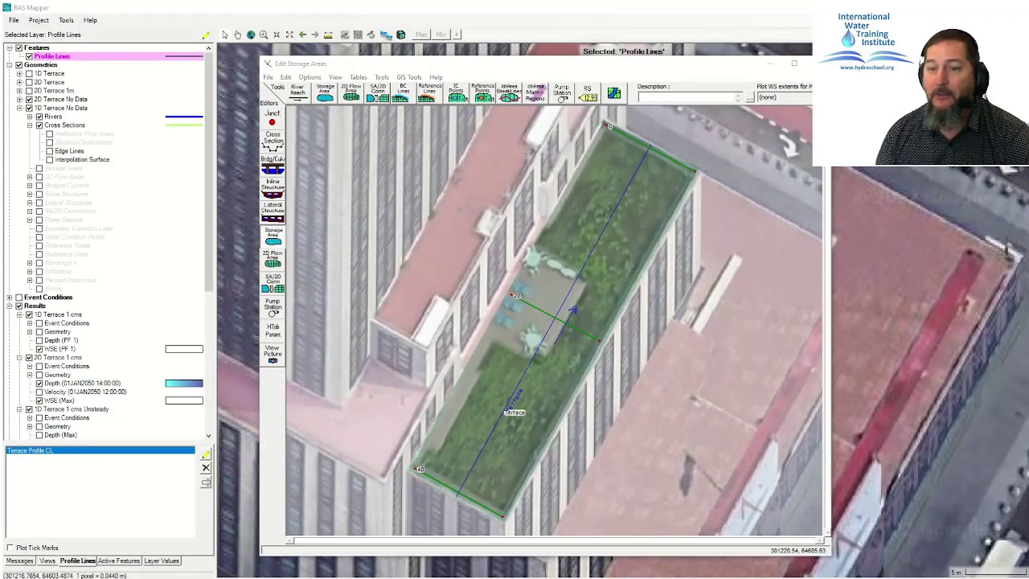
pyautogui.click(311, 115)
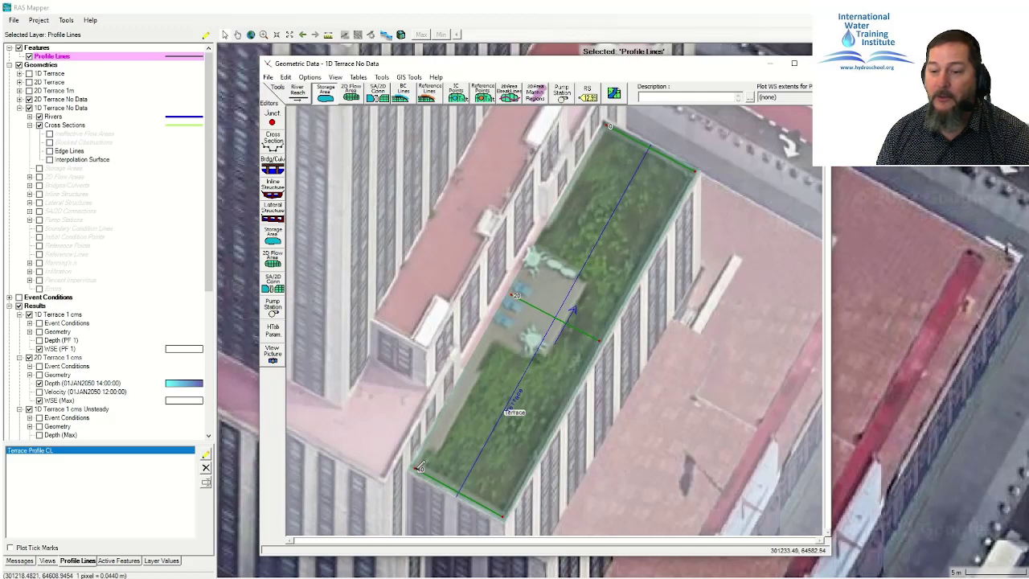
pyautogui.click(418, 465)
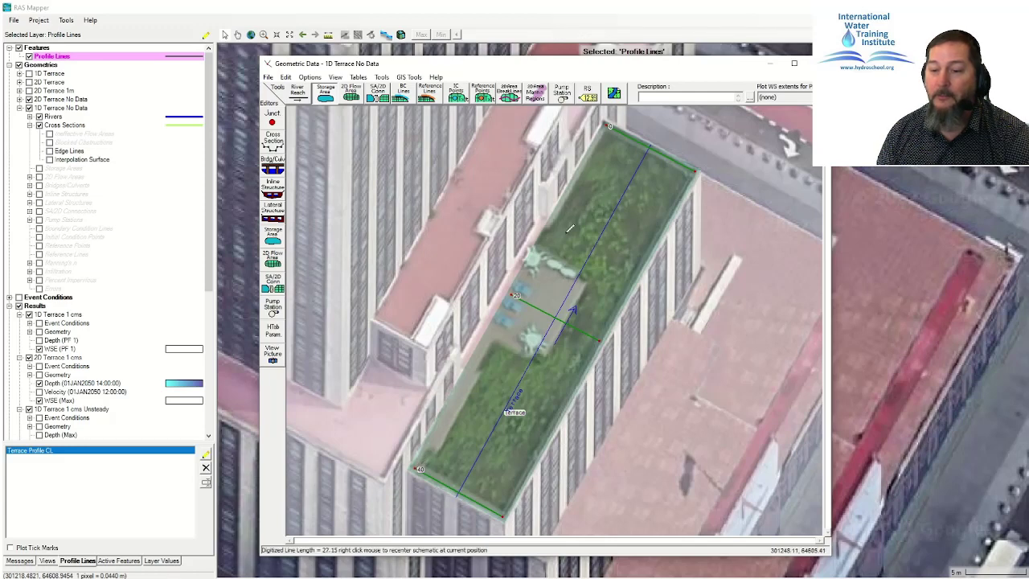
pyautogui.click(608, 125)
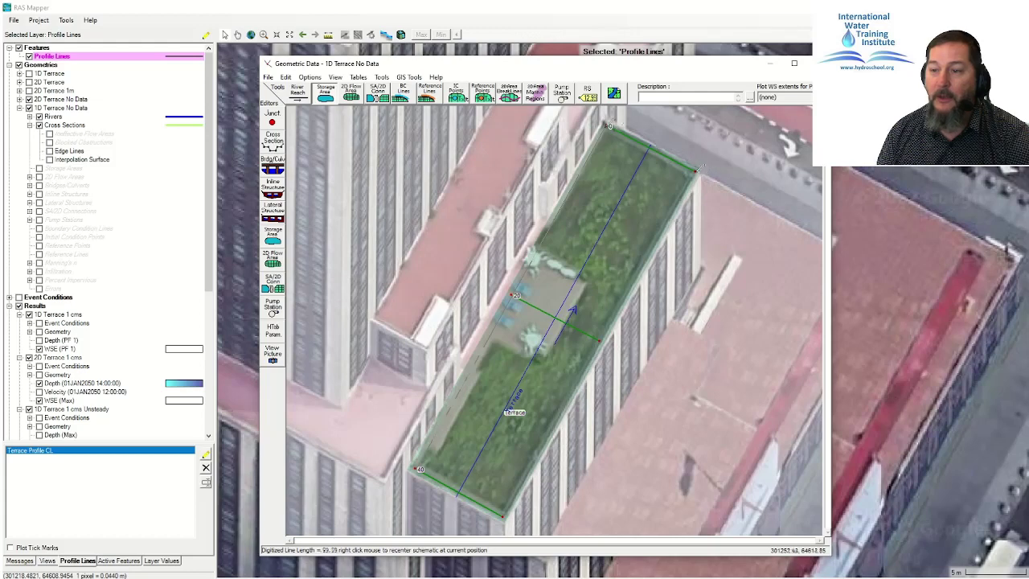
pyautogui.click(696, 169)
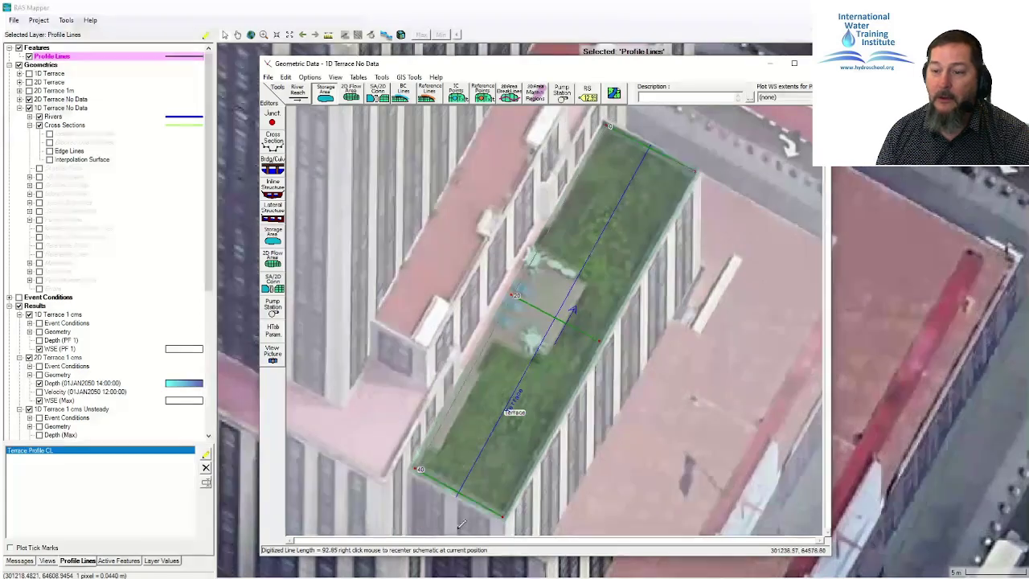
pyautogui.click(507, 512)
pyautogui.doubleClick(416, 468)
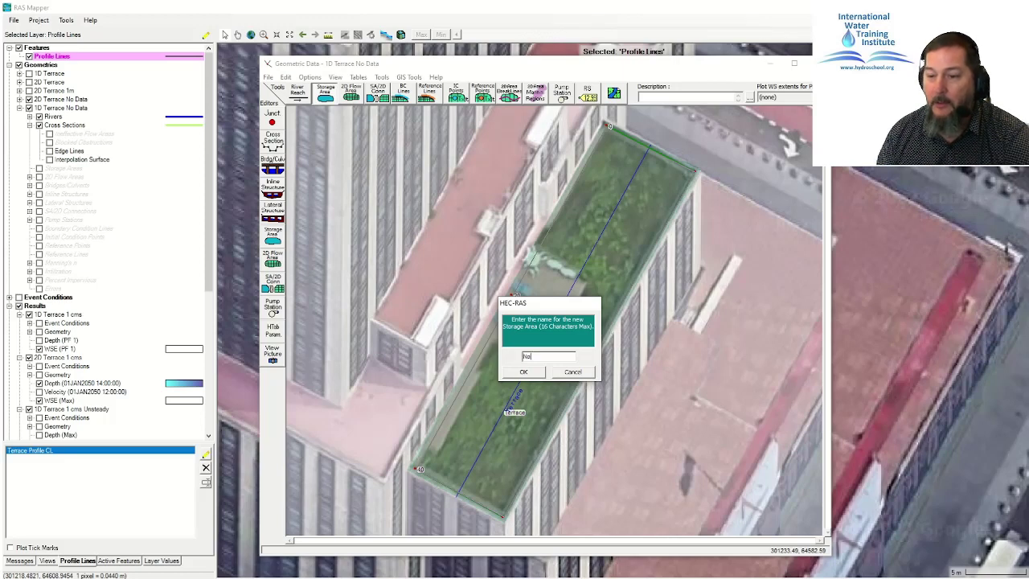
pyautogui.write('No Data')
pyautogui.press('Return')
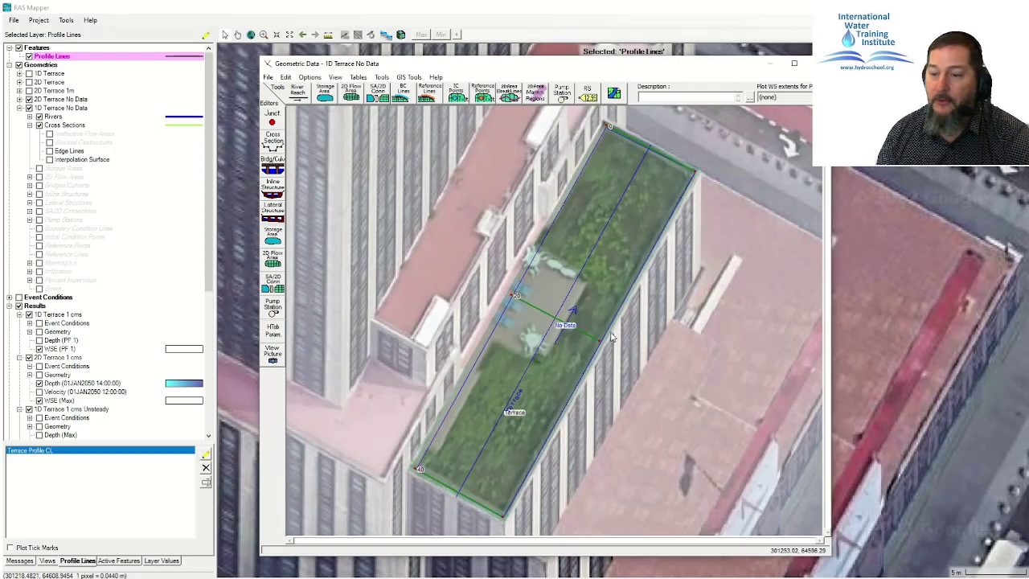
# Step: Compute the No Data storage area's elevation-volume table from terrain up to elevation 100, view the resulting curve, accept the table, and close the geometry editor
pyautogui.click(274, 238)
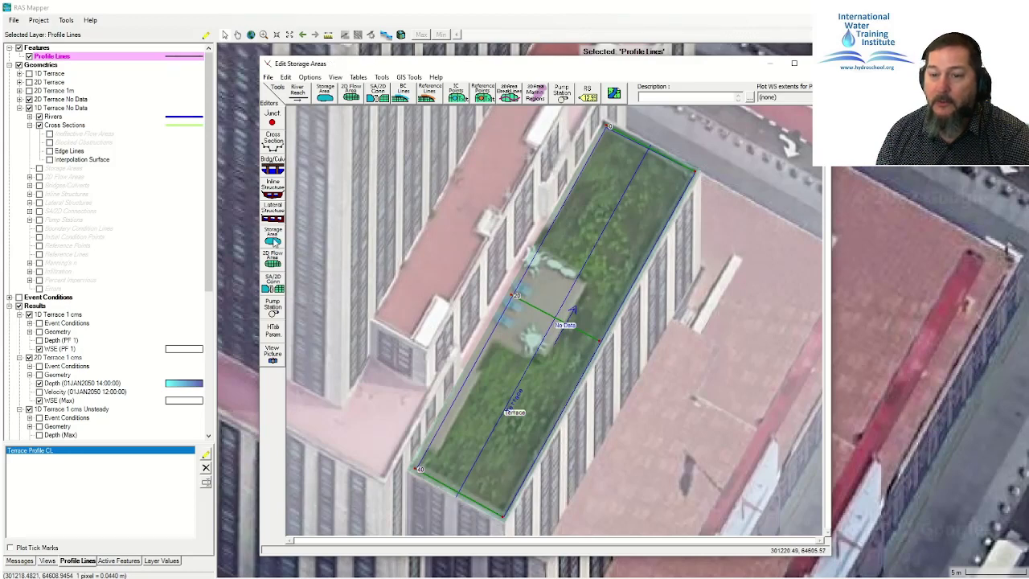
pyautogui.click(278, 241)
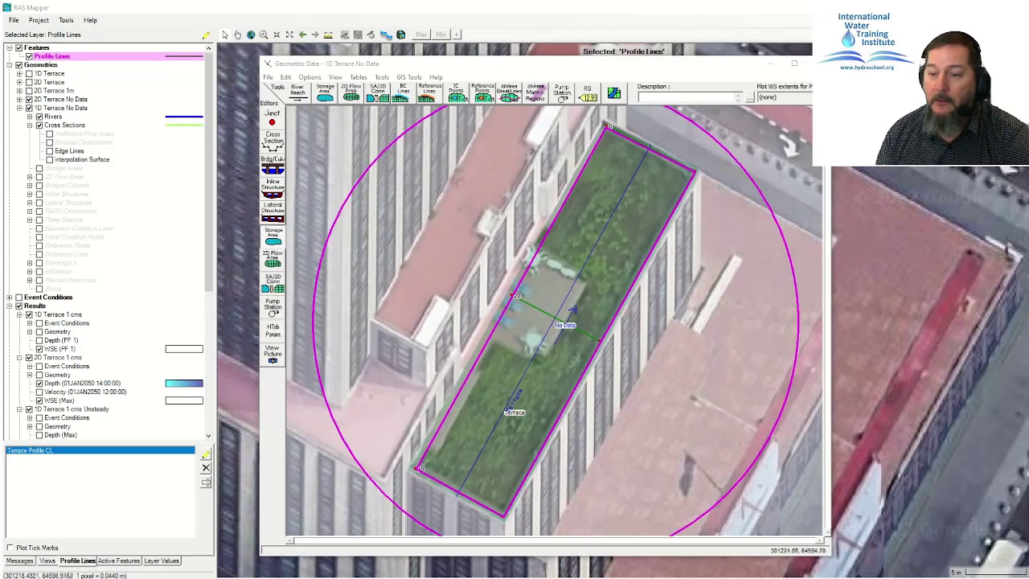
pyautogui.click(272, 233)
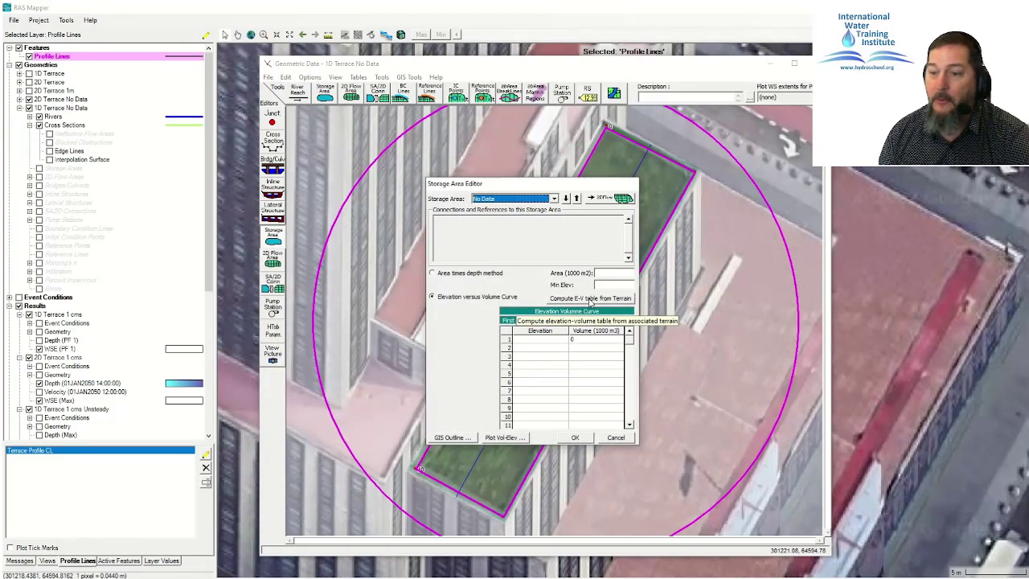
pyautogui.click(597, 298)
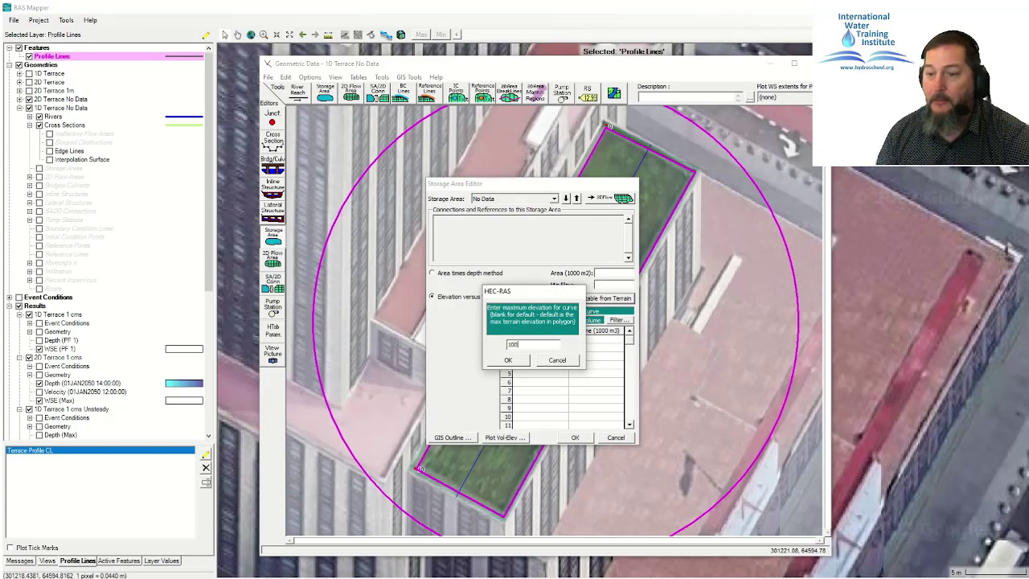
pyautogui.click(507, 360)
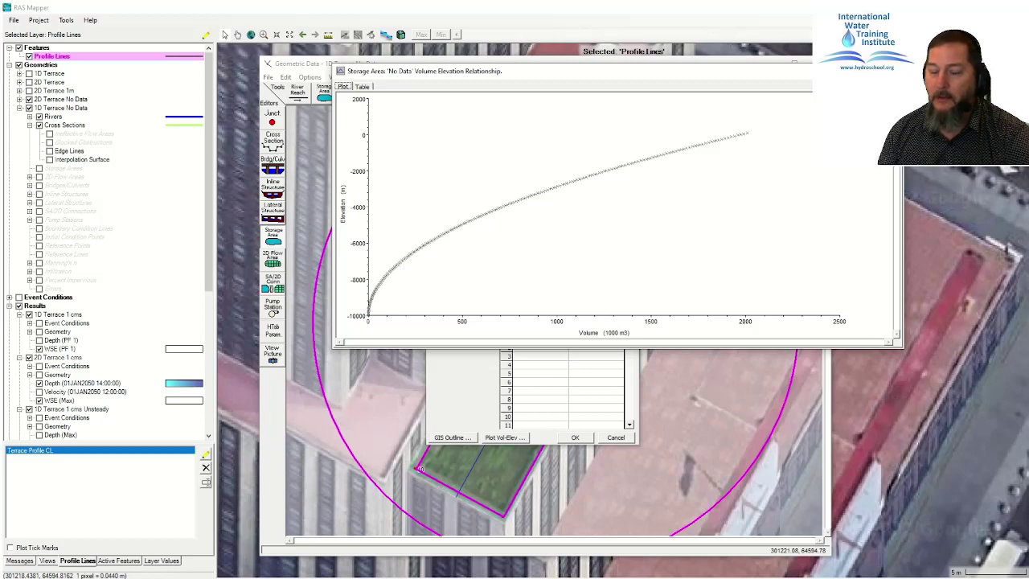
pyautogui.press('Escape')
pyautogui.click(565, 333)
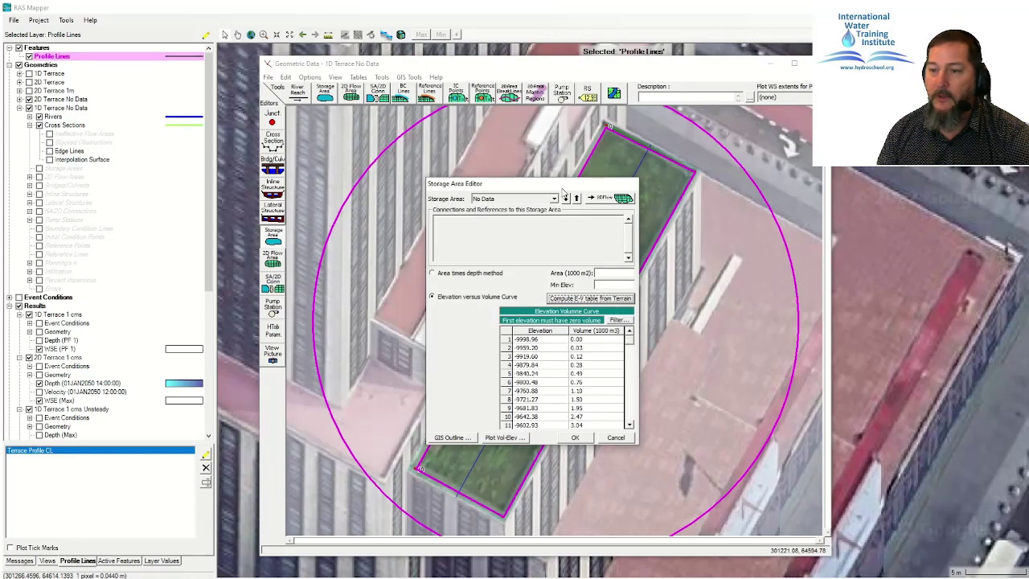
pyautogui.press('Return')
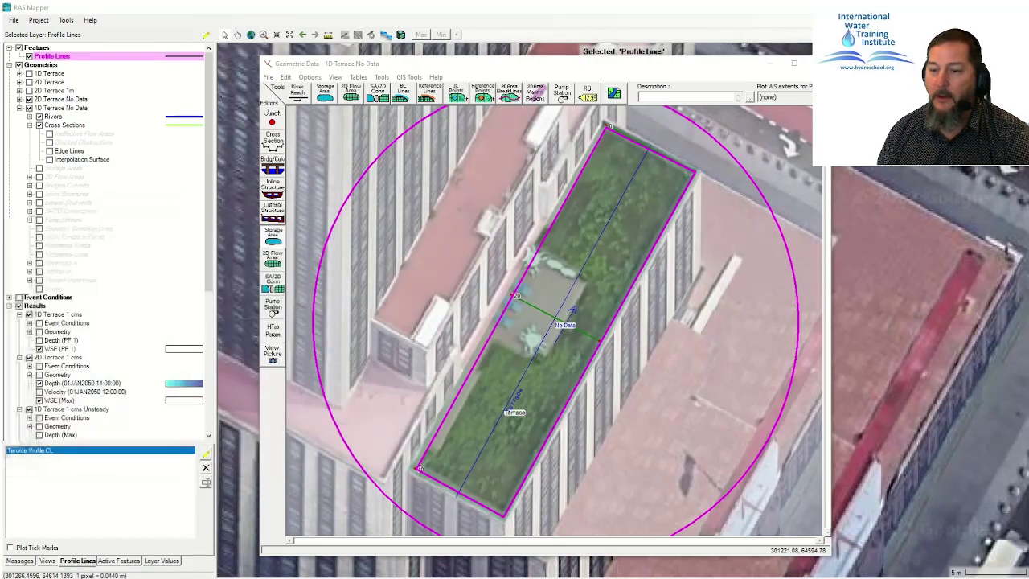
pyautogui.click(400, 340)
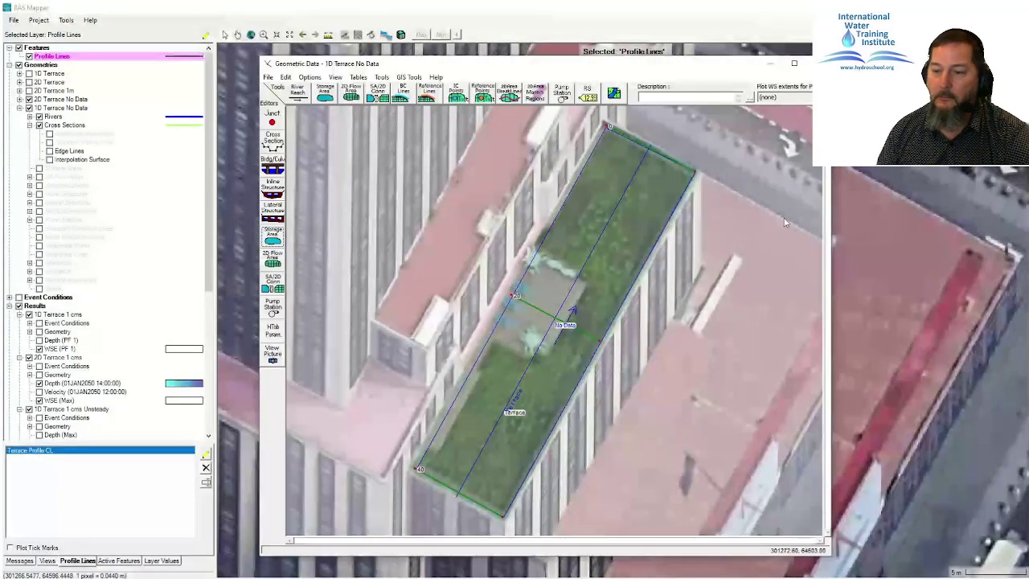
pyautogui.click(809, 63)
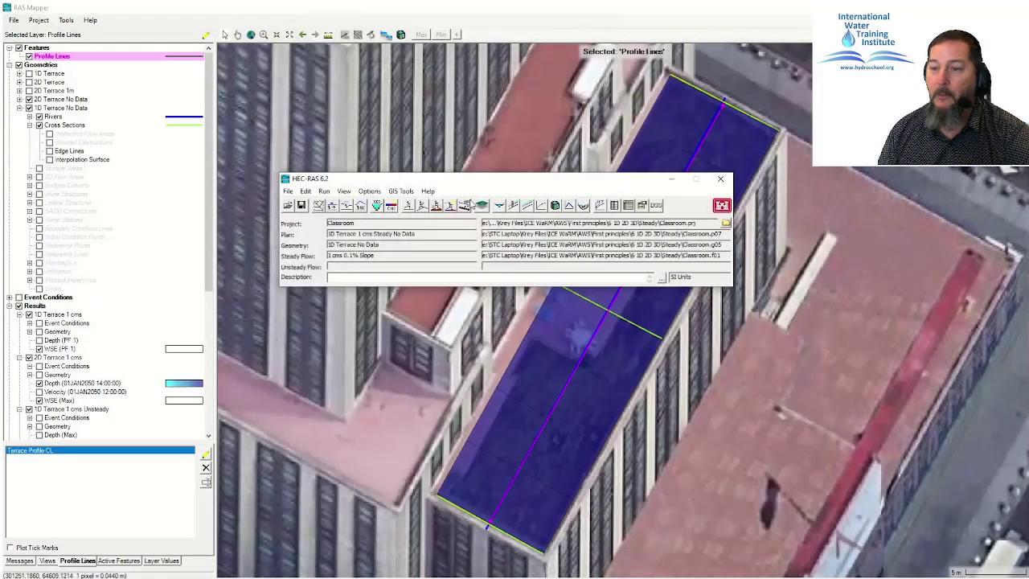
# Step: Open the unsteady plan 2D Terrace 1 cms No Data, compute it, and close the computation window after reading its messages
pyautogui.click(421, 206)
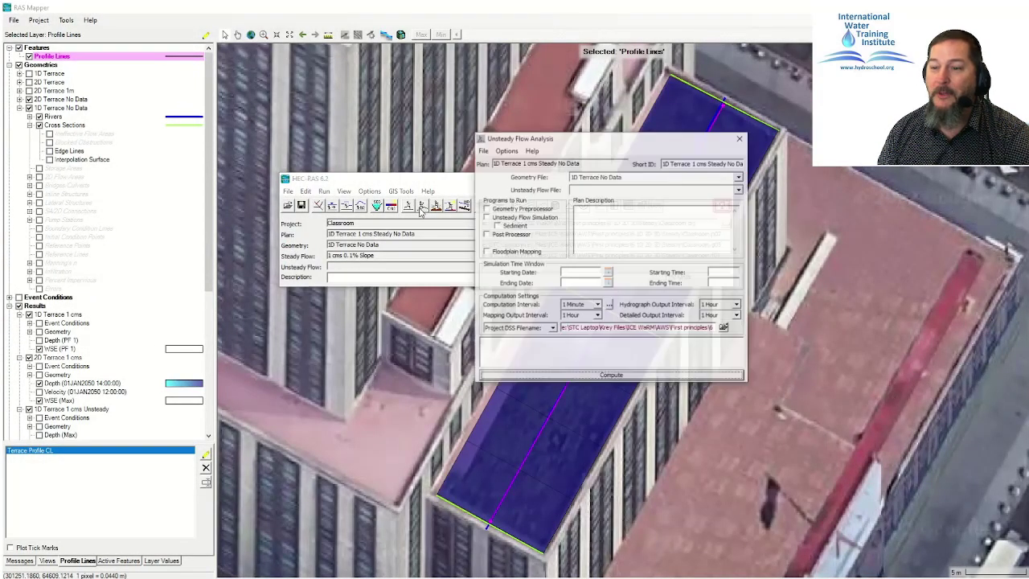
pyautogui.click(482, 150)
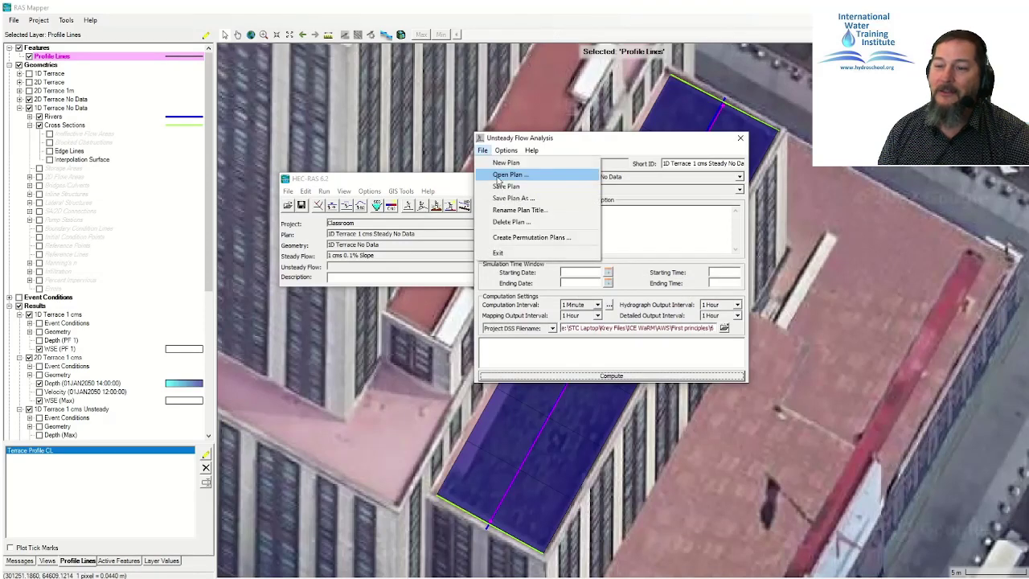
pyautogui.click(503, 173)
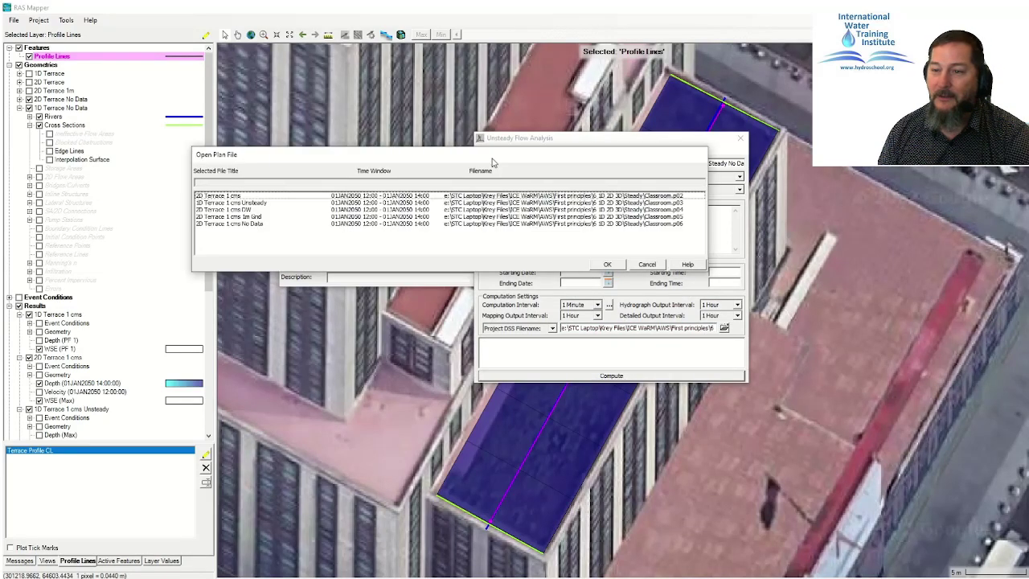
pyautogui.click(334, 223)
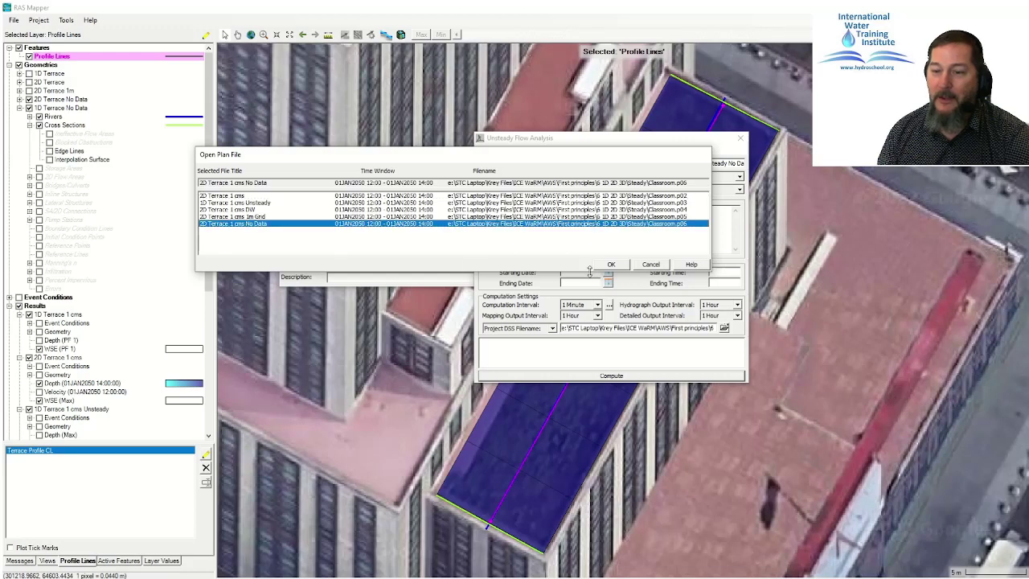
pyautogui.click(608, 265)
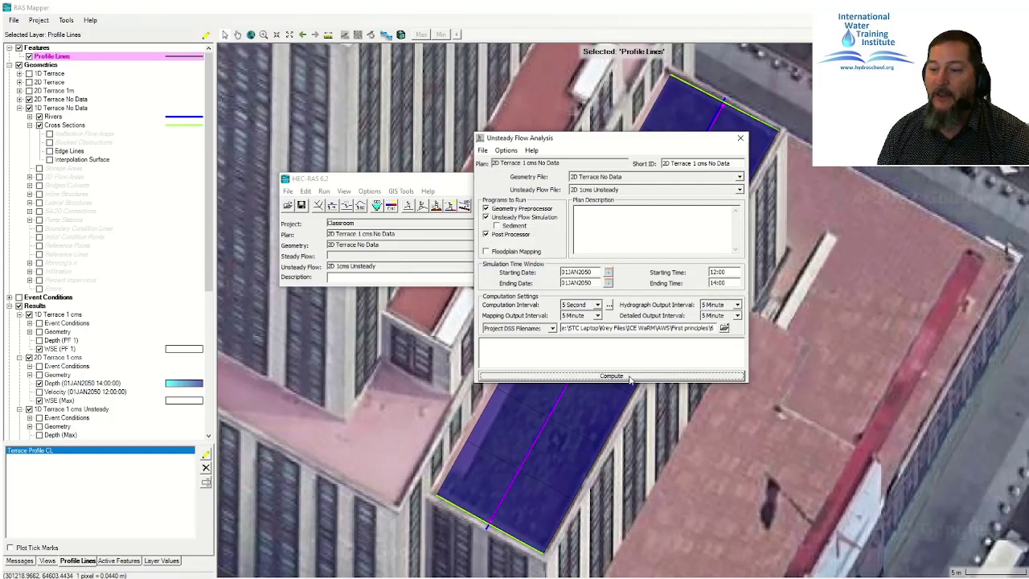
pyautogui.click(583, 378)
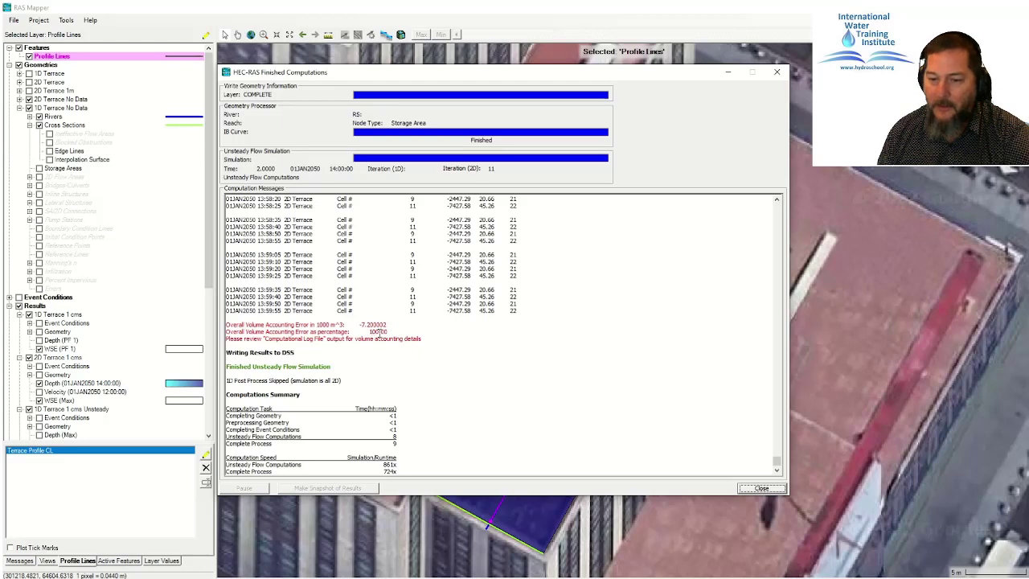
pyautogui.click(747, 488)
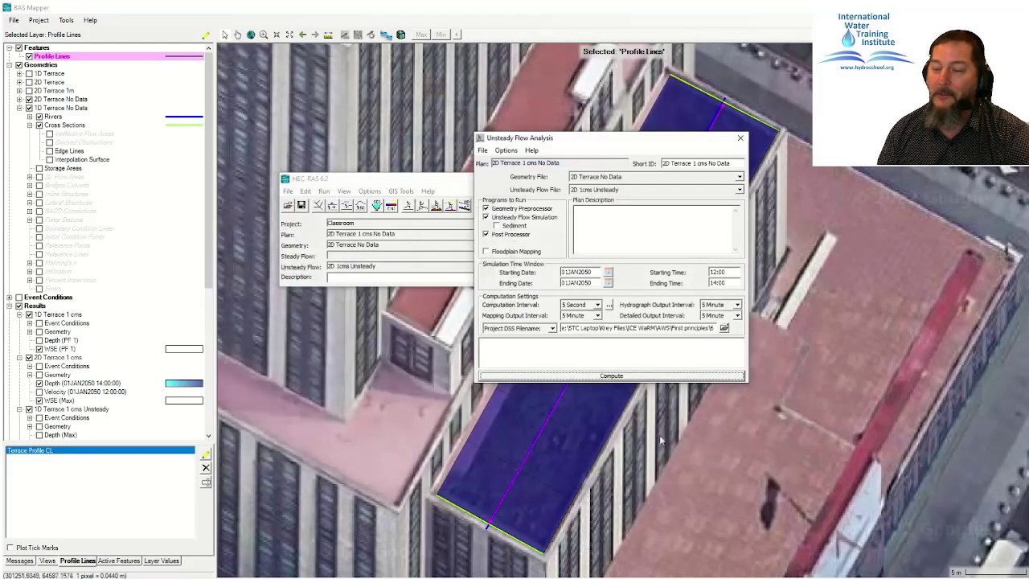
# Step: Check the equation set assigned to the 2D Terrace flow area in the plan's unsteady computation options and tolerances
pyautogui.click(505, 150)
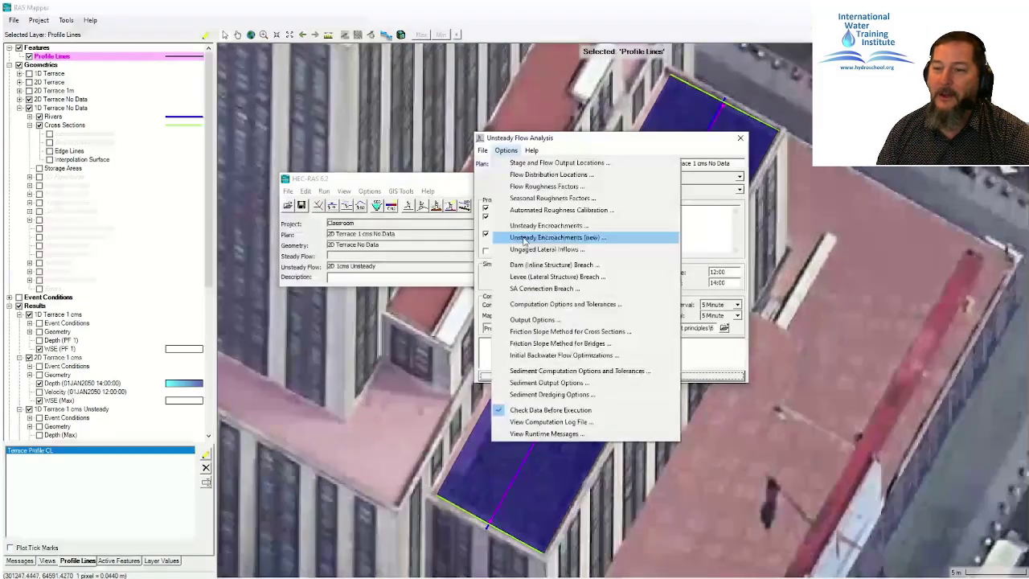
pyautogui.click(538, 304)
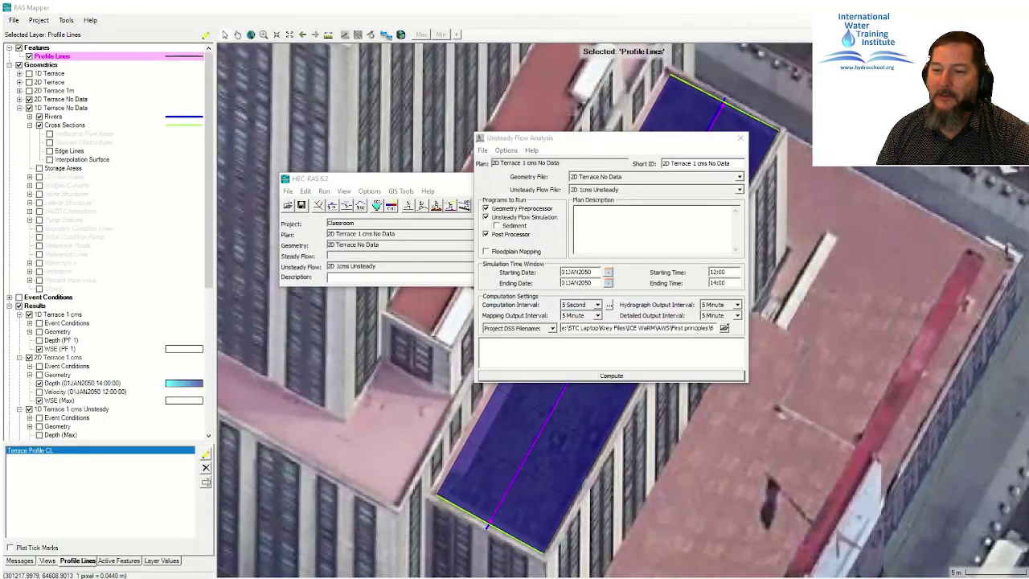
pyautogui.click(191, 90)
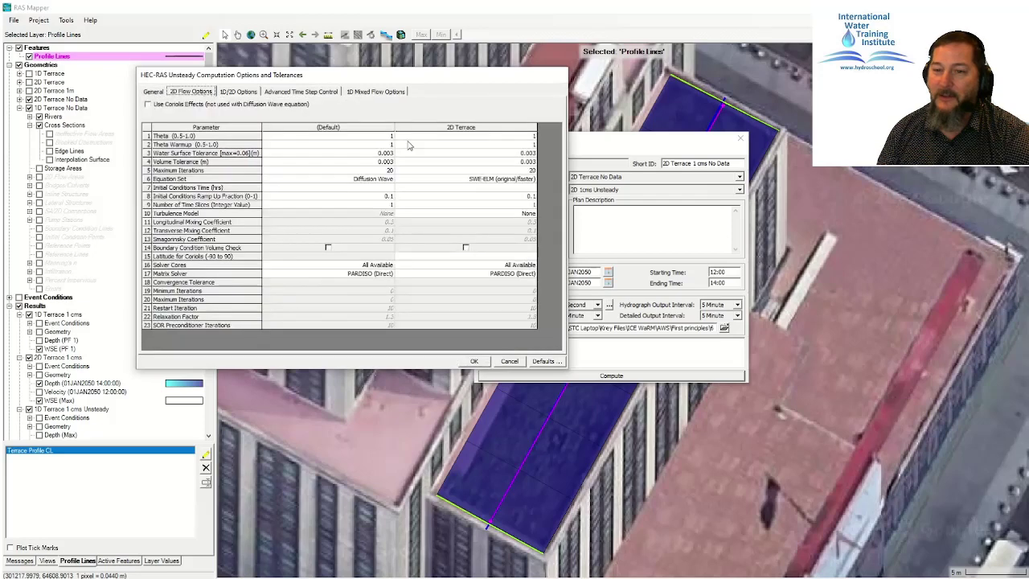
pyautogui.click(485, 180)
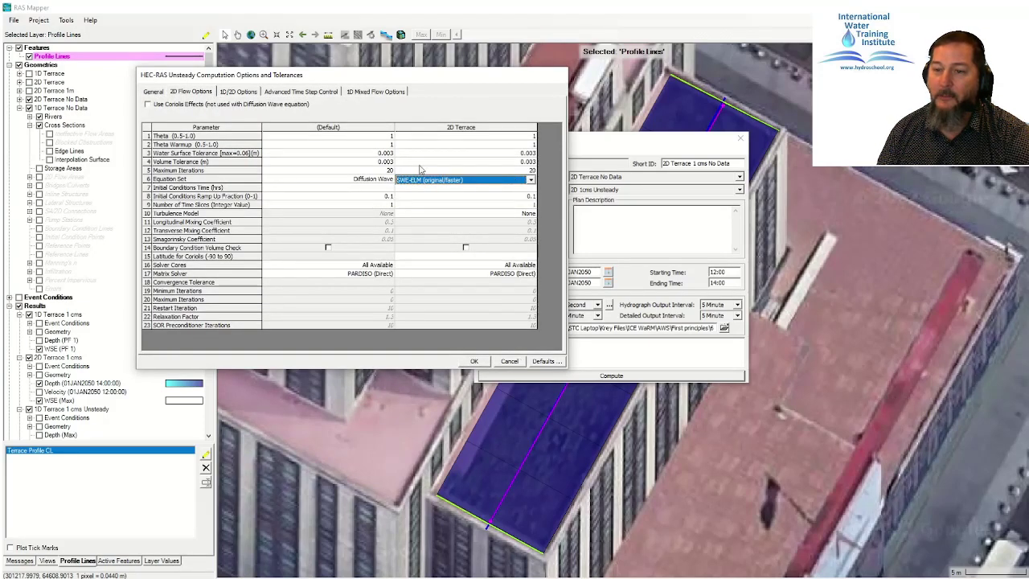
# Step: Adjust the time step by Courant with maximum 5, minimum 0.5, and 5 steps below minimum before doubling, apply the settings, and recompute the plan
pyautogui.click(322, 92)
pyautogui.click(203, 117)
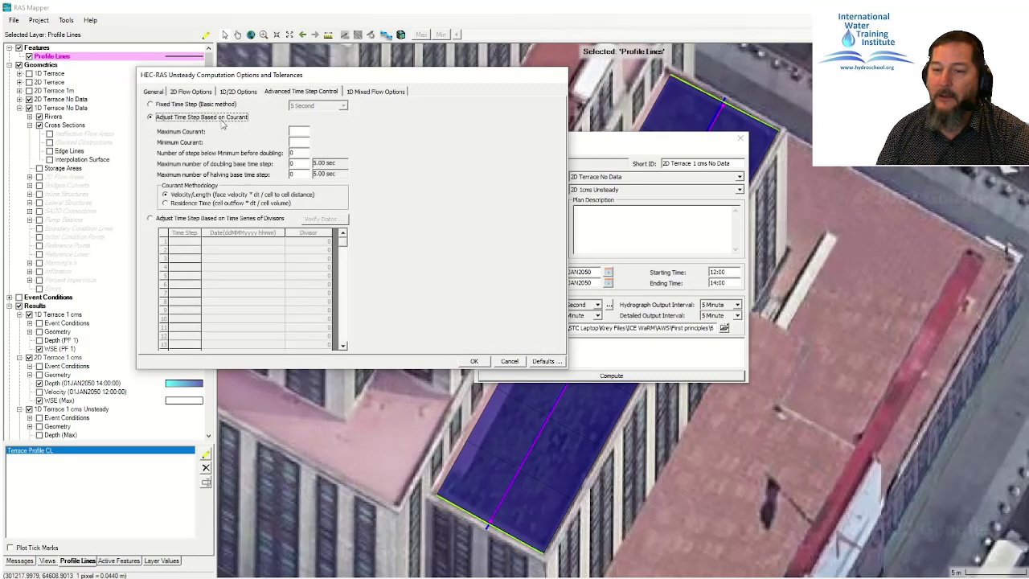
pyautogui.click(298, 132)
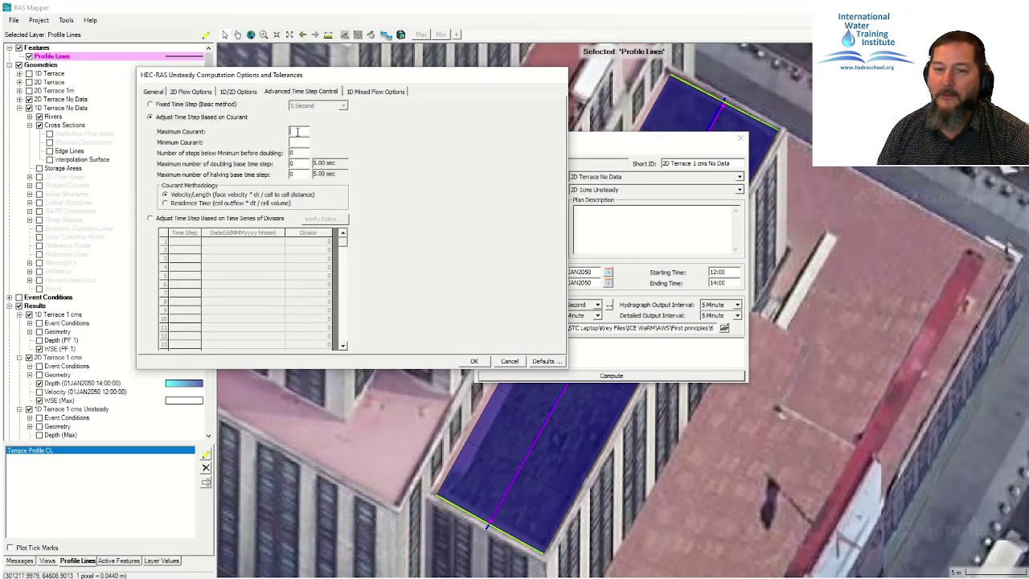
pyautogui.click(301, 142)
pyautogui.click(293, 152)
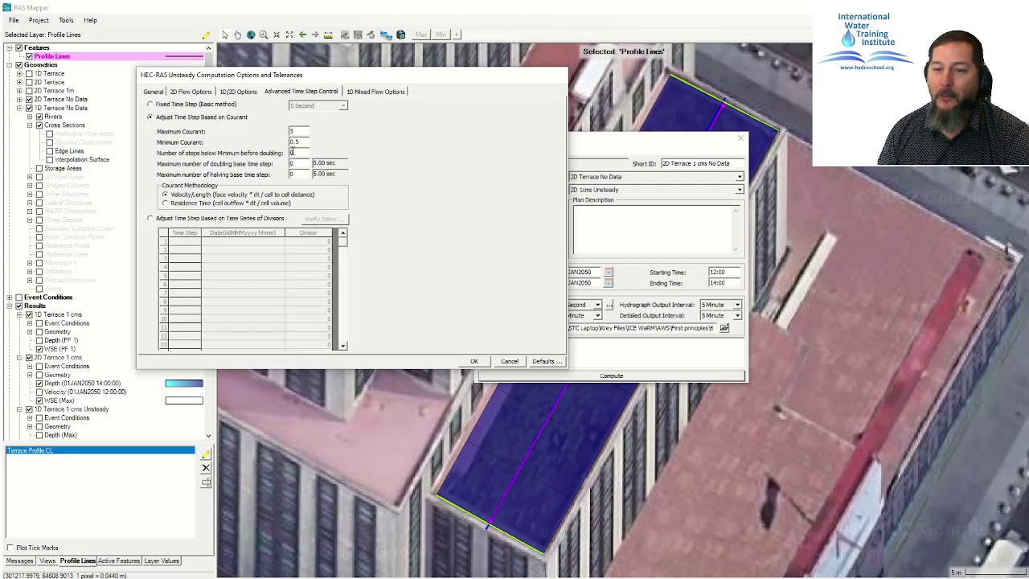
pyautogui.write('5')
pyautogui.press('Tab')
pyautogui.write('55')
pyautogui.click(474, 361)
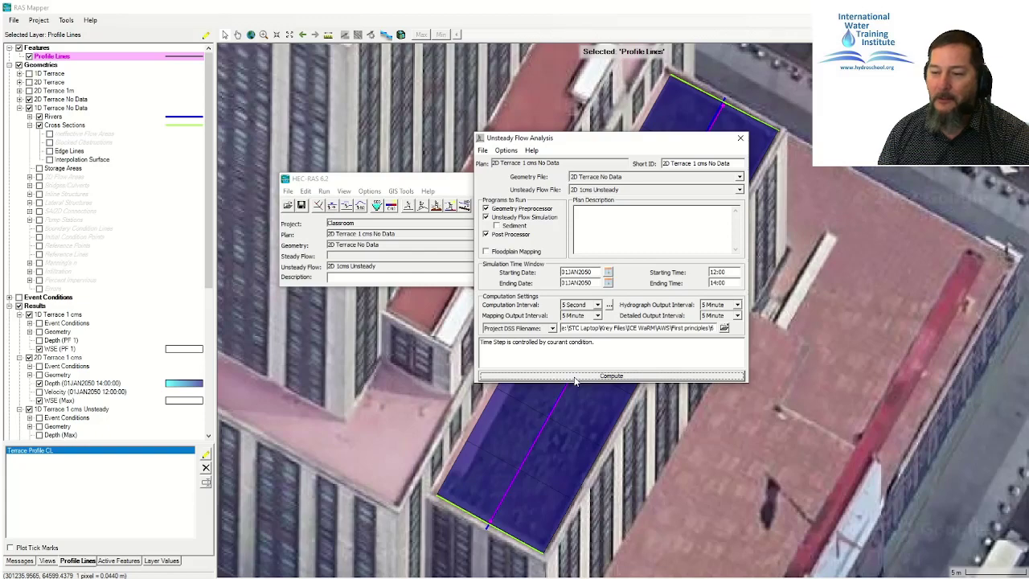
pyautogui.click(612, 378)
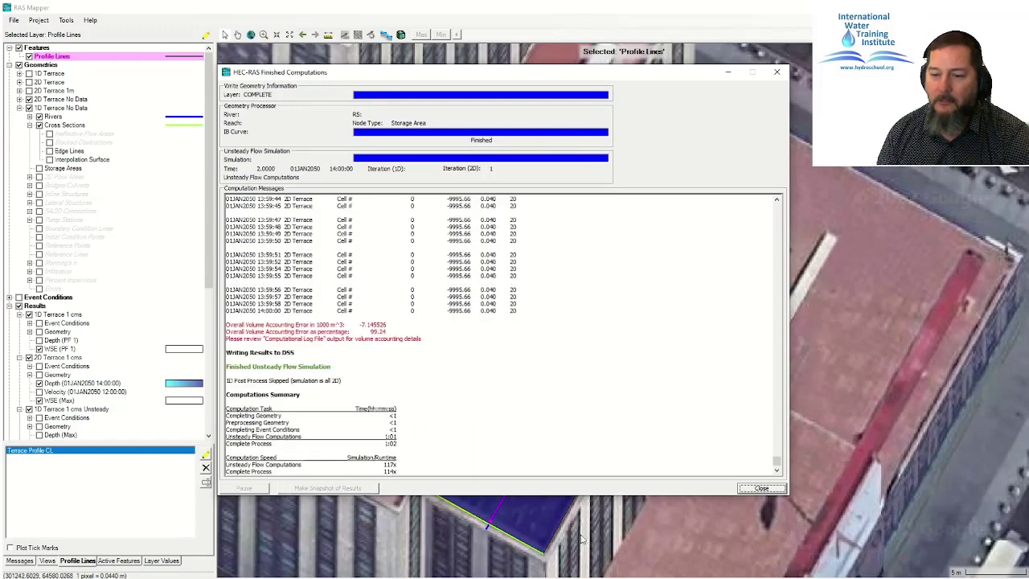
# Step: Close the finished computation and unsteady flow analysis windows, and display the 2D Terrace 1 cms No Data results on the map
pyautogui.click(769, 489)
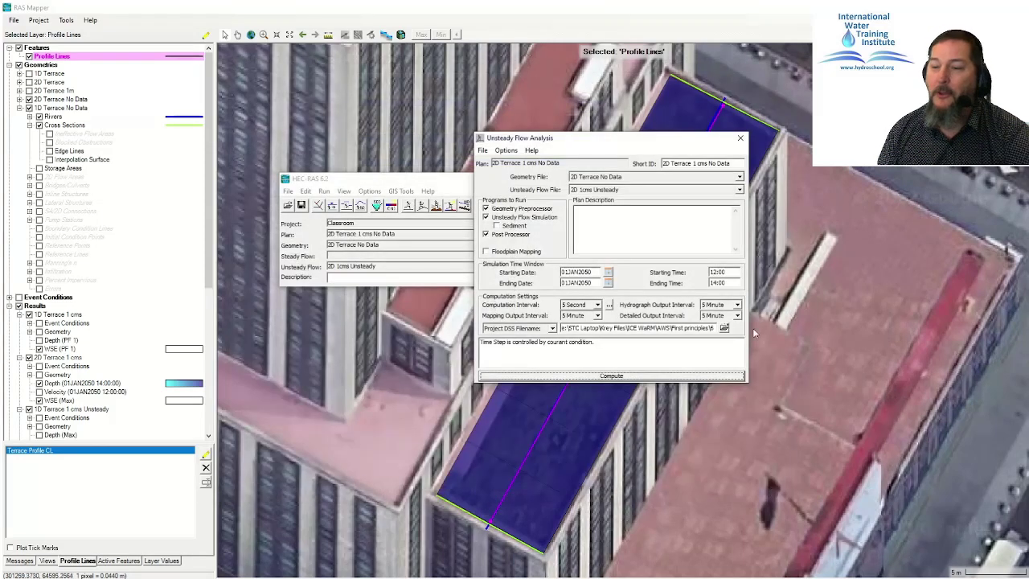
pyautogui.click(740, 138)
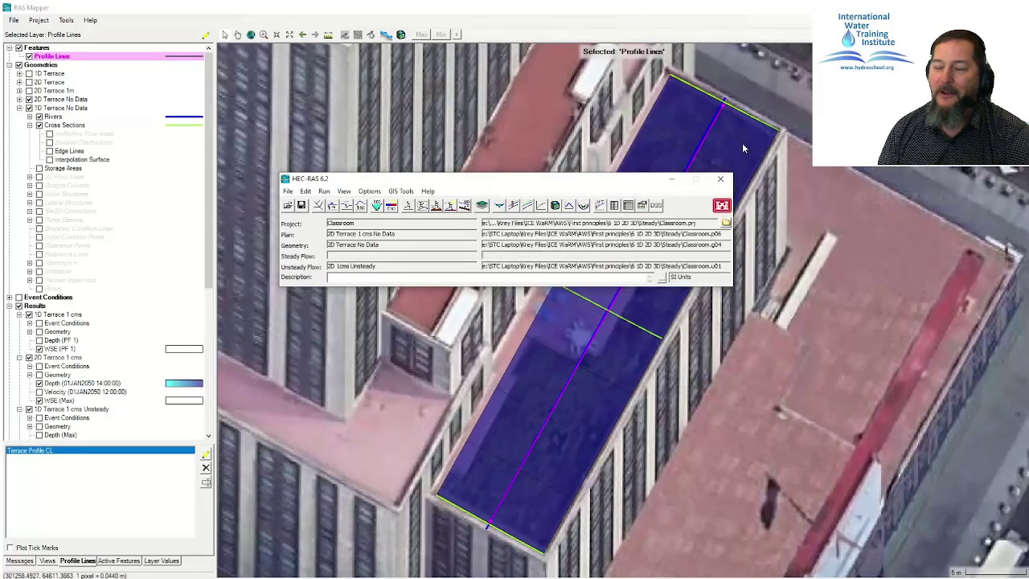
pyautogui.click(213, 253)
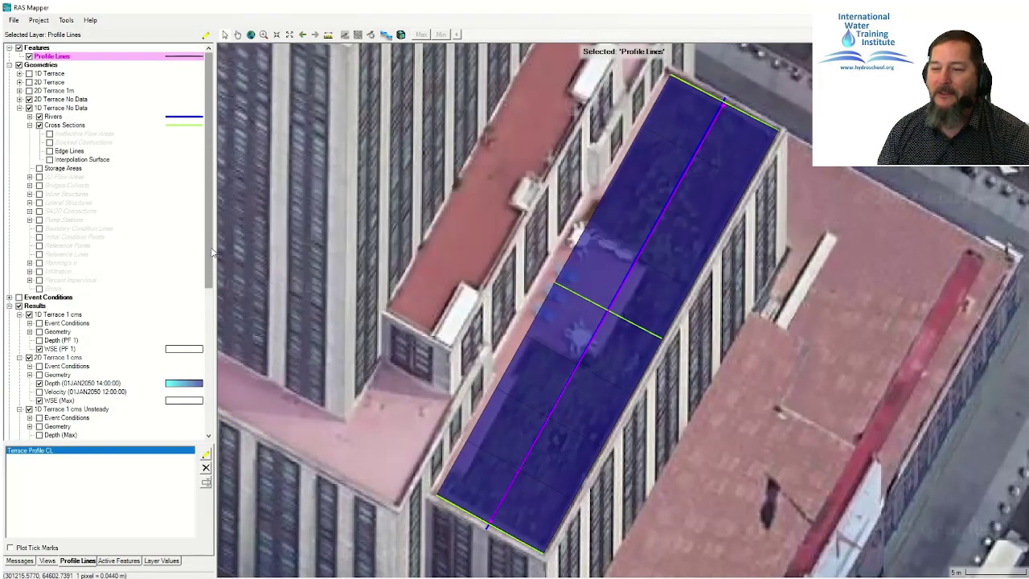
pyautogui.scroll(-10, 113, 242)
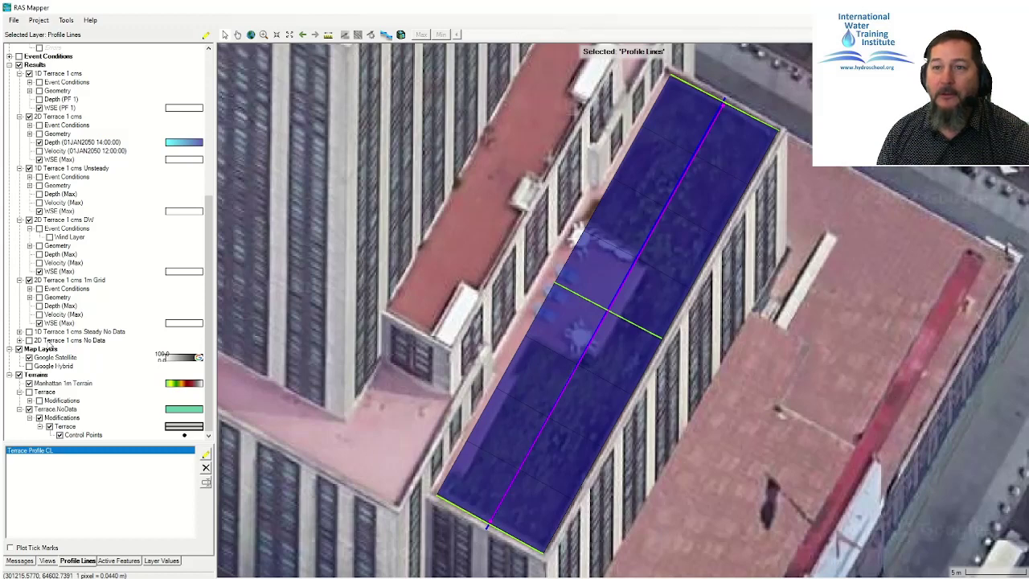
pyautogui.click(49, 344)
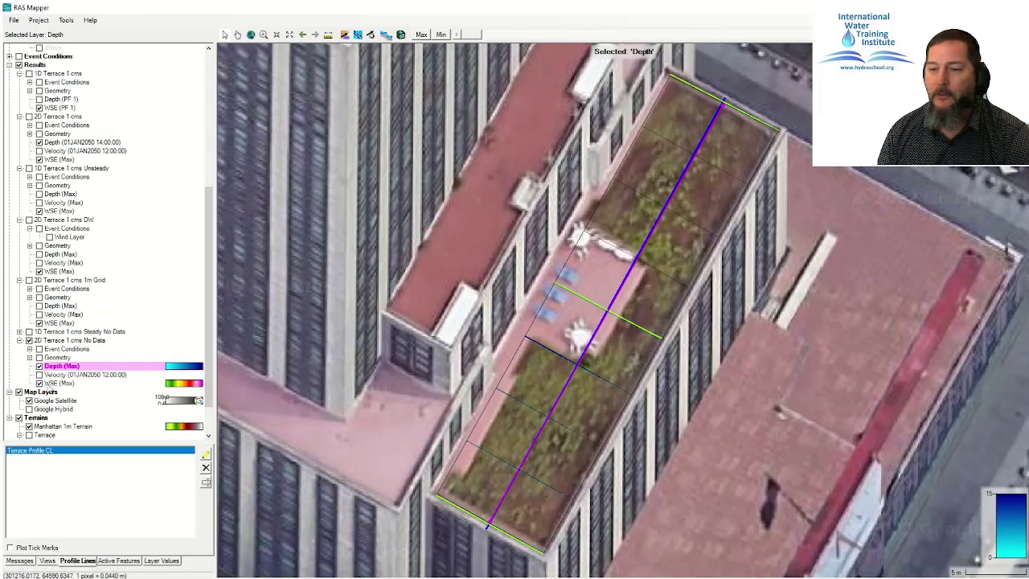
# Step: Plot the maximum water surface elevation of 2D Terrace 1 cms No Data along Terrace Profile CL, and close the plot
pyautogui.click(50, 383)
pyautogui.rightClick(44, 452)
pyautogui.moveTo(81, 454)
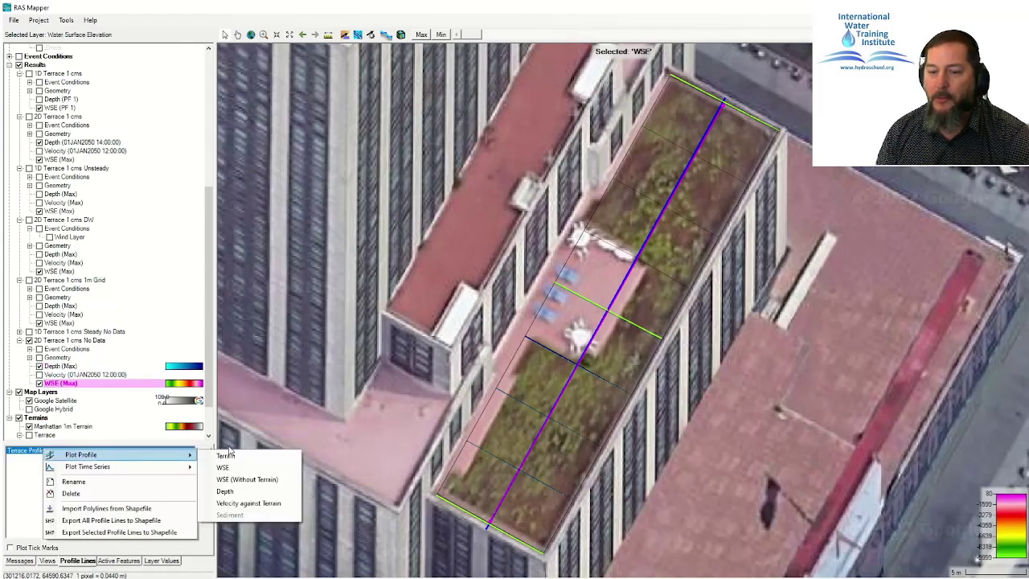
pyautogui.click(222, 468)
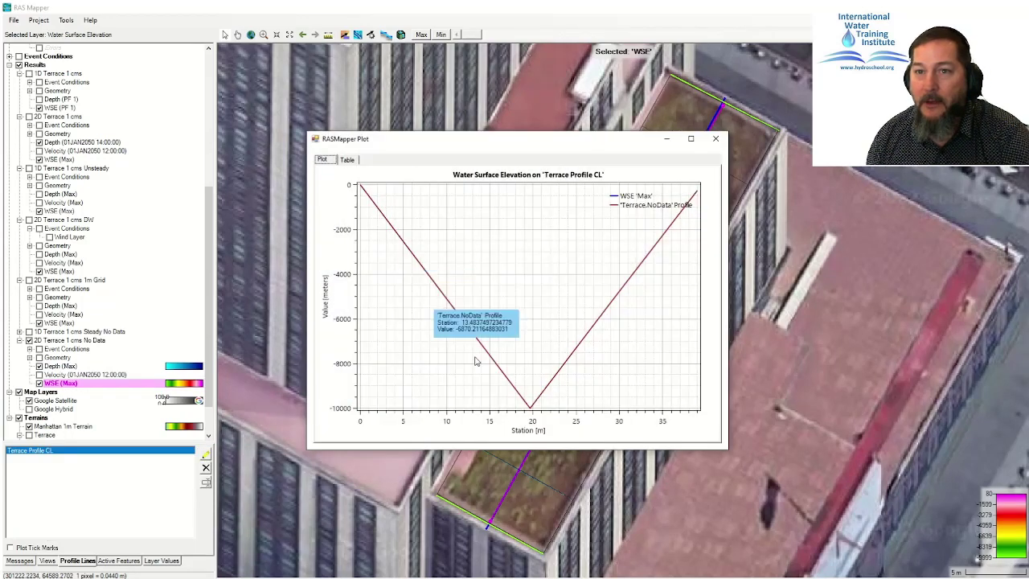
pyautogui.click(716, 141)
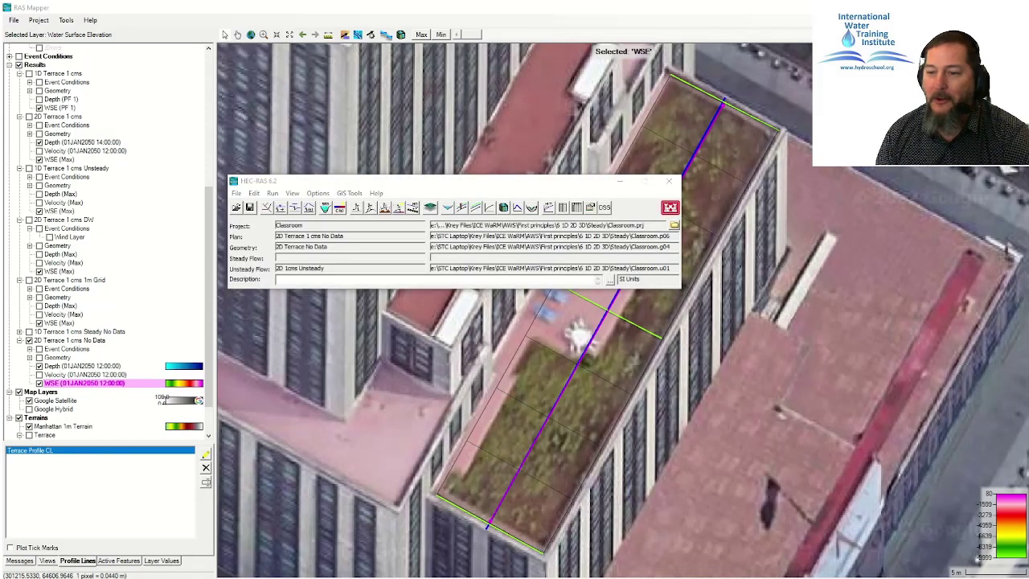
# Step: Extend the unsteady simulation to 31JAN2050 12:00 with a 1 Minute computation interval, compute the plan, and close the analysis windows
pyautogui.click(369, 208)
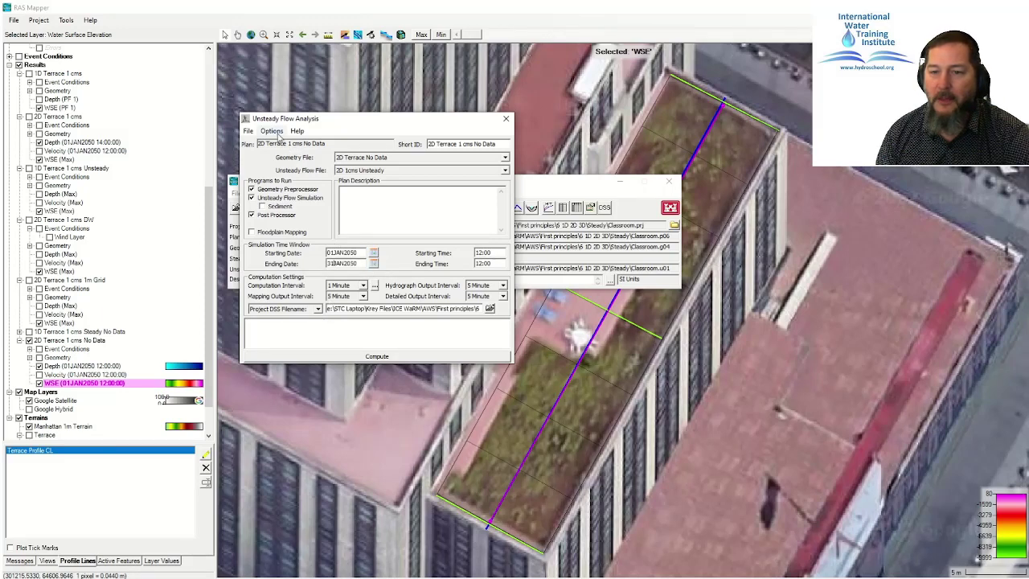
pyautogui.click(377, 356)
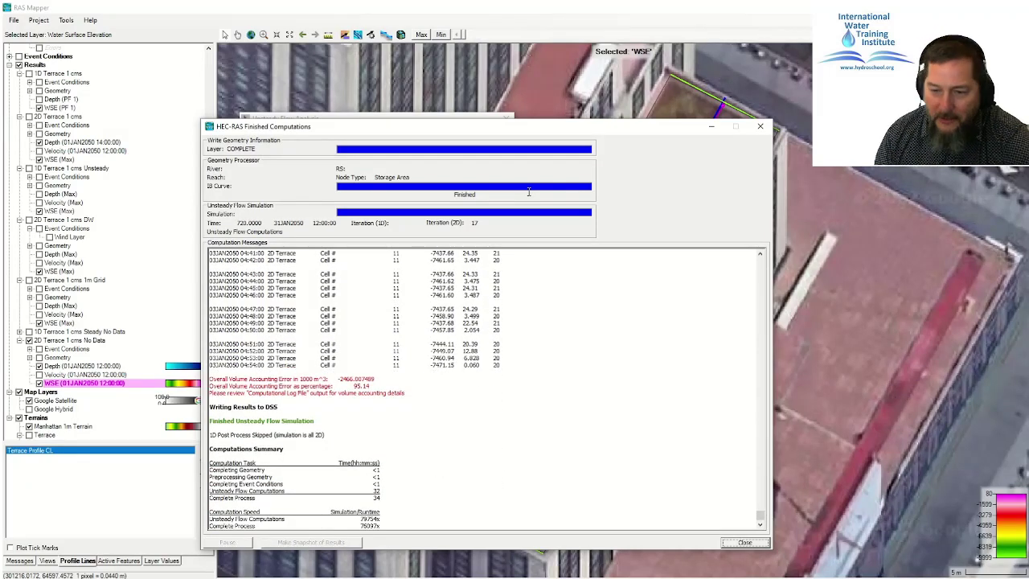
pyautogui.click(747, 544)
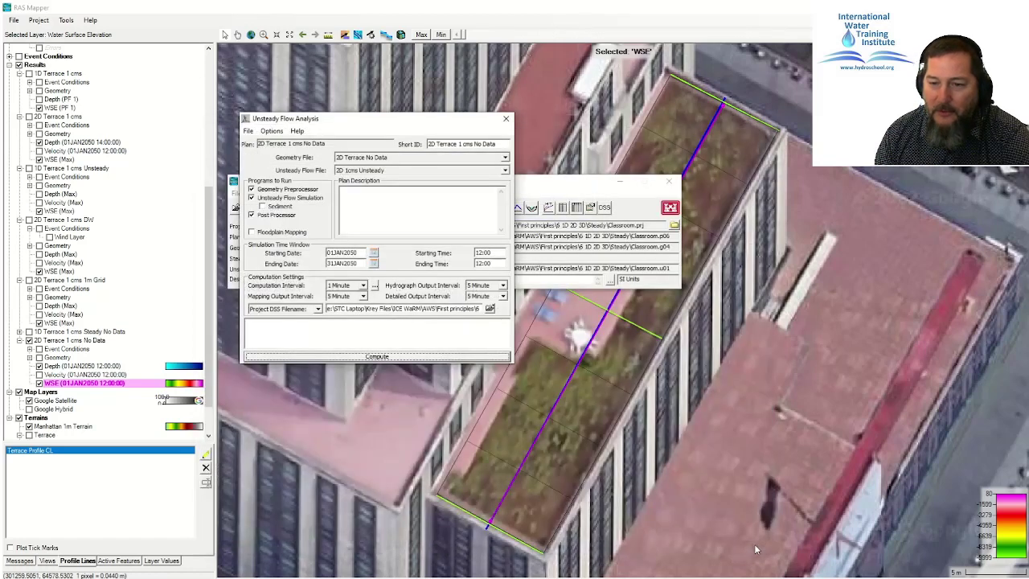
pyautogui.click(504, 121)
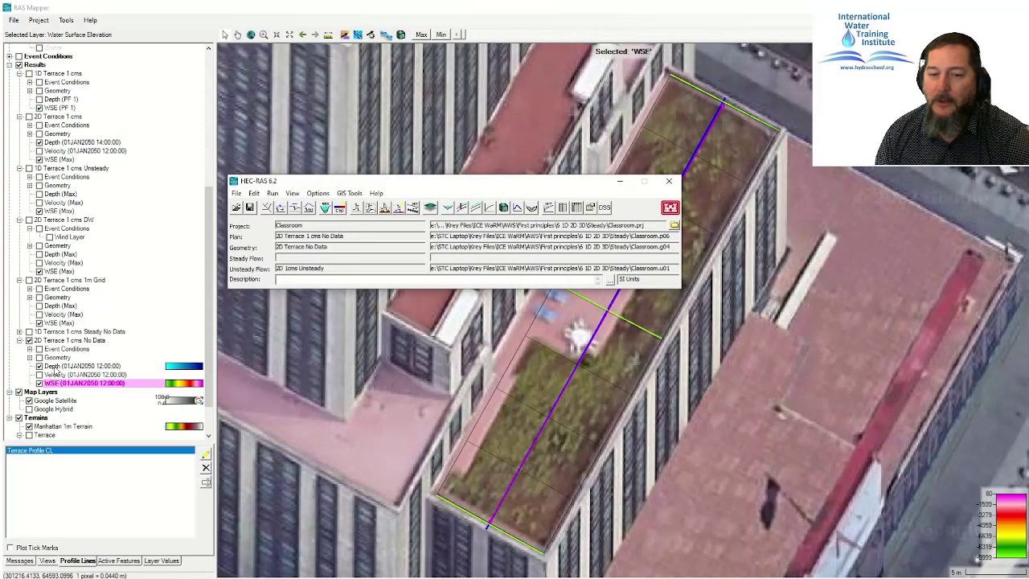
# Step: Show the maximum depth of the recomputed 2D Terrace 1 cms No Data results on the map
pyautogui.click(58, 367)
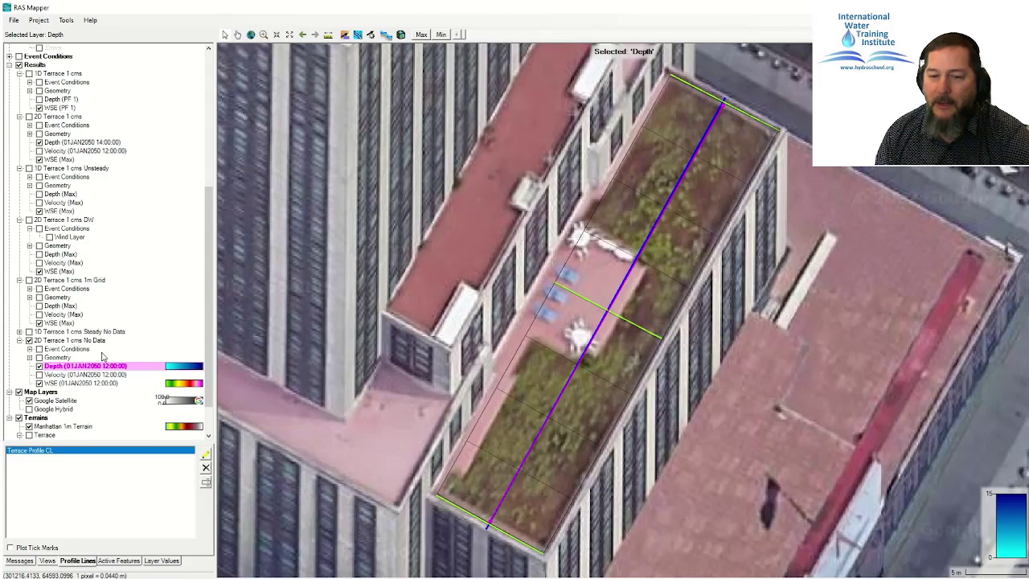
pyautogui.click(106, 382)
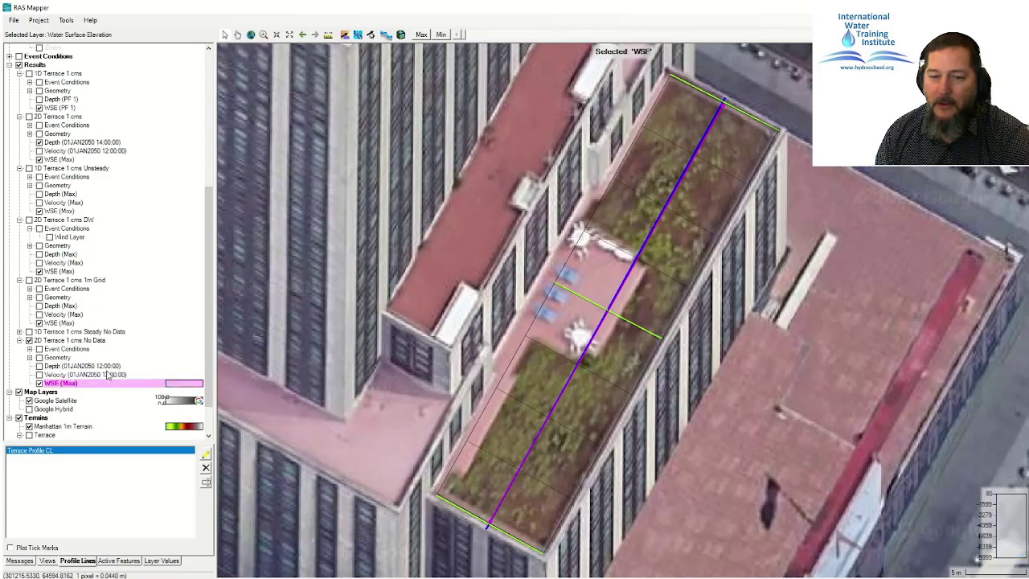
pyautogui.click(45, 367)
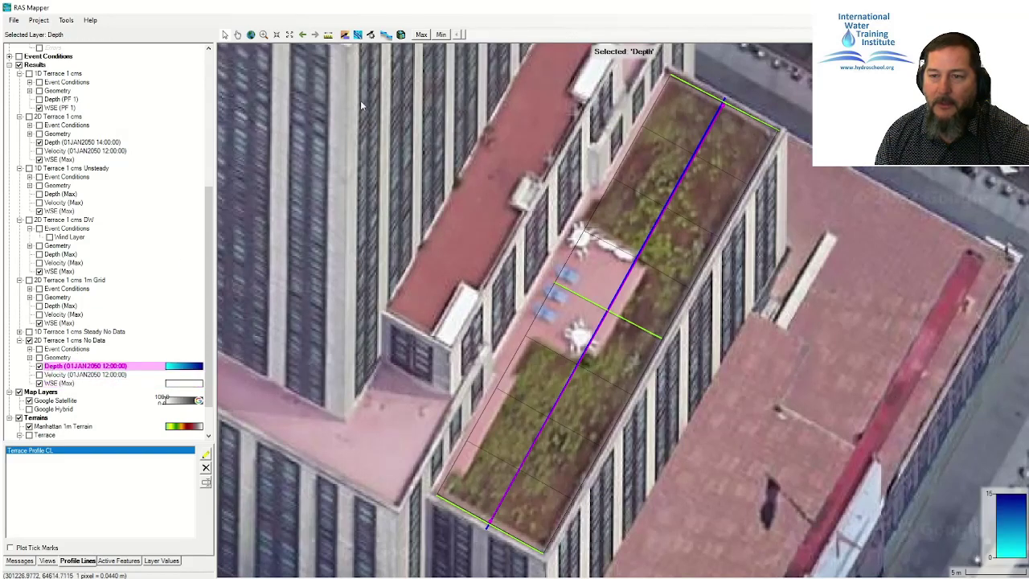
pyautogui.click(422, 34)
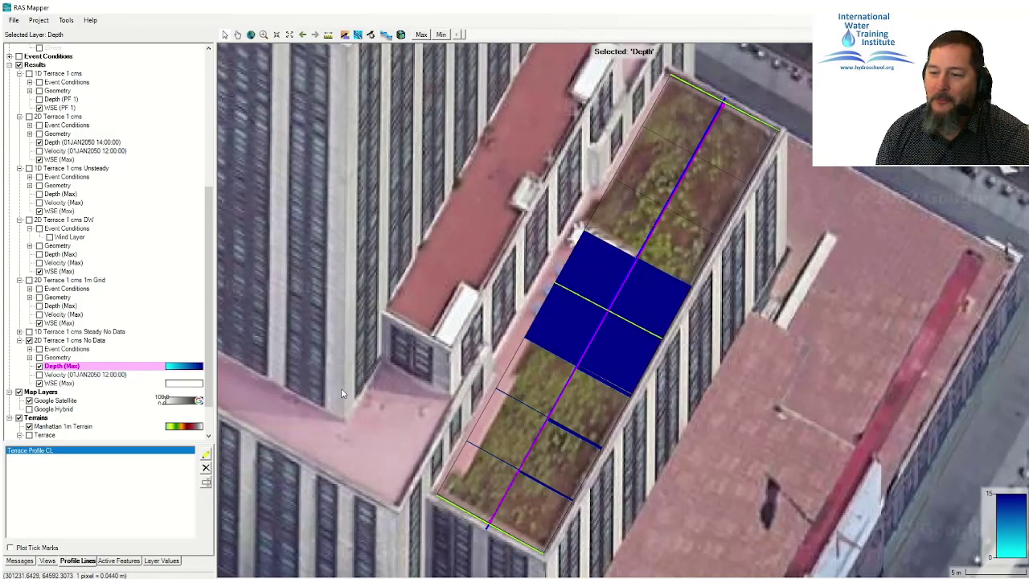
# Step: Plot the recomputed water surface elevation along Terrace Profile CL, close the plot, and hide the 2D Terrace 1 cms No Data results
pyautogui.rightClick(43, 450)
pyautogui.moveTo(72, 460)
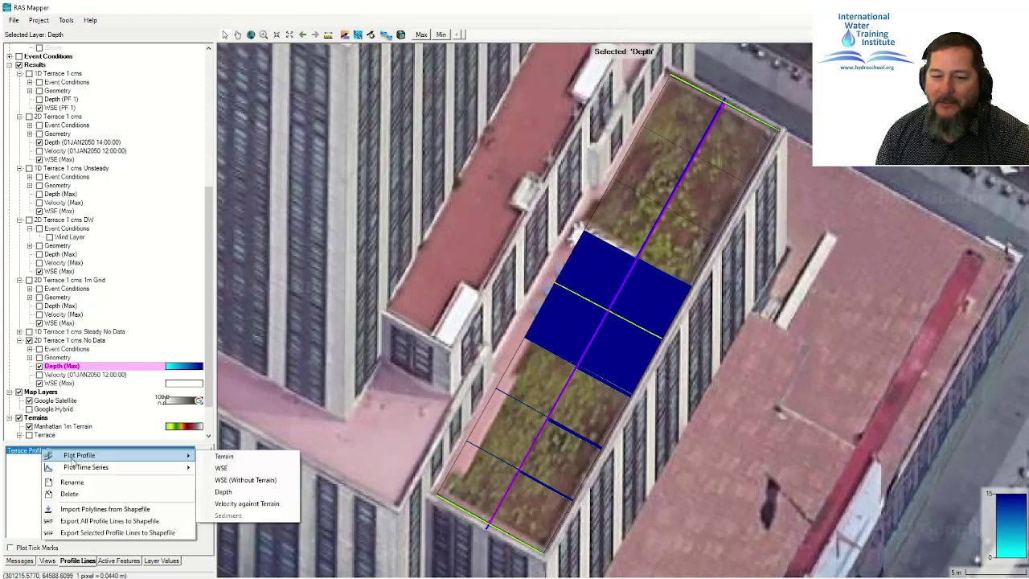
pyautogui.click(234, 467)
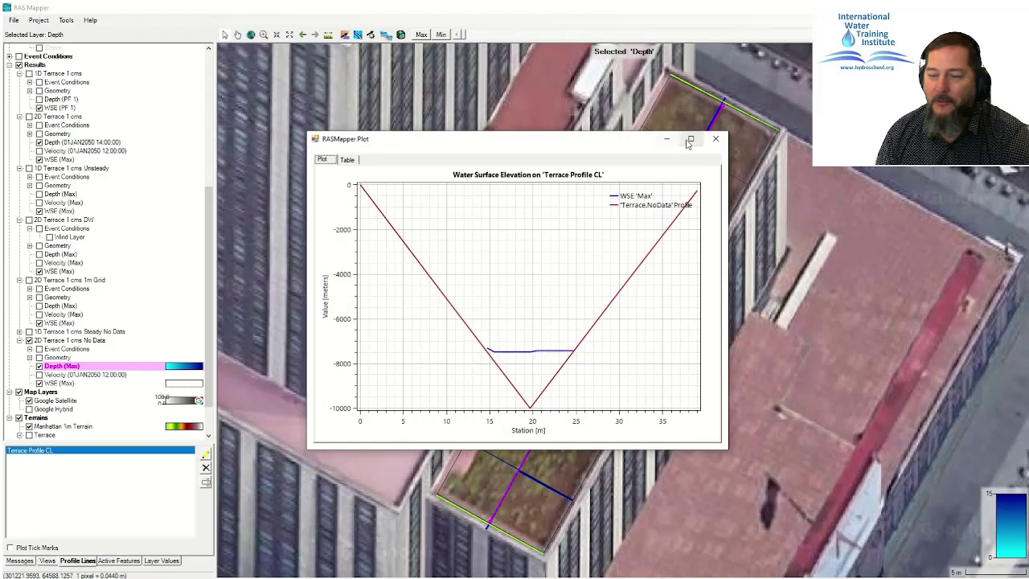
pyautogui.click(713, 142)
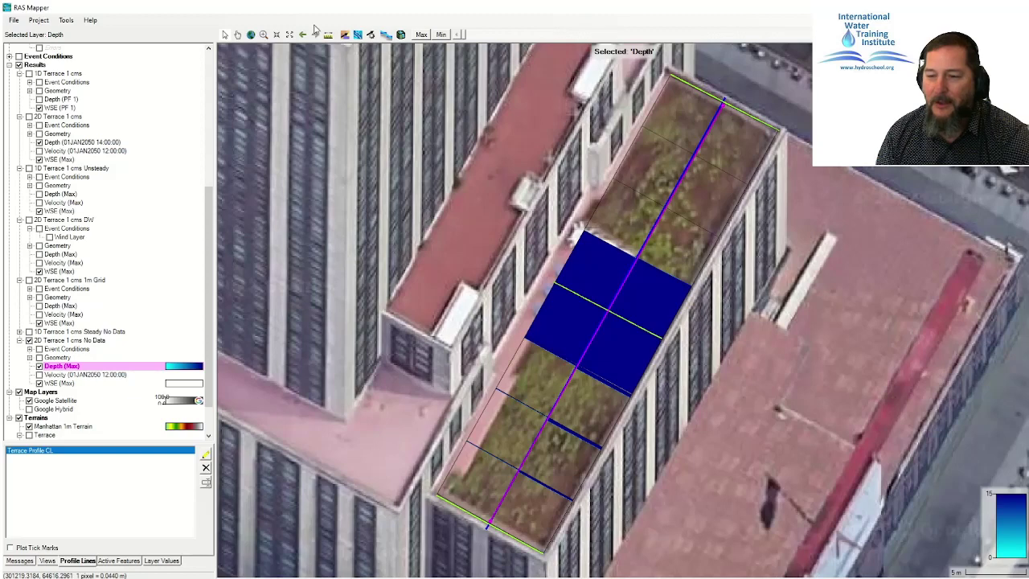
pyautogui.click(29, 341)
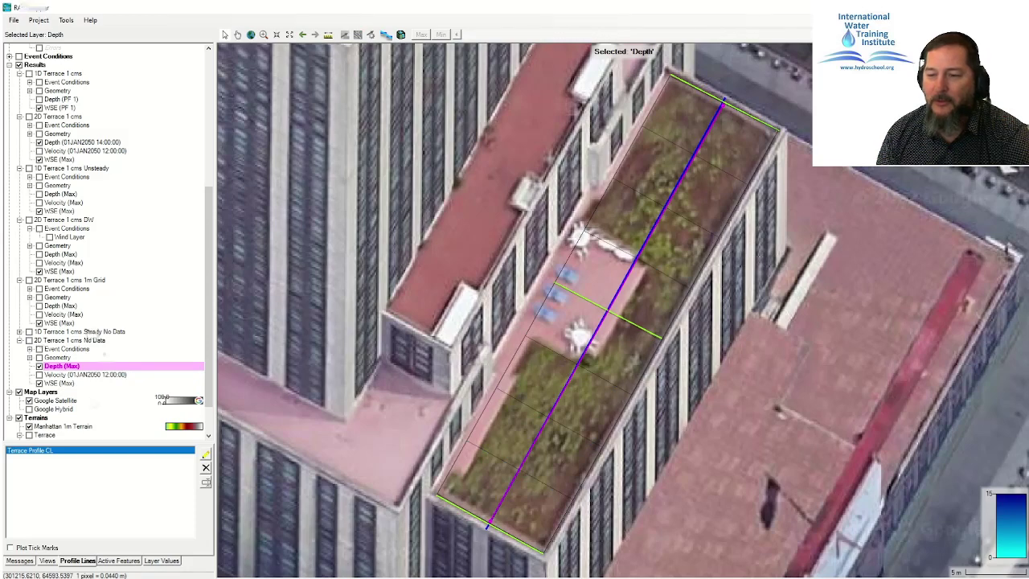
# Step: Open the steady plan 1D Terrace 1 cms Steady No Data, saving the existing plan data first
pyautogui.hotkey('alt', 'Tab')
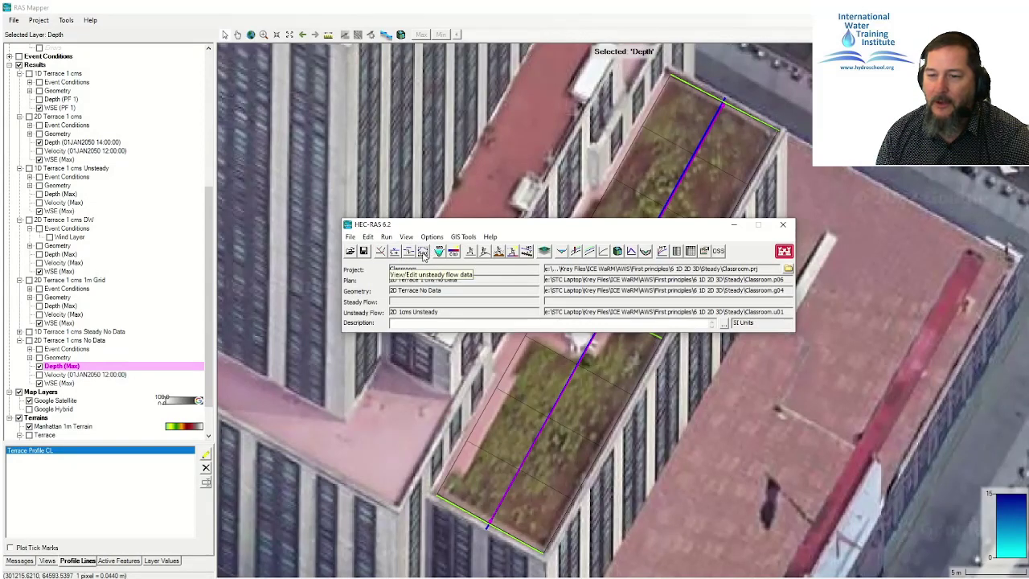
pyautogui.click(472, 254)
pyautogui.click(325, 298)
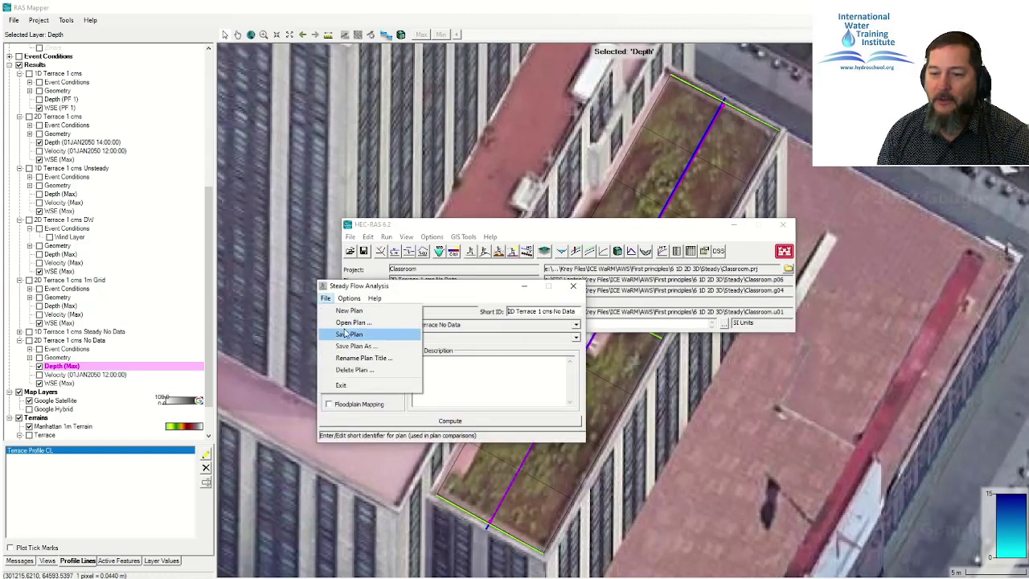
pyautogui.click(346, 323)
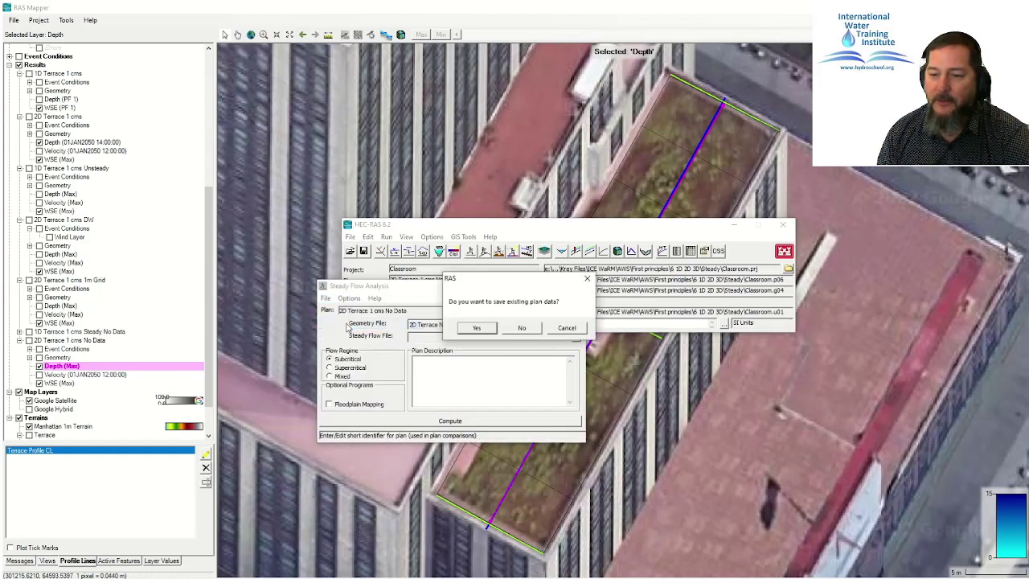
pyautogui.click(489, 329)
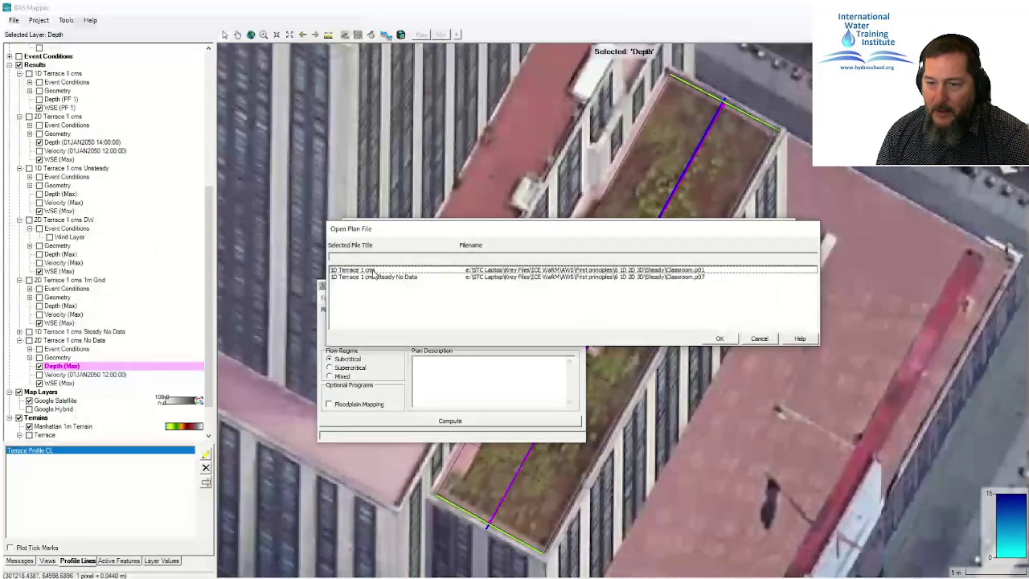
pyautogui.click(372, 277)
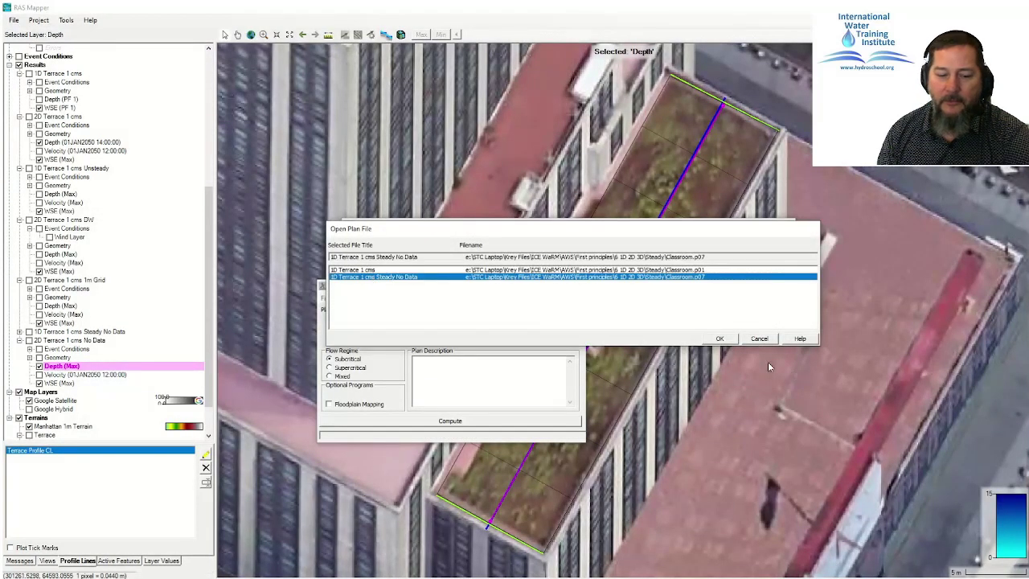
pyautogui.click(726, 340)
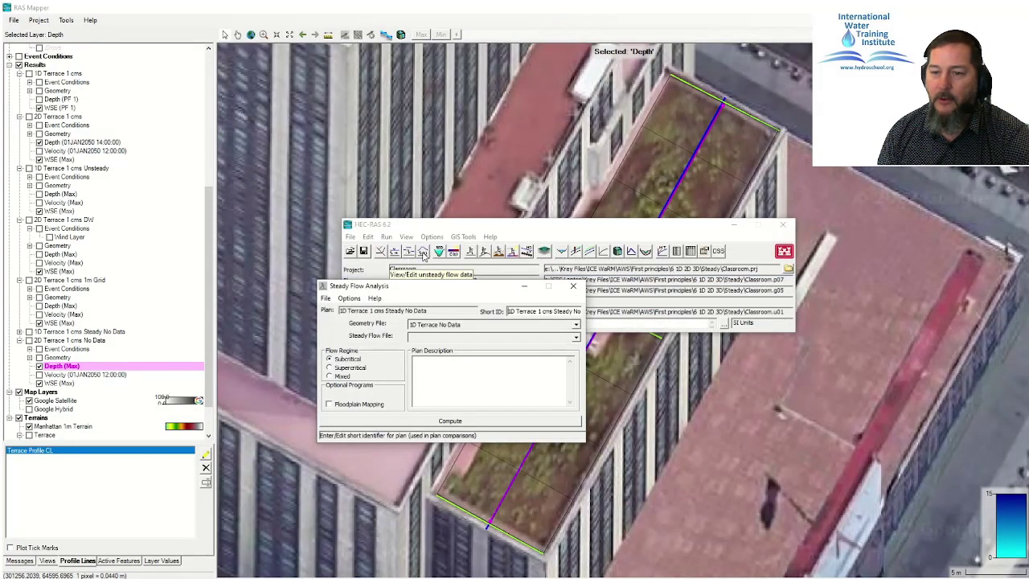
# Step: Set the PF 1 steady flow at Terrace river station 40 to .001 m3/s and apply the data
pyautogui.click(396, 253)
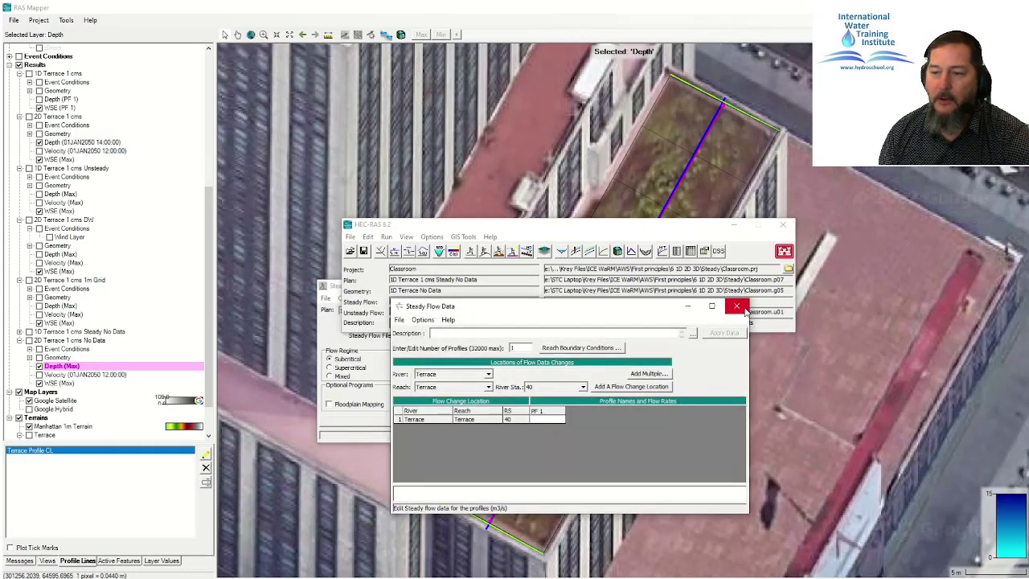
pyautogui.click(547, 419)
pyautogui.write('.001')
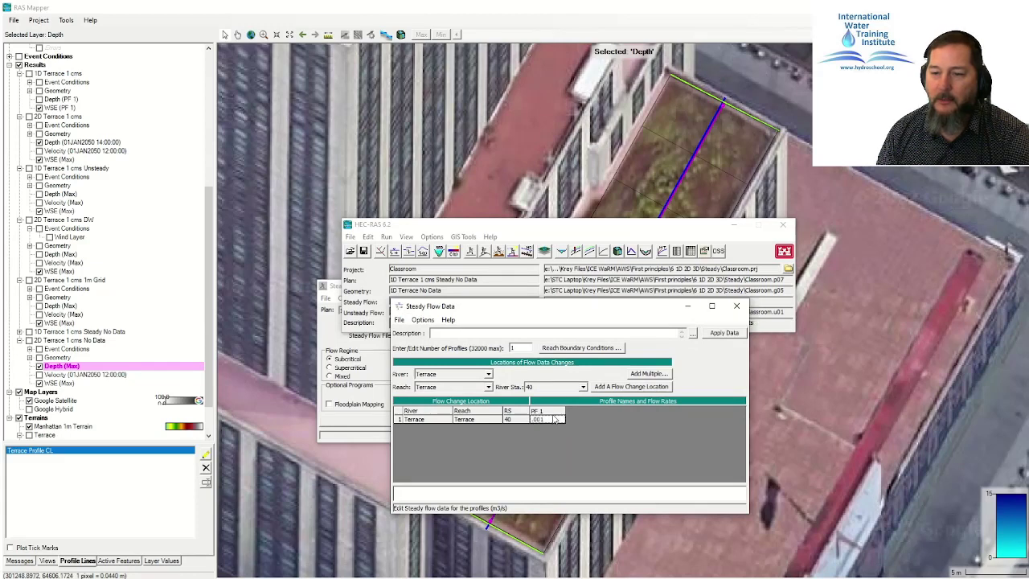
pyautogui.click(710, 336)
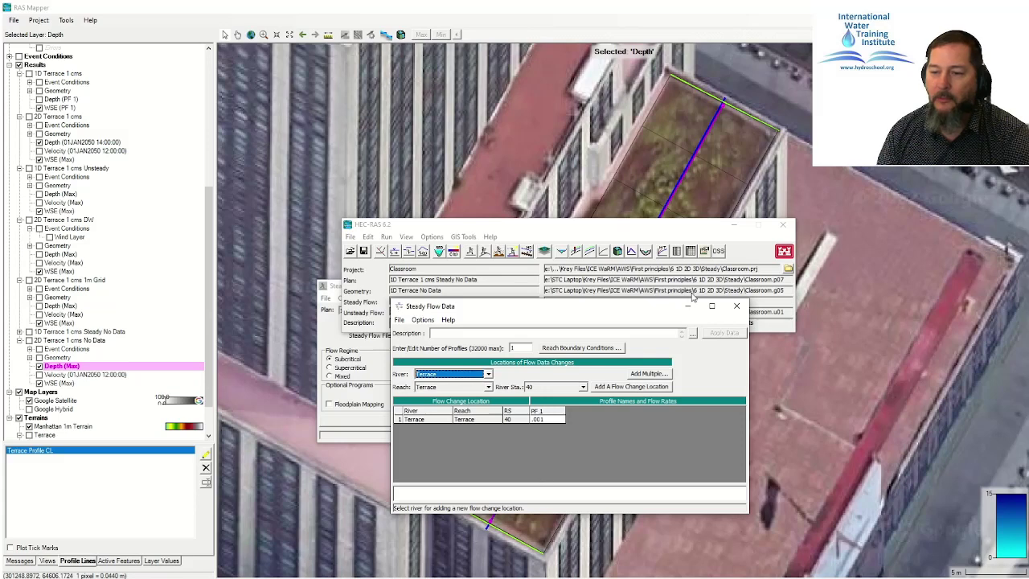
# Step: Save the steady flow data as a new flow file titled "1 lps 0.1% Slope"
pyautogui.click(399, 319)
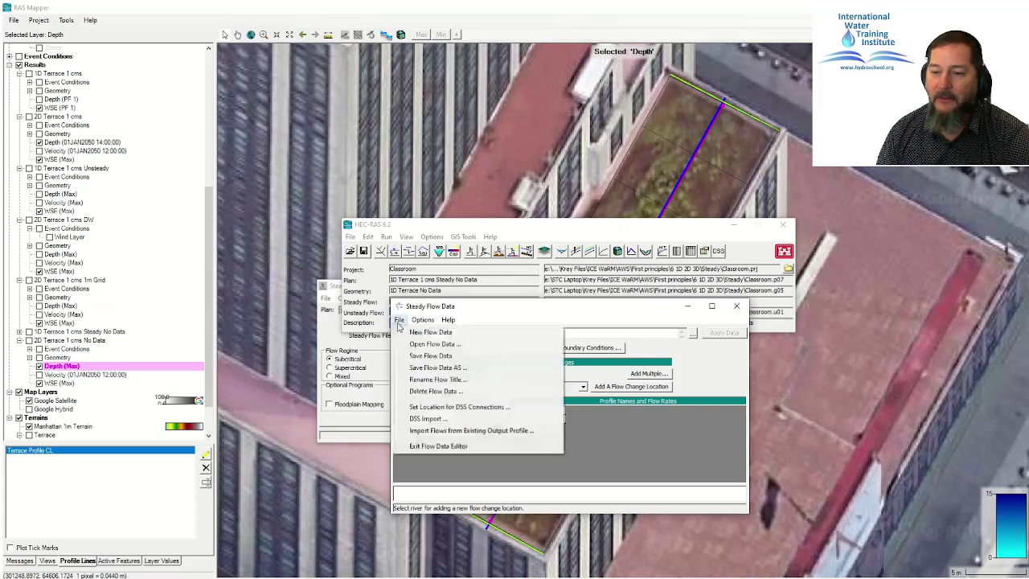
pyautogui.click(415, 367)
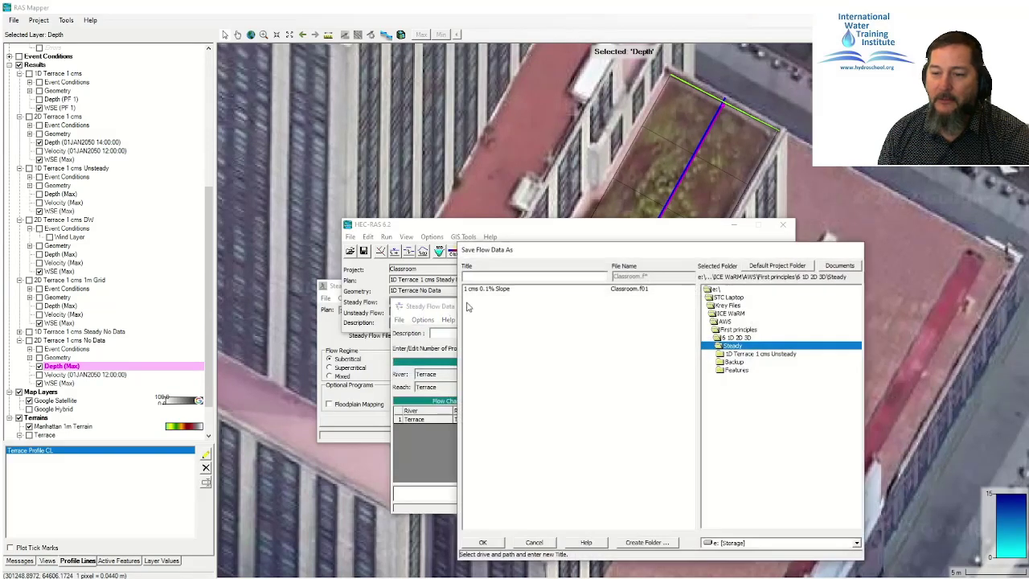
pyautogui.write('1 lps ')
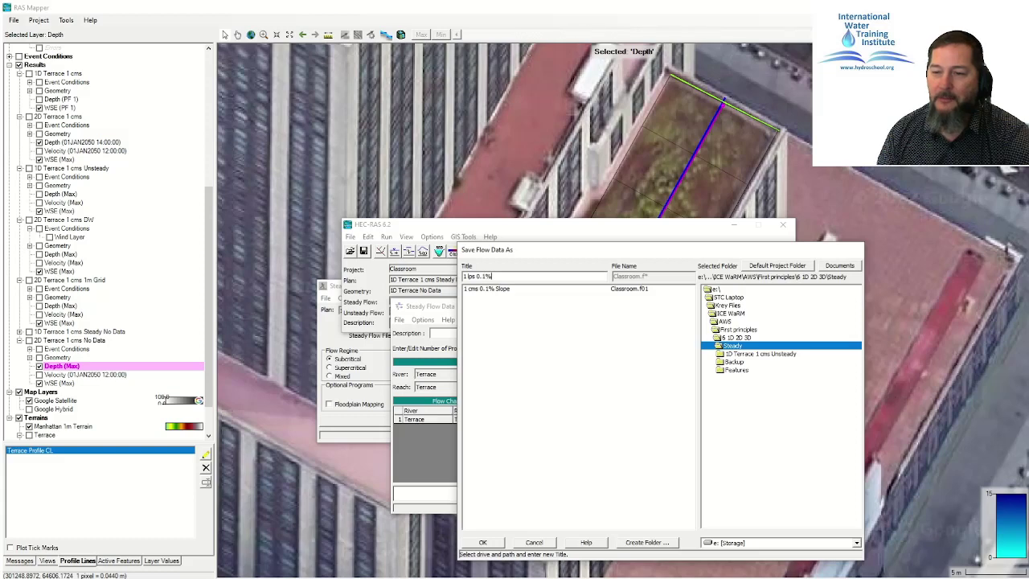
pyautogui.write('0.1% Slop')
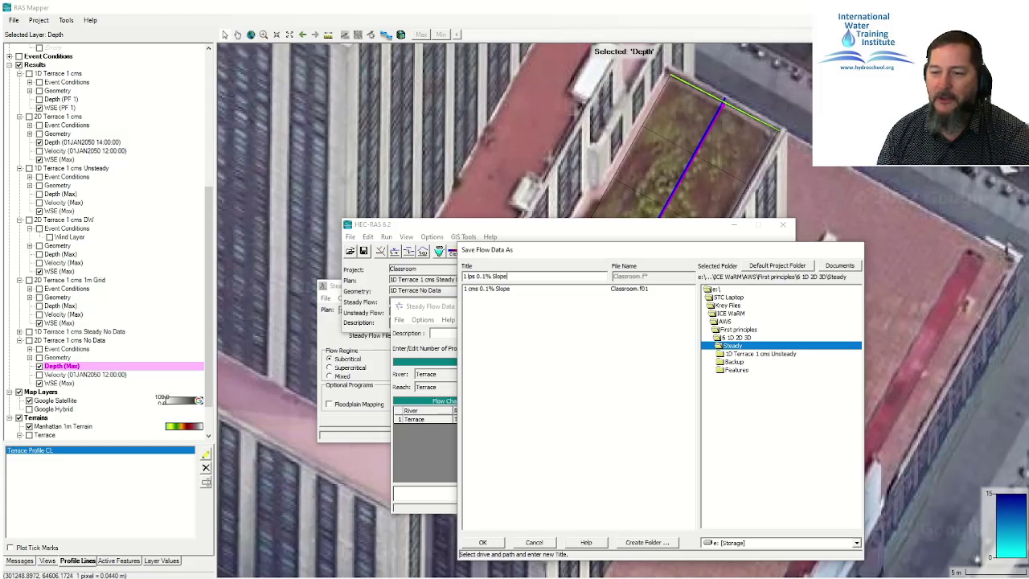
pyautogui.write('e')
pyautogui.press('Return')
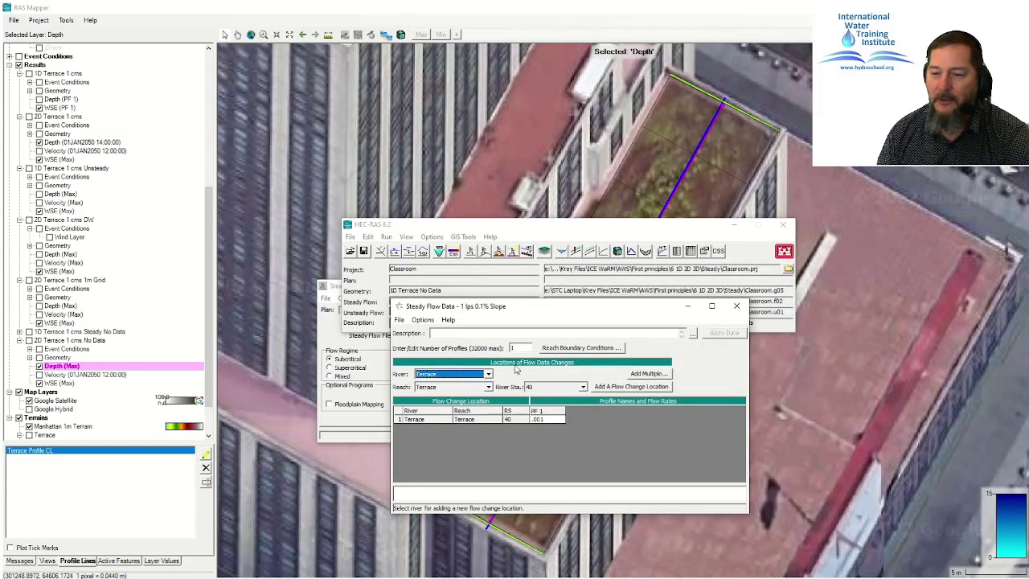
pyautogui.click(398, 319)
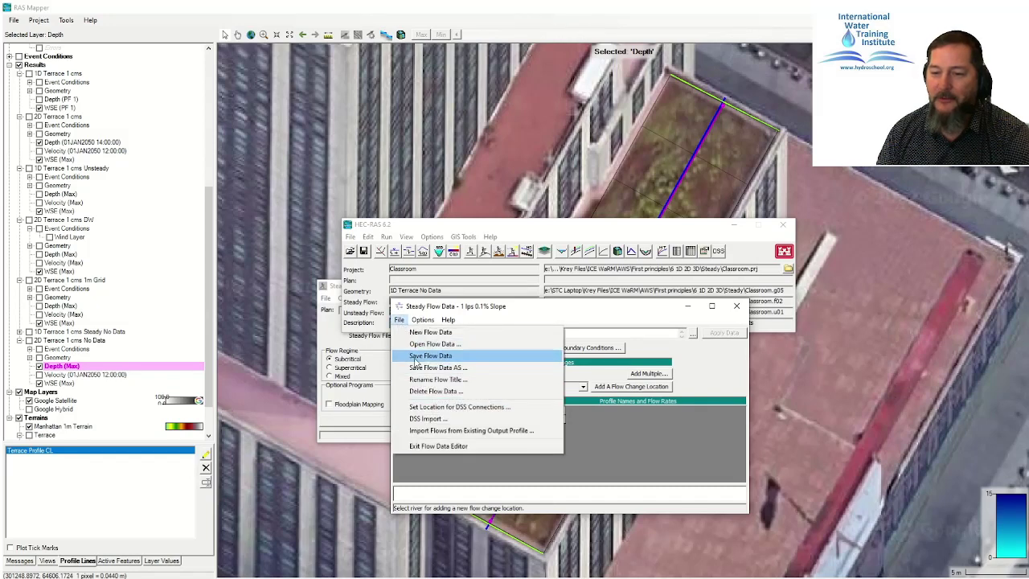
pyautogui.click(420, 357)
# Step: Save the steady flow plan as a new plan titled "1D Terrace 1 lps Steady No Data"
pyautogui.click(381, 363)
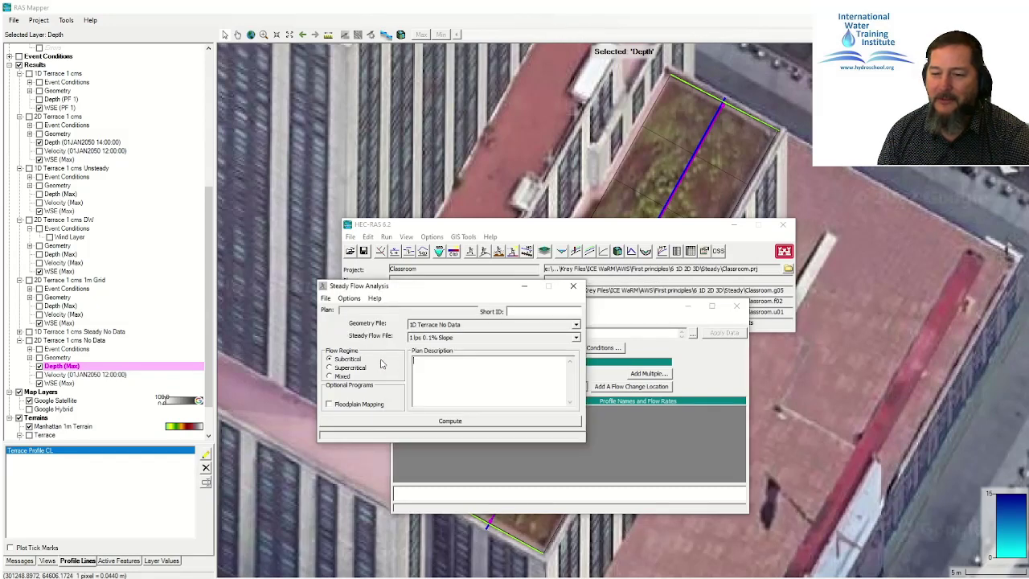
pyautogui.click(325, 299)
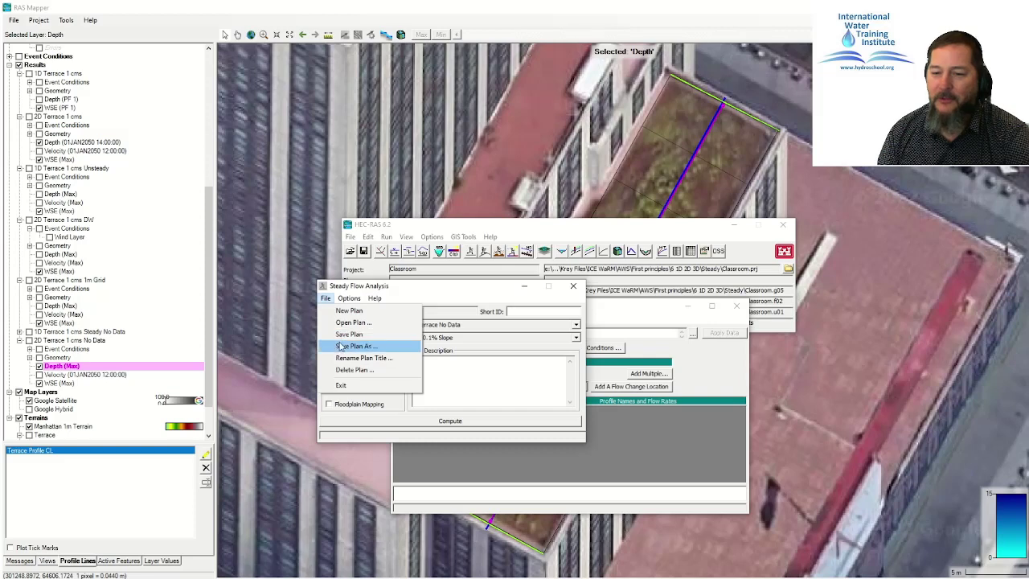
pyautogui.click(354, 346)
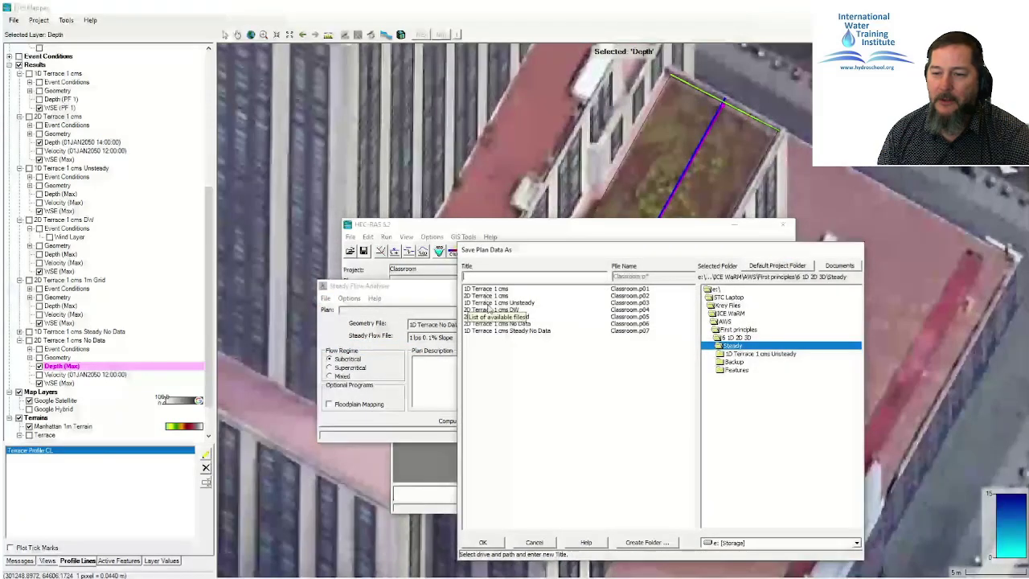
pyautogui.click(493, 324)
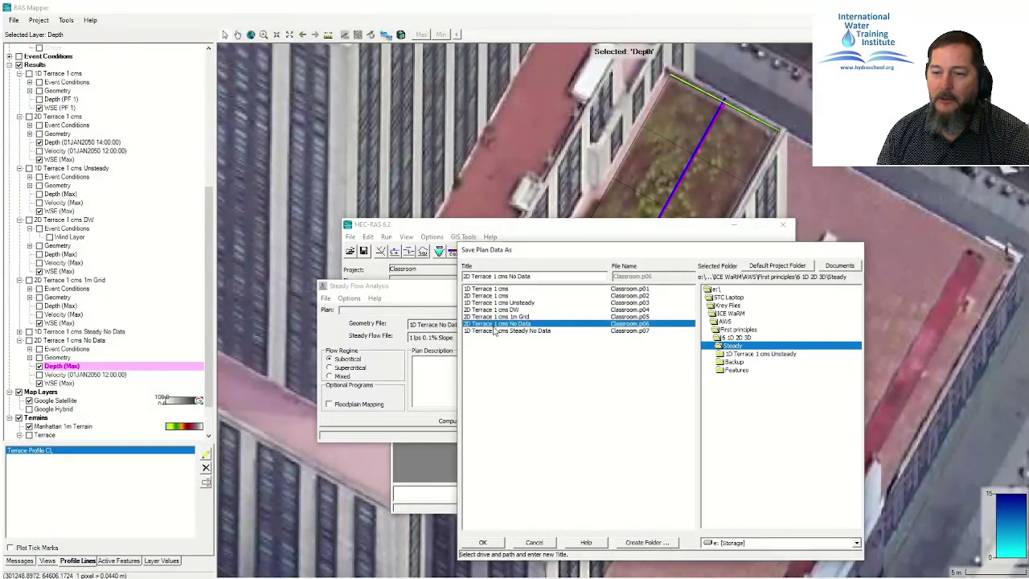
pyautogui.click(496, 331)
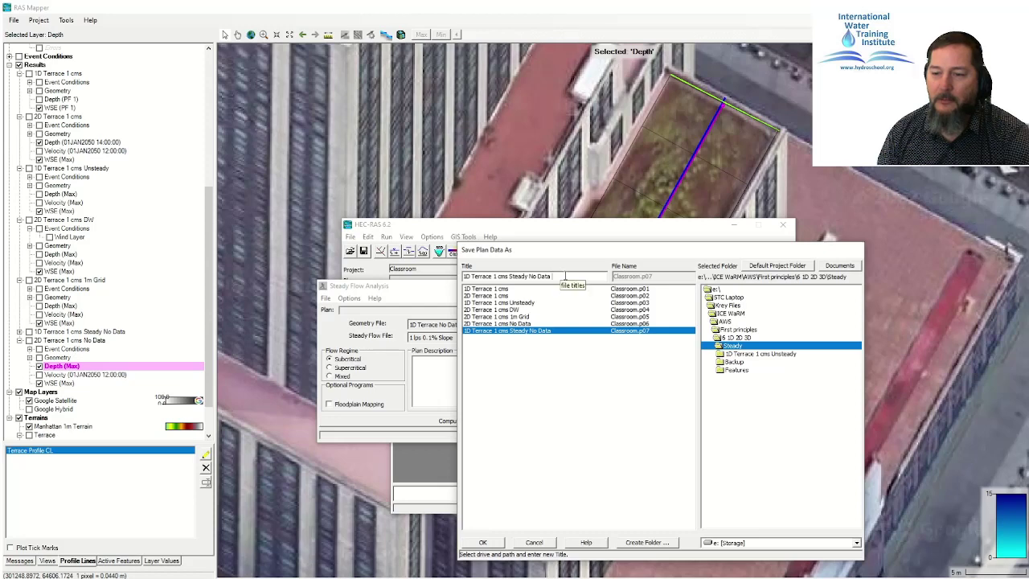
pyautogui.click(498, 276)
pyautogui.press('Delete')
pyautogui.press('Delete')
pyautogui.press('Delete')
pyautogui.write('lps')
pyautogui.hotkey('shift', 'Left')
pyautogui.hotkey('shift', 'Left')
pyautogui.hotkey('shift', 'Left')
pyautogui.hotkey('shift', 'Left')
pyautogui.hotkey('shift', 'Left')
pyautogui.hotkey('shift', 'Left')
pyautogui.hotkey('shift', 'Left')
pyautogui.hotkey('shift', 'Left')
pyautogui.hotkey('shift', 'Left')
pyautogui.hotkey('shift', 'Left')
pyautogui.hotkey('shift', 'Left')
pyautogui.hotkey('shift', 'Left')
pyautogui.hotkey('shift', 'Left')
pyautogui.hotkey('shift', 'Left')
pyautogui.hotkey('shift', 'Left')
pyautogui.hotkey('shift', 'Left')
pyautogui.hotkey('shift', 'Left')
pyautogui.hotkey('shift', 'Left')
pyautogui.hotkey('shift', 'Left')
pyautogui.hotkey('shift', 'Left')
pyautogui.press('Return')
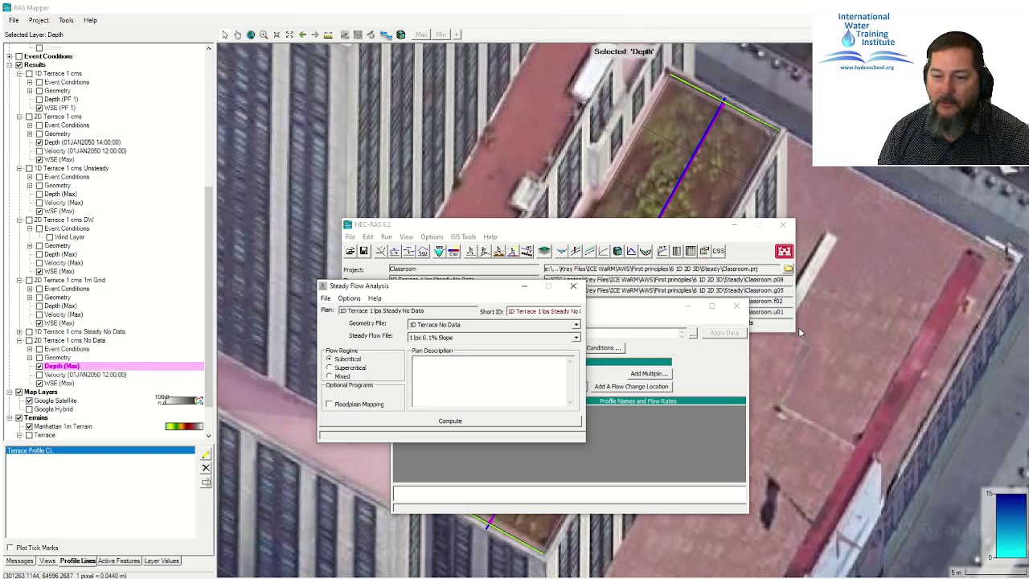
# Step: Compute the 1D Terrace 1 lps Steady No Data plan and open its water surface profile plot
pyautogui.click(449, 420)
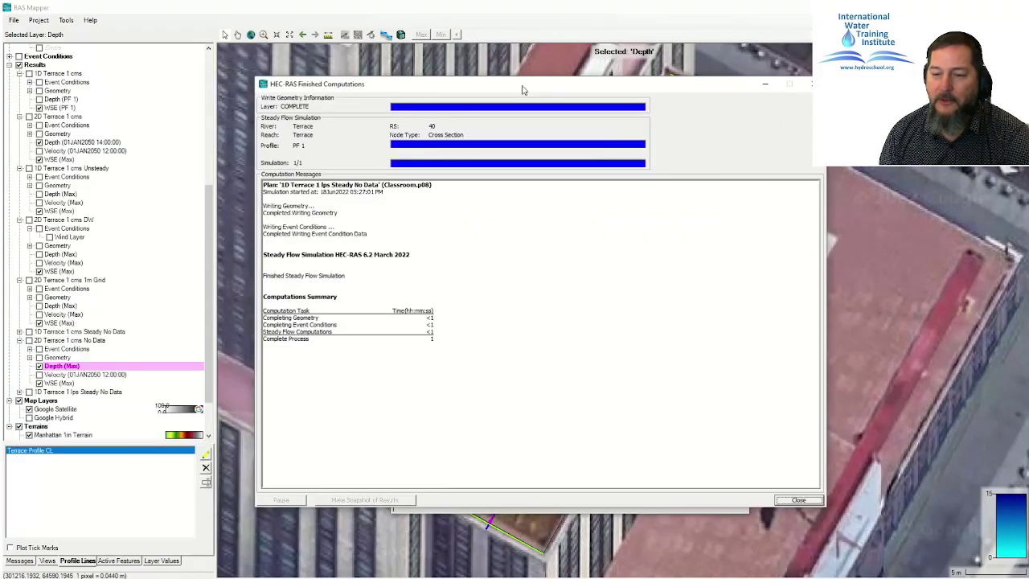
pyautogui.click(794, 500)
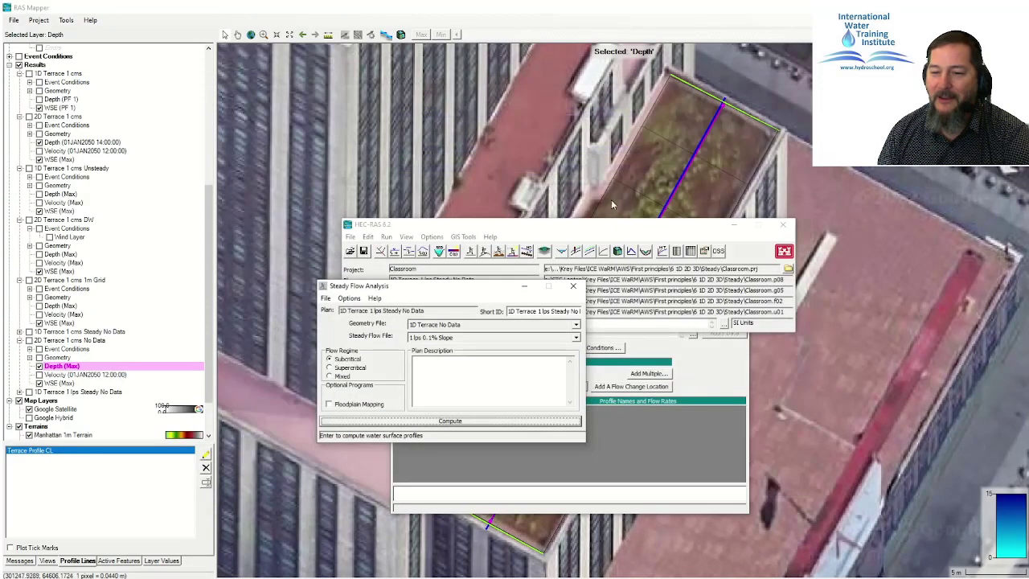
pyautogui.click(576, 252)
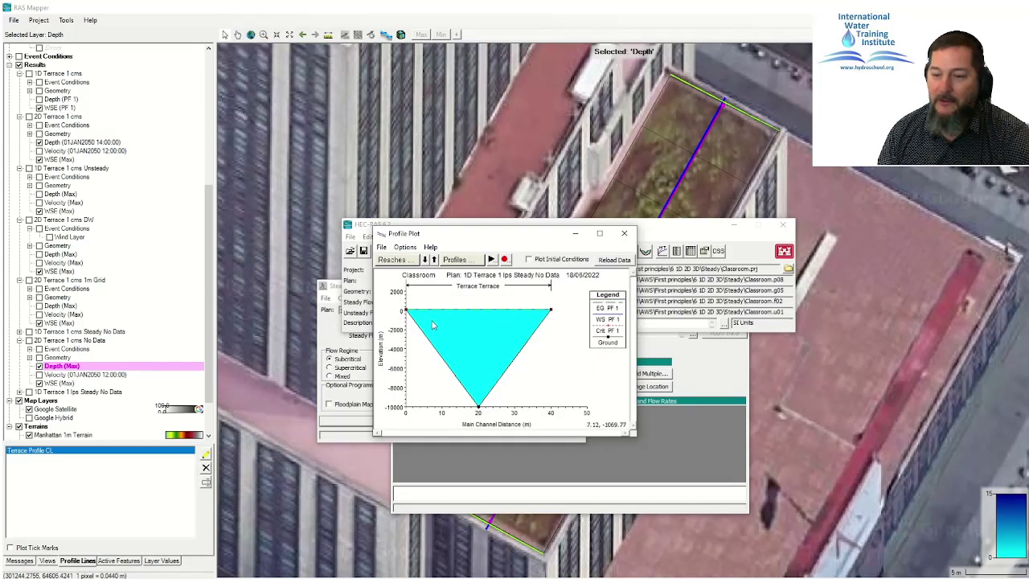
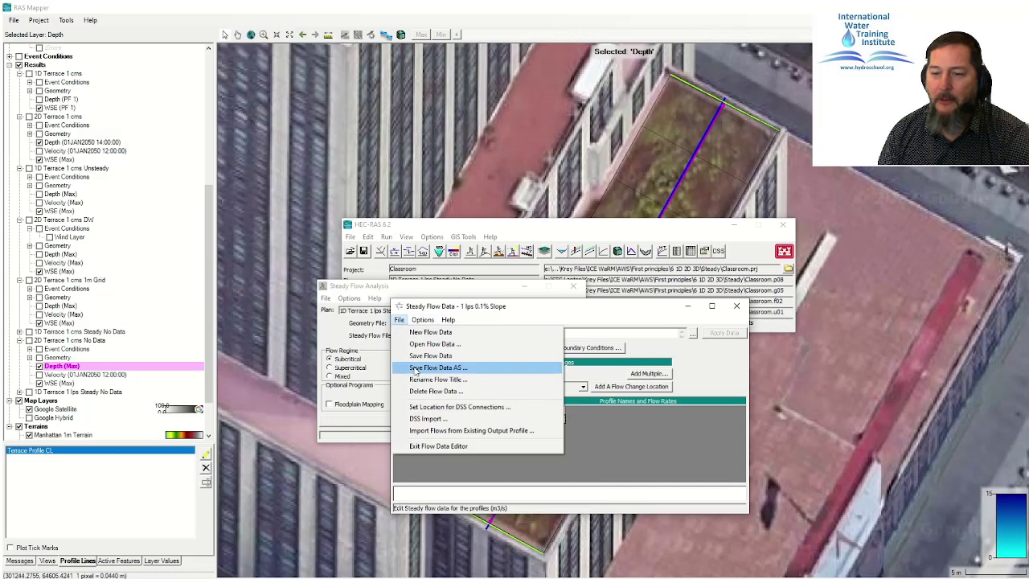
# Step: Save the steady flow data as a new flow file titled "1 ccps 0.1% Slope"
pyautogui.click(415, 368)
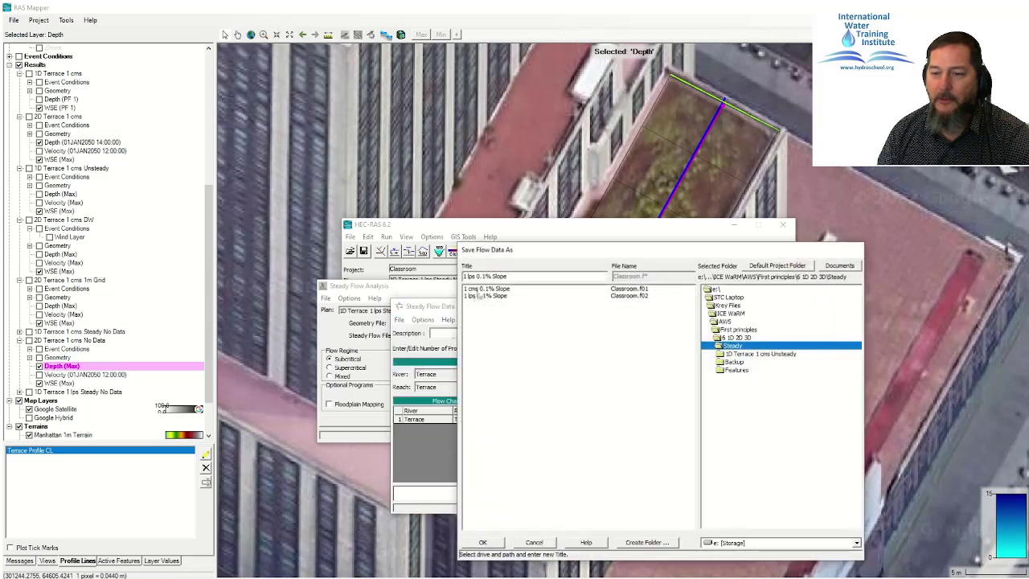
pyautogui.doubleClick(476, 275)
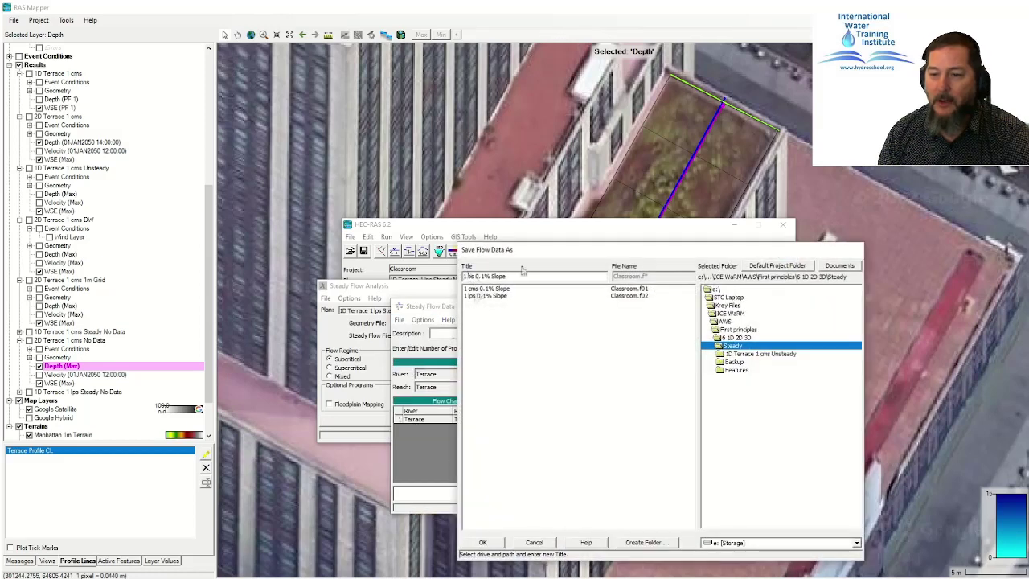
pyautogui.write('ccs')
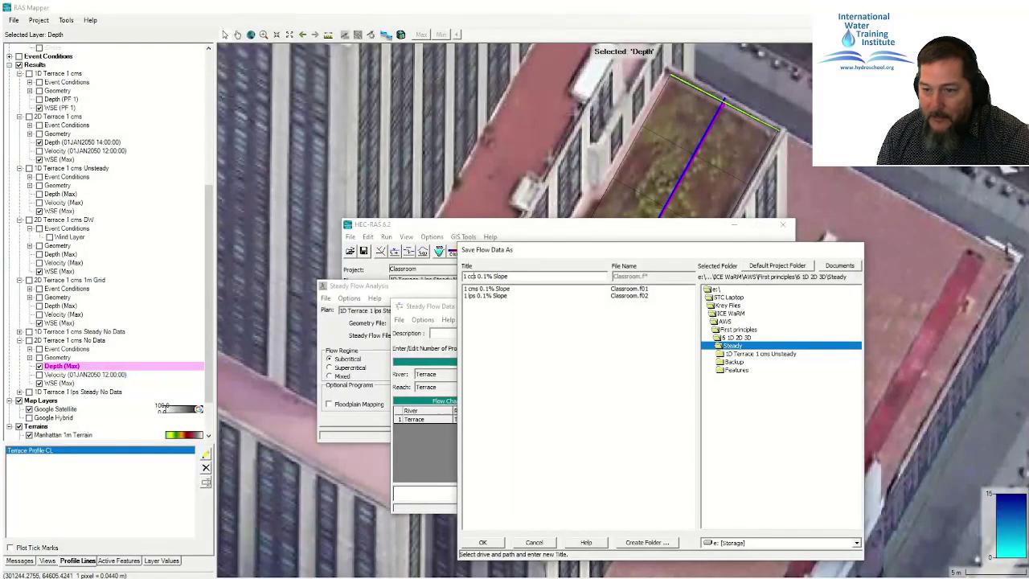
pyautogui.write('p')
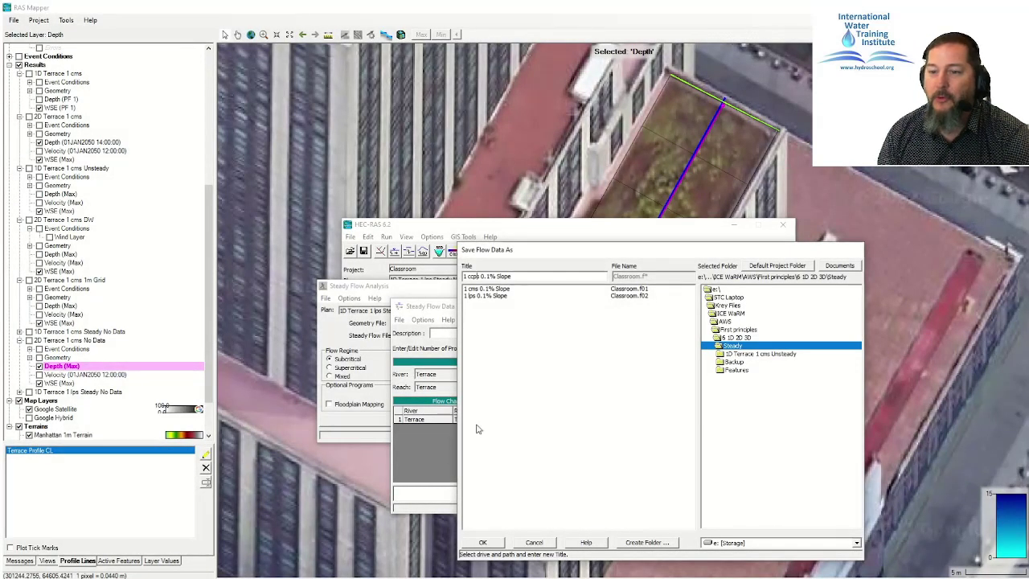
pyautogui.click(482, 542)
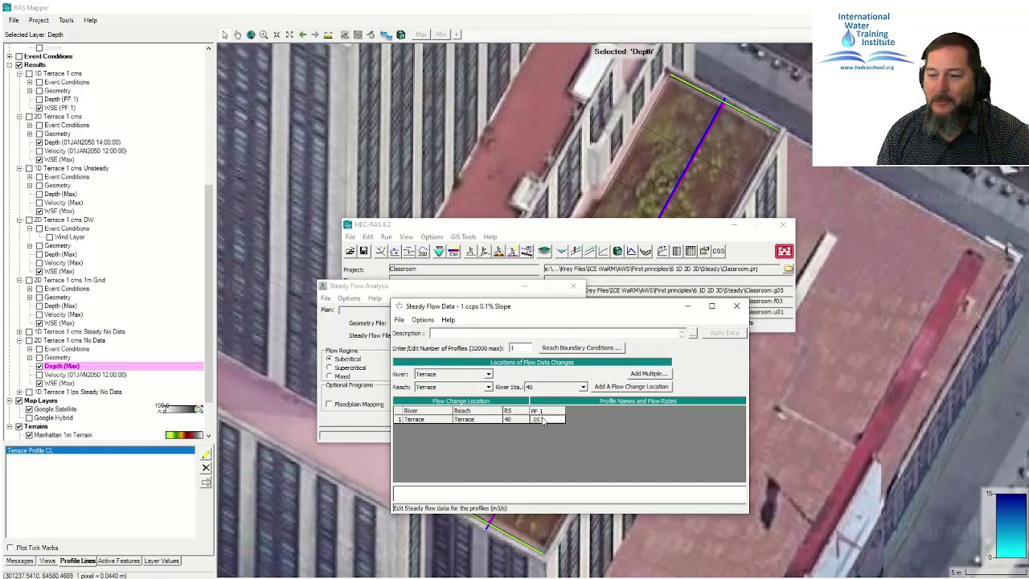
# Step: Set the PF 1 flow at Terrace river station 40 to .000001 m3/s, then apply and save the flow data
pyautogui.press('Delete')
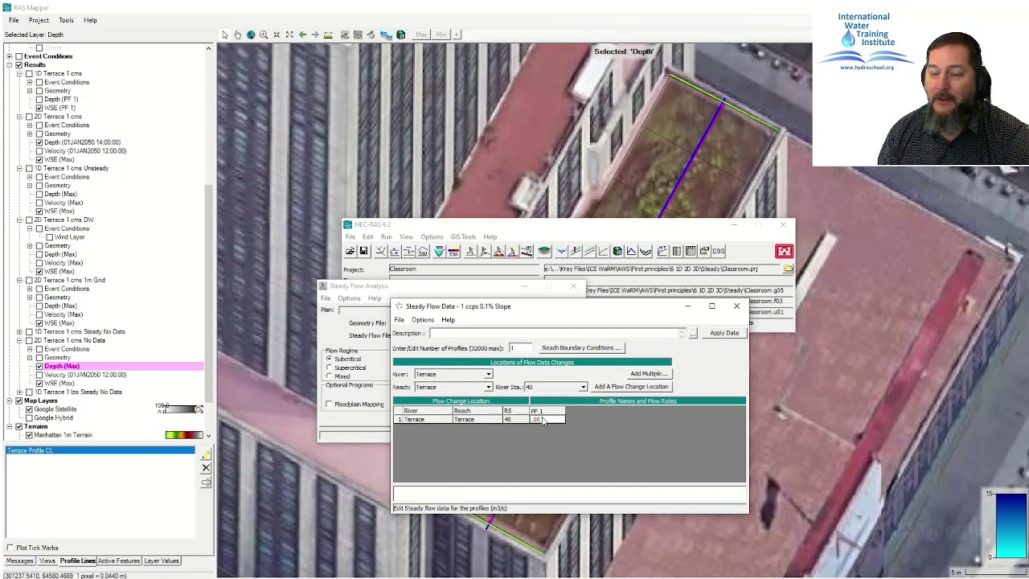
pyautogui.write('.000001')
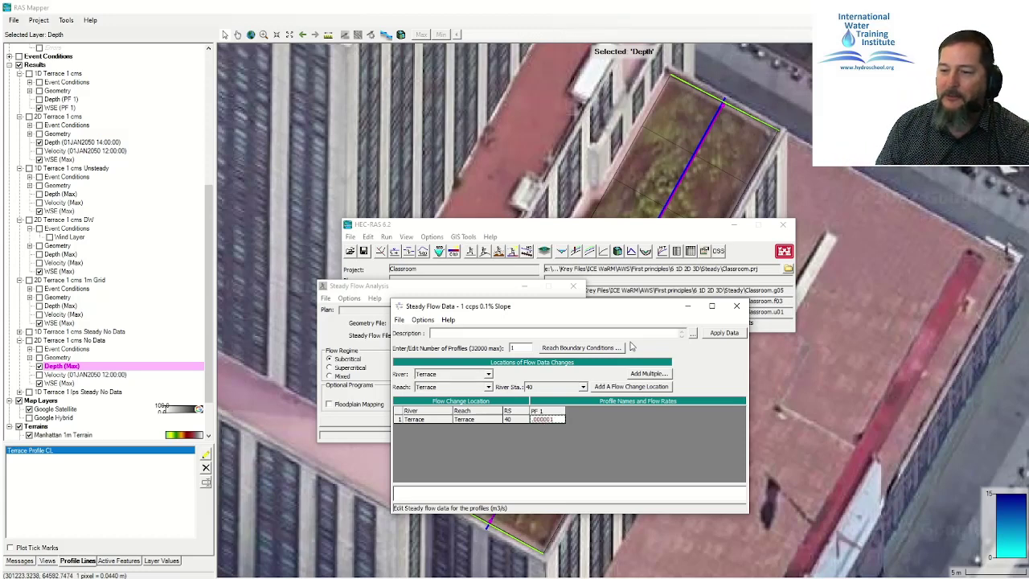
pyautogui.click(713, 335)
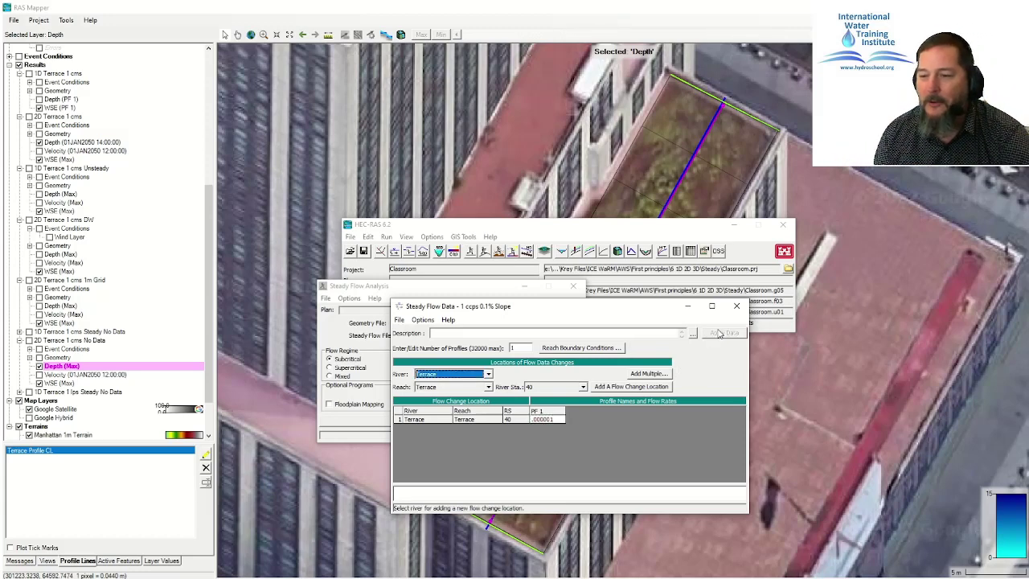
pyautogui.click(402, 320)
pyautogui.click(404, 355)
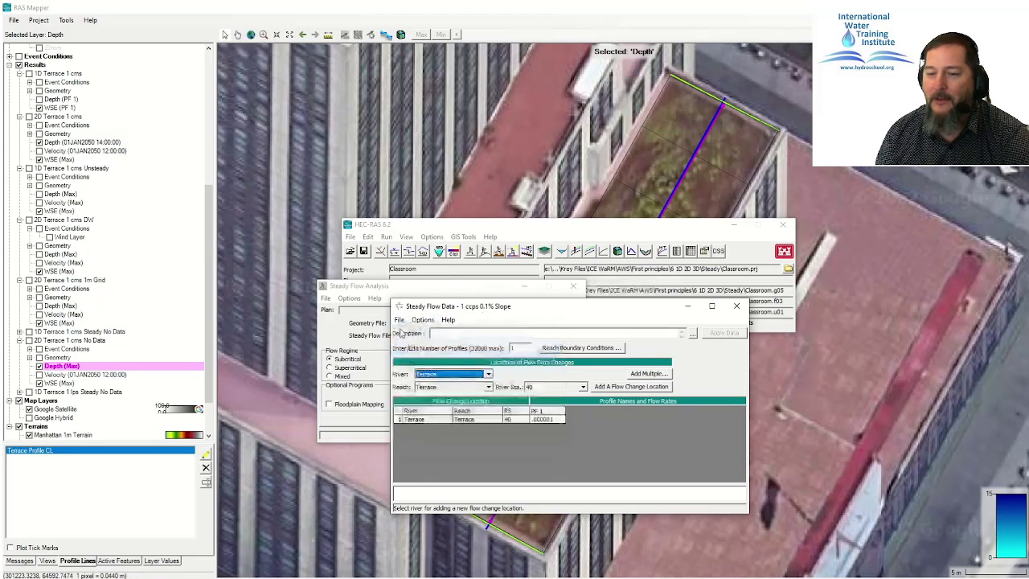
# Step: Save the steady flow plan as a new plan titled "1D Terrace 1 ccps Steady No Data"
pyautogui.click(326, 298)
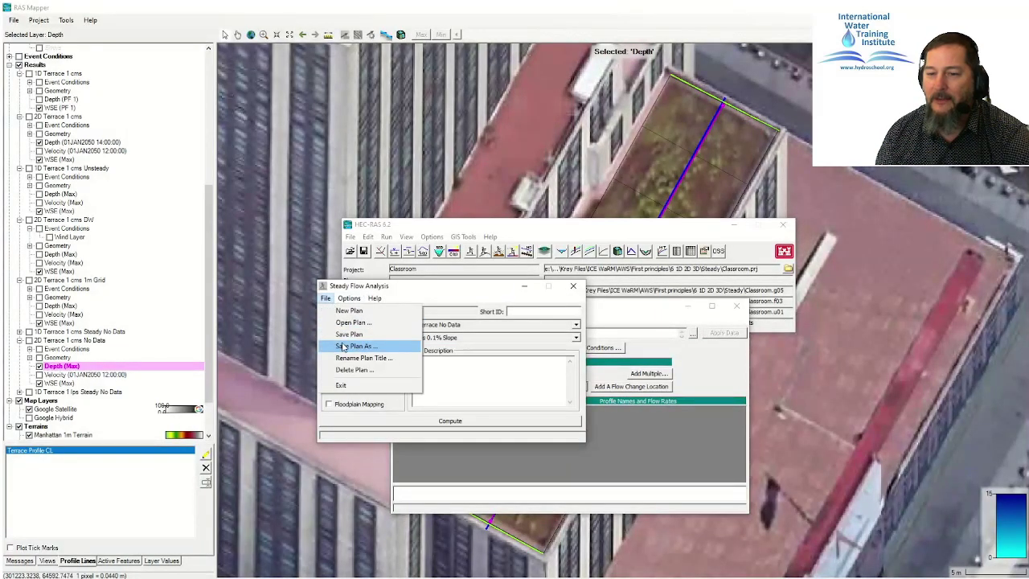
pyautogui.click(345, 345)
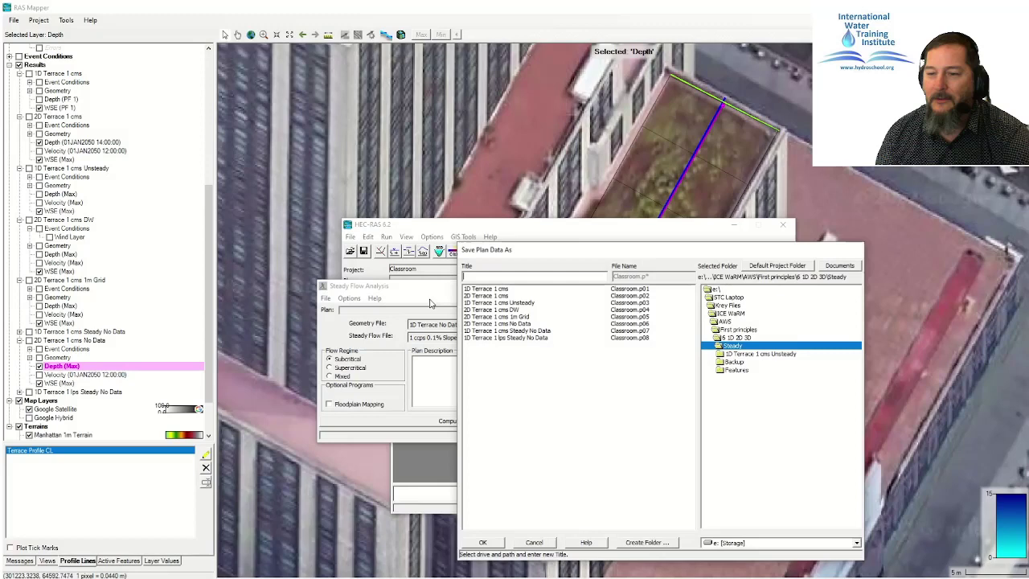
pyautogui.click(507, 337)
pyautogui.click(495, 275)
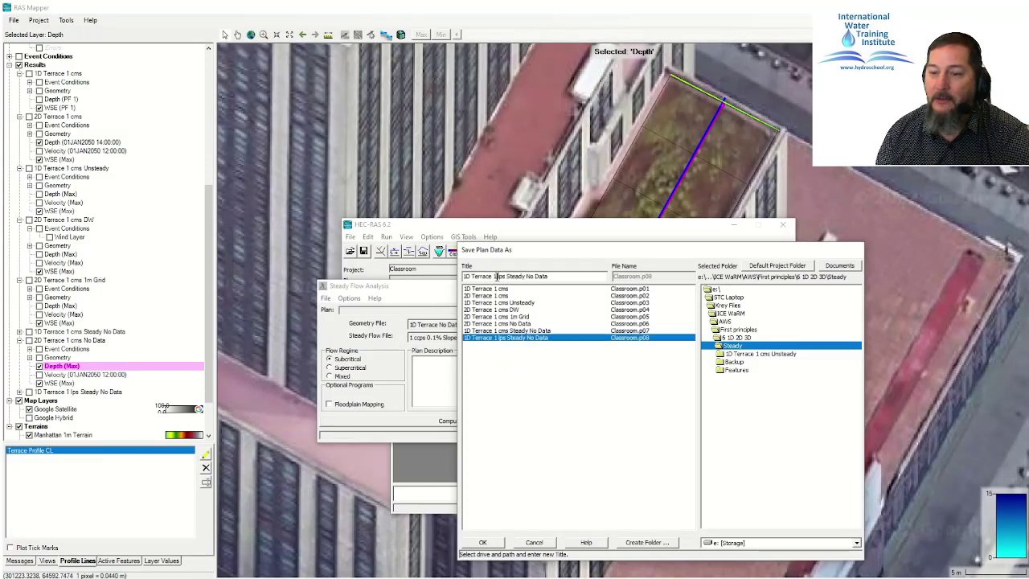
pyautogui.press('BackSpace')
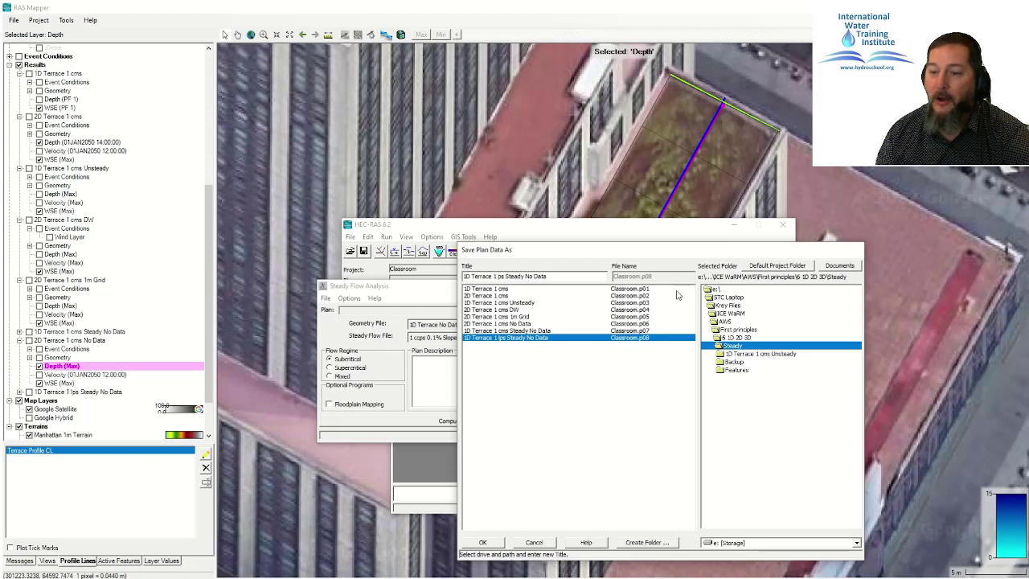
pyautogui.write('cc')
pyautogui.press('End')
pyautogui.hotkey('ctrl', 'shift', 'Left')
pyautogui.hotkey('ctrl', 'shift', 'Left')
pyautogui.hotkey('ctrl', 'shift', 'Left')
pyautogui.hotkey('ctrl', 'shift', 'Left')
pyautogui.hotkey('ctrl', 'shift', 'Left')
pyautogui.hotkey('ctrl', 'shift', 'Left')
pyautogui.hotkey('ctrl', 'shift', 'Left')
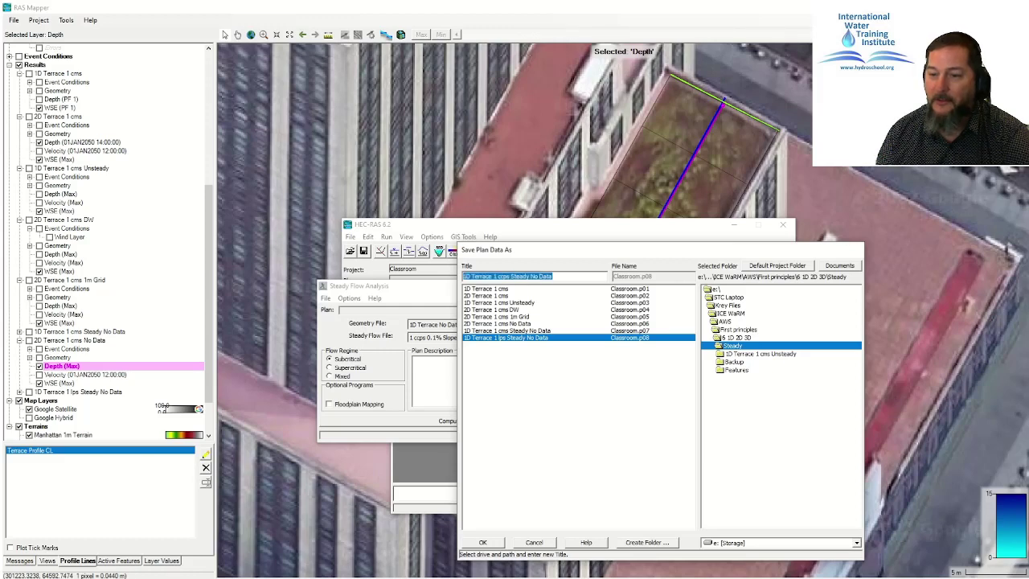
pyautogui.press('Return')
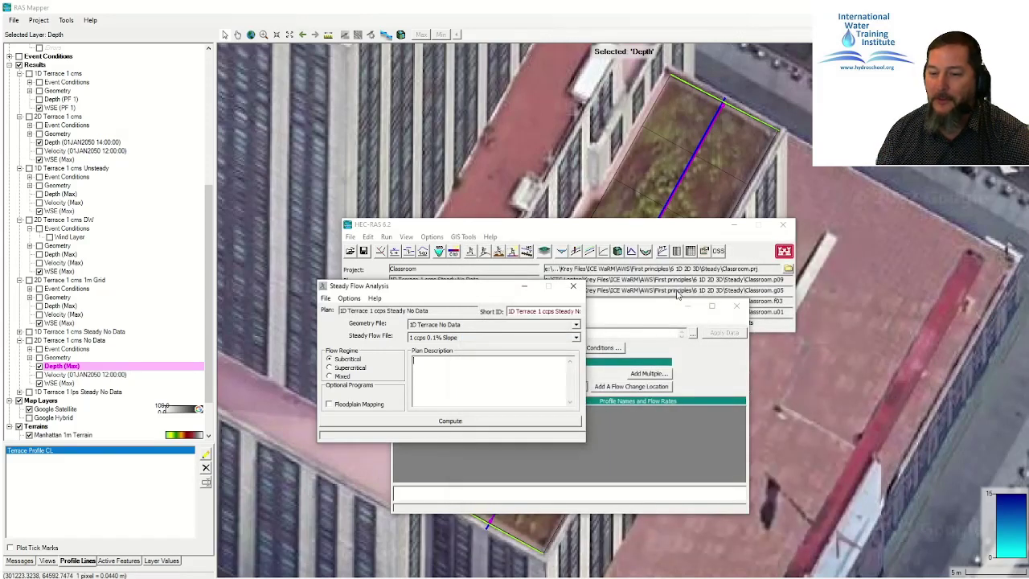
# Step: Compute the 1D Terrace 1 ccps Steady No Data plan and open its water surface profile plot
pyautogui.click(430, 423)
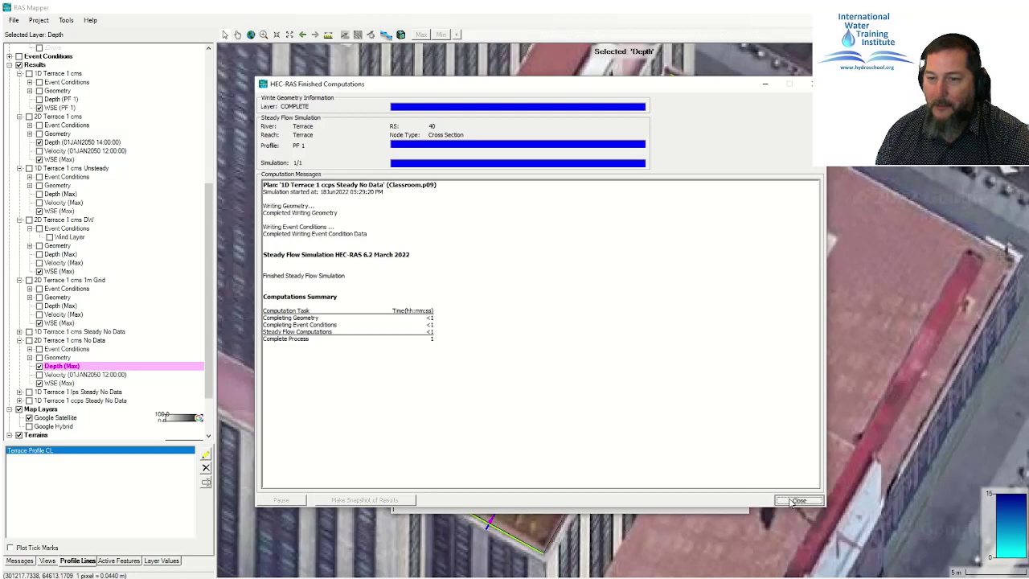
pyautogui.click(794, 499)
pyautogui.click(576, 251)
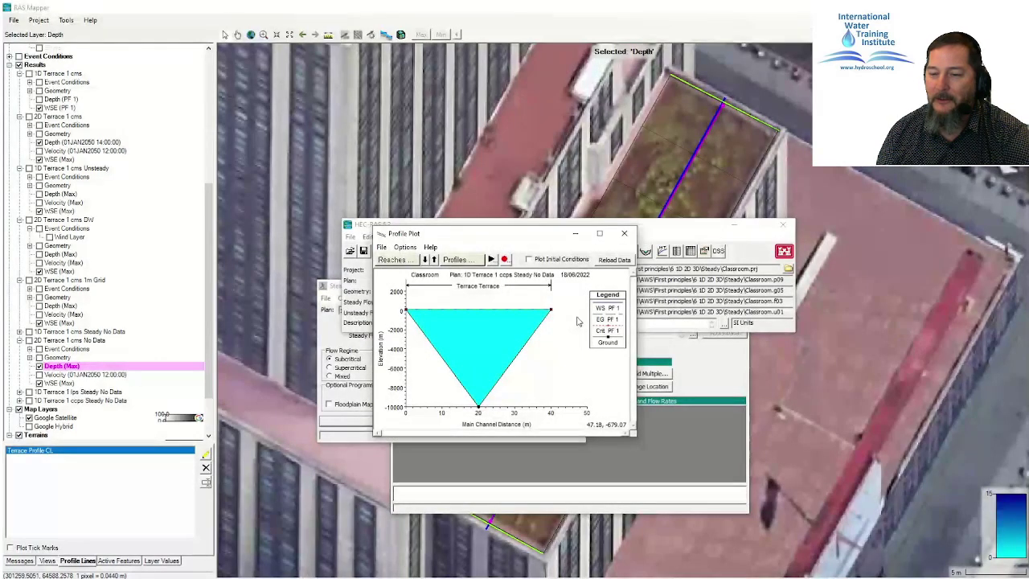
# Step: Close the profile plot and the Steady Flow Analysis window
pyautogui.click(624, 233)
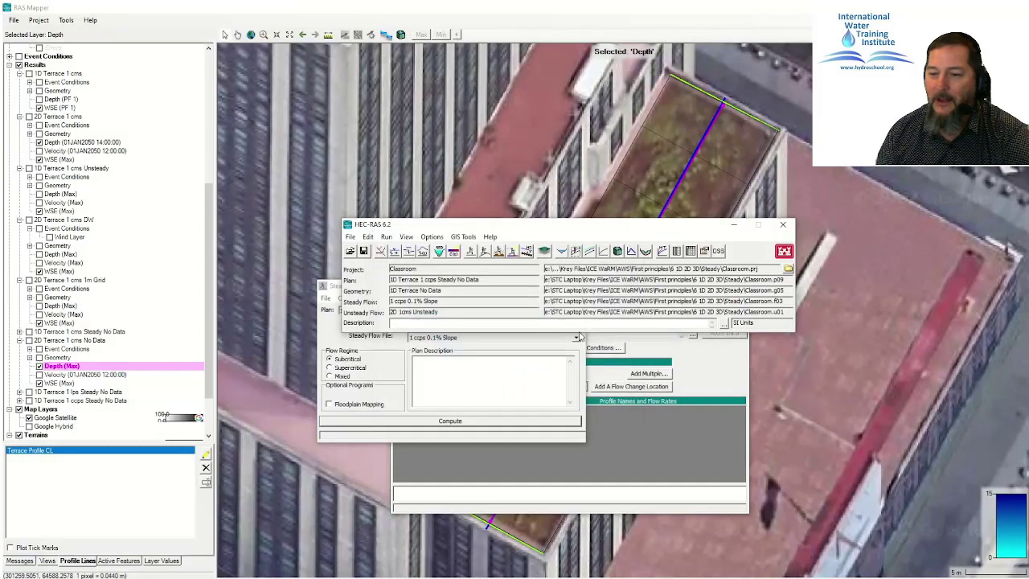
pyautogui.click(526, 392)
pyautogui.click(576, 283)
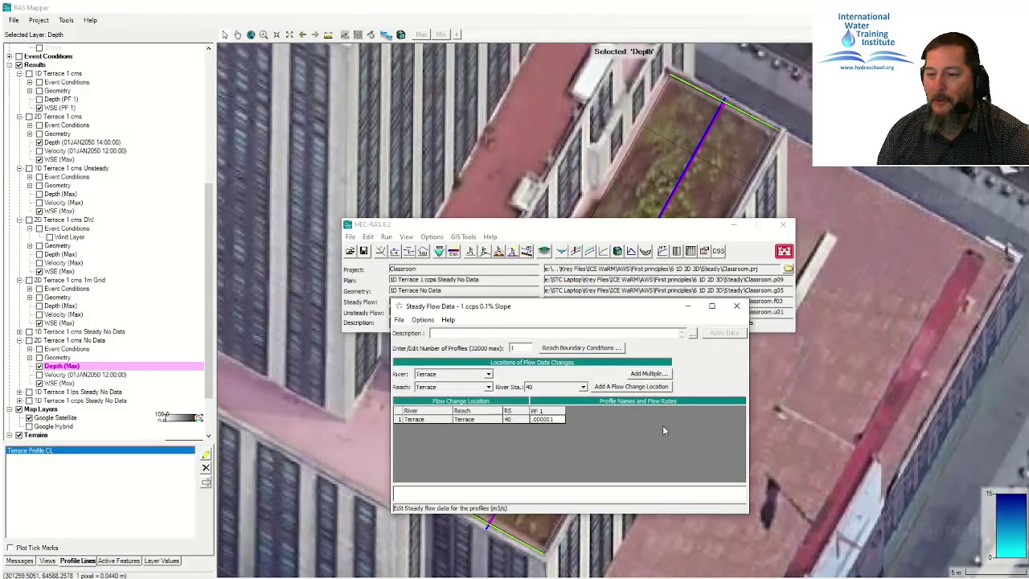
# Step: Close the steady flow data and open the 2D Terrace 1 cms No Data plan along with its 2D 1cms Unsteady flow data
pyautogui.click(735, 306)
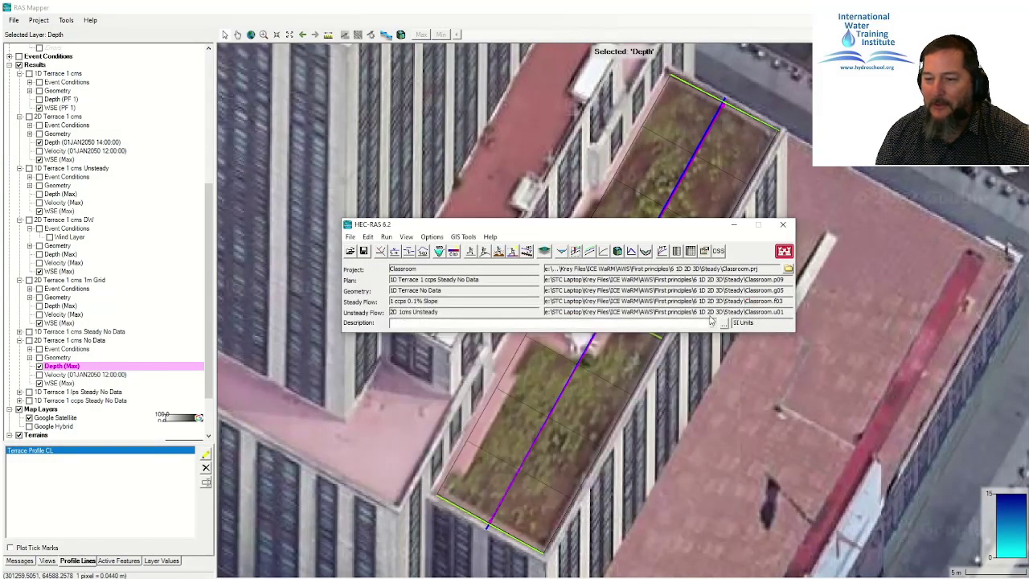
pyautogui.click(483, 252)
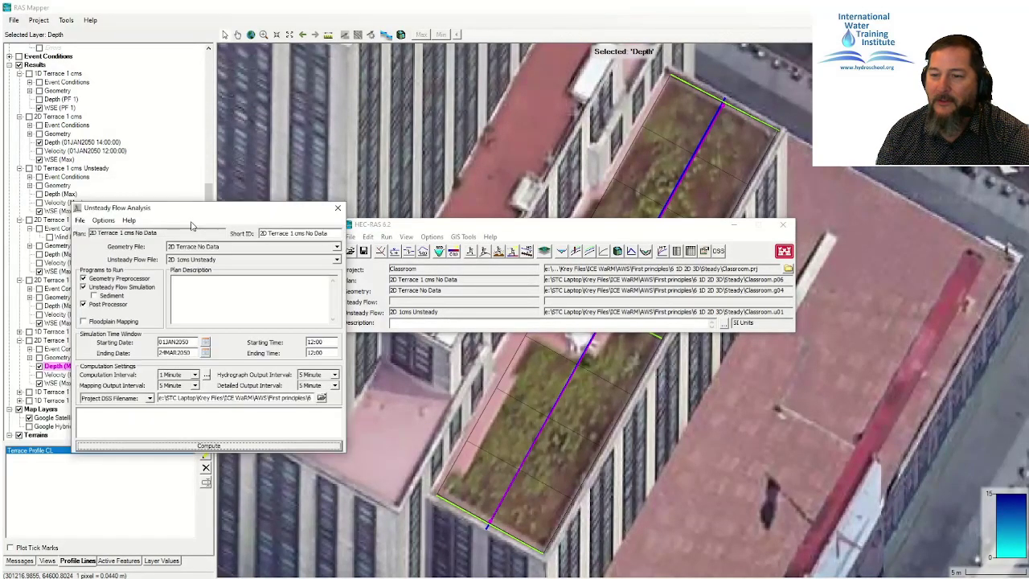
pyautogui.click(421, 259)
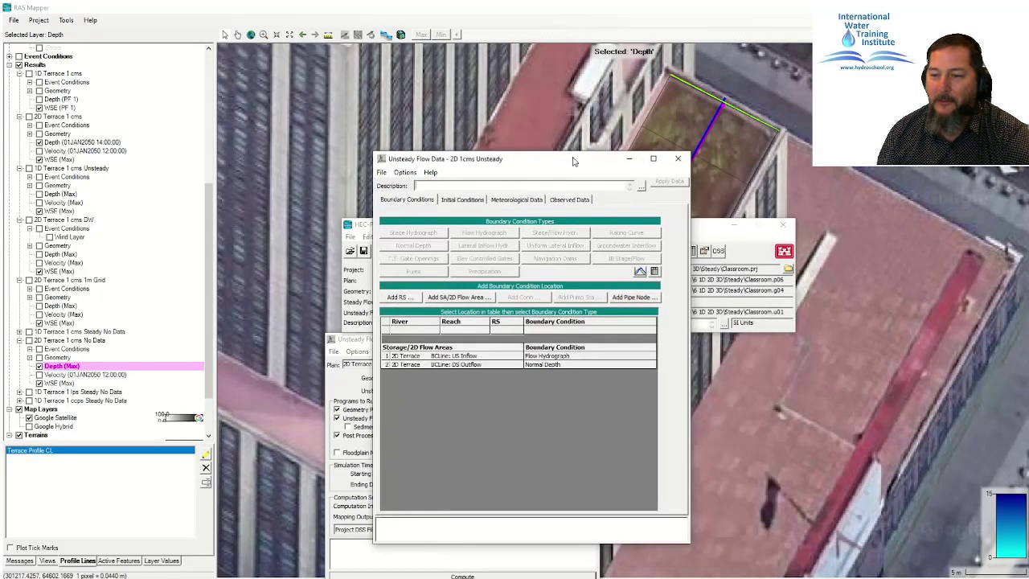
# Step: Save the unsteady flow data as a new file titled "2D 1lps Unsteady"
pyautogui.click(381, 172)
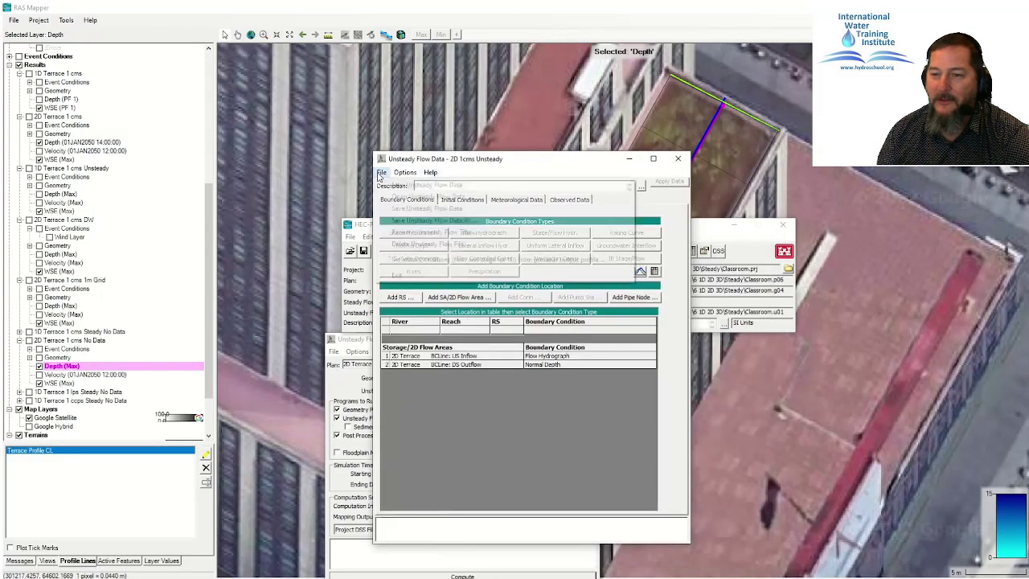
pyautogui.click(434, 220)
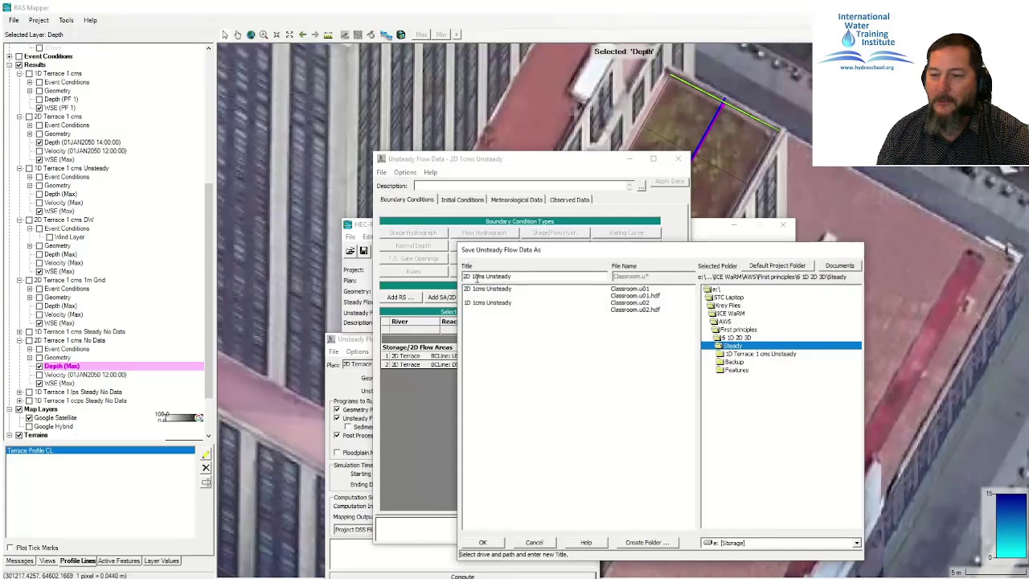
pyautogui.press('BackSpace')
pyautogui.press('BackSpace')
pyautogui.press('BackSpace')
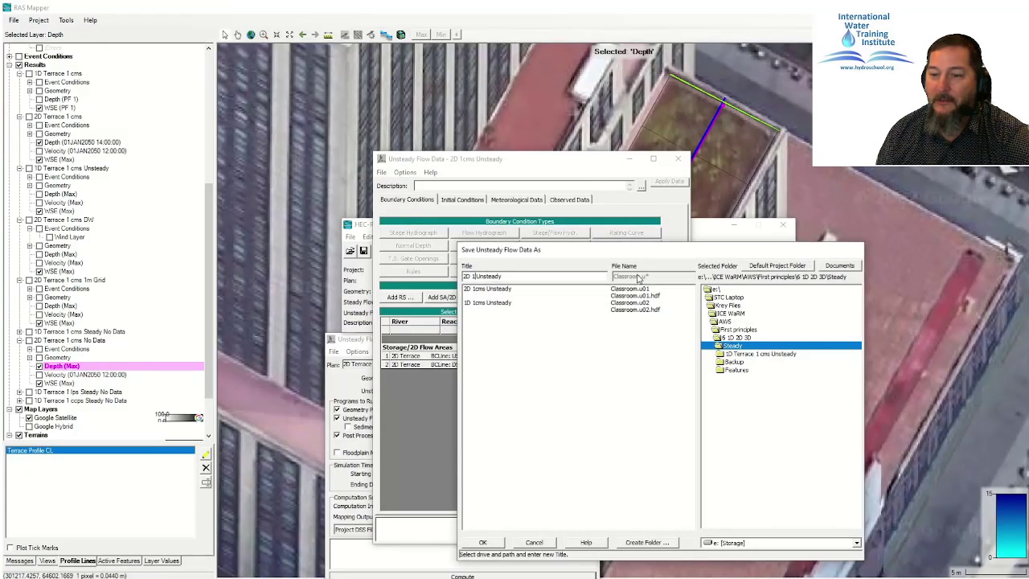
pyautogui.write('D 1lps')
pyautogui.press('Return')
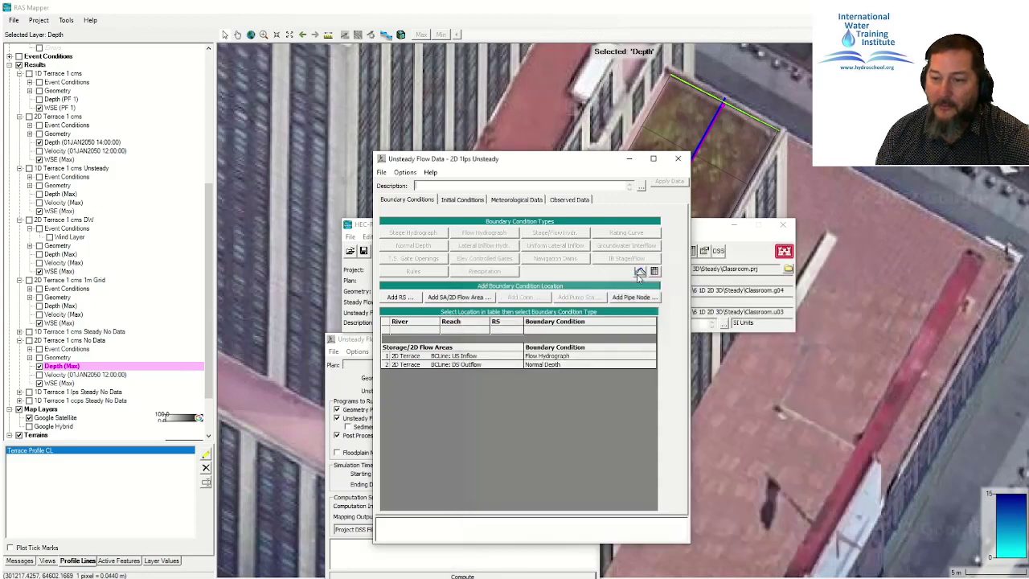
pyautogui.moveTo(539, 167); pyautogui.dragTo(753, 119)
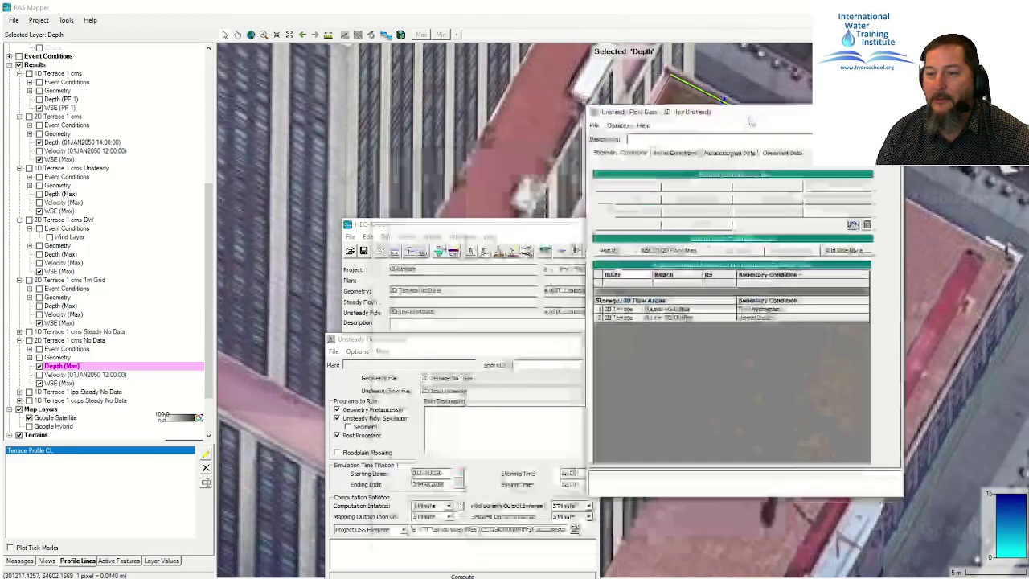
# Step: Save the unsteady plan as a new plan with the title and short ID "1D Terrace 1 lps Unsteady"
pyautogui.click(417, 339)
pyautogui.click(332, 351)
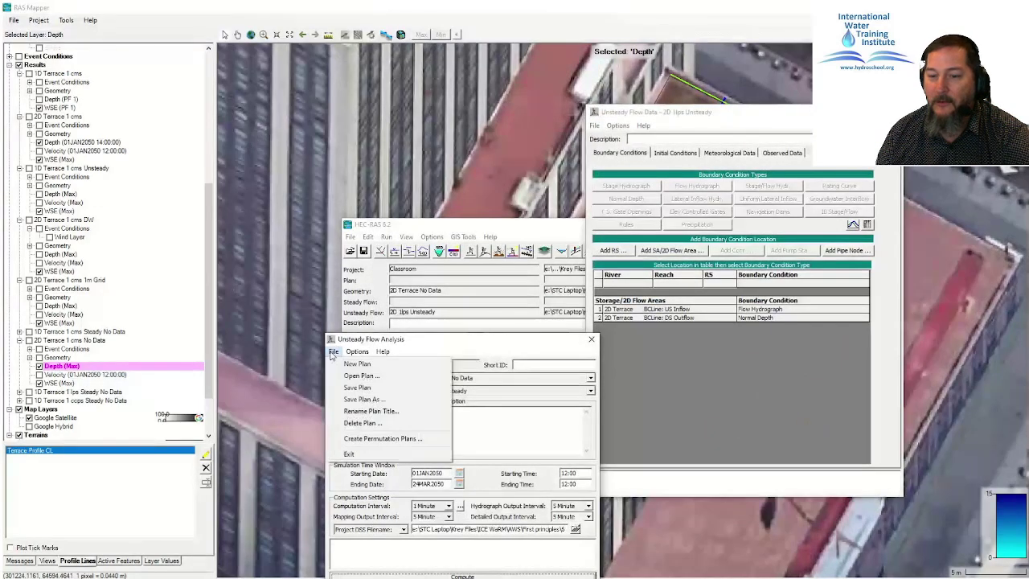
pyautogui.click(368, 404)
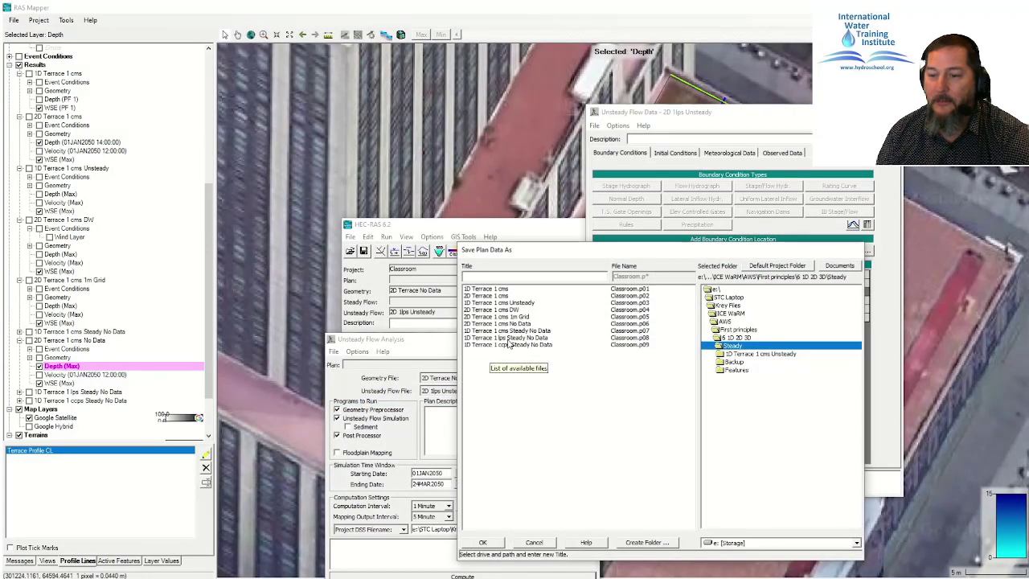
pyautogui.click(509, 304)
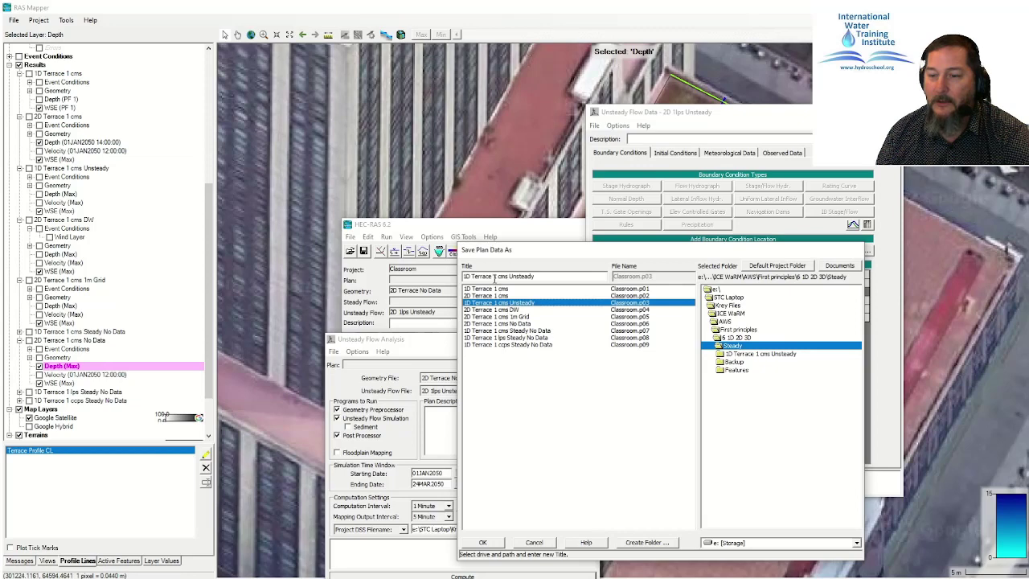
pyautogui.press('Left')
pyautogui.press('BackSpace')
pyautogui.press('BackSpace')
pyautogui.write('lp')
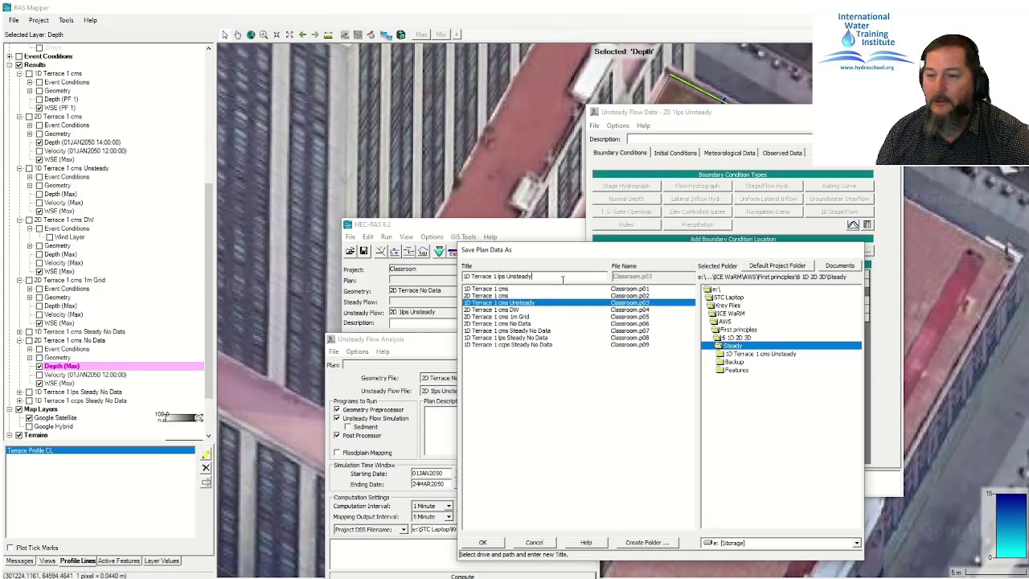
pyautogui.press('End')
pyautogui.hotkey('ctrl', 'shift', 'Left')
pyautogui.hotkey('ctrl', 'shift', 'Left')
pyautogui.hotkey('ctrl', 'shift', 'Left')
pyautogui.hotkey('ctrl', 'shift', 'Left')
pyautogui.hotkey('ctrl', 'shift', 'Left')
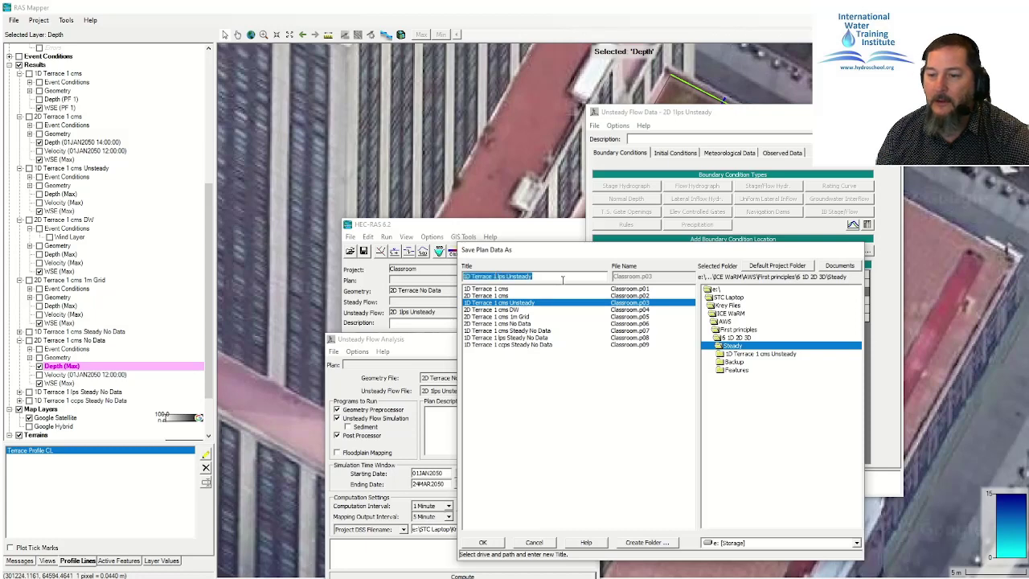
pyautogui.press('Return')
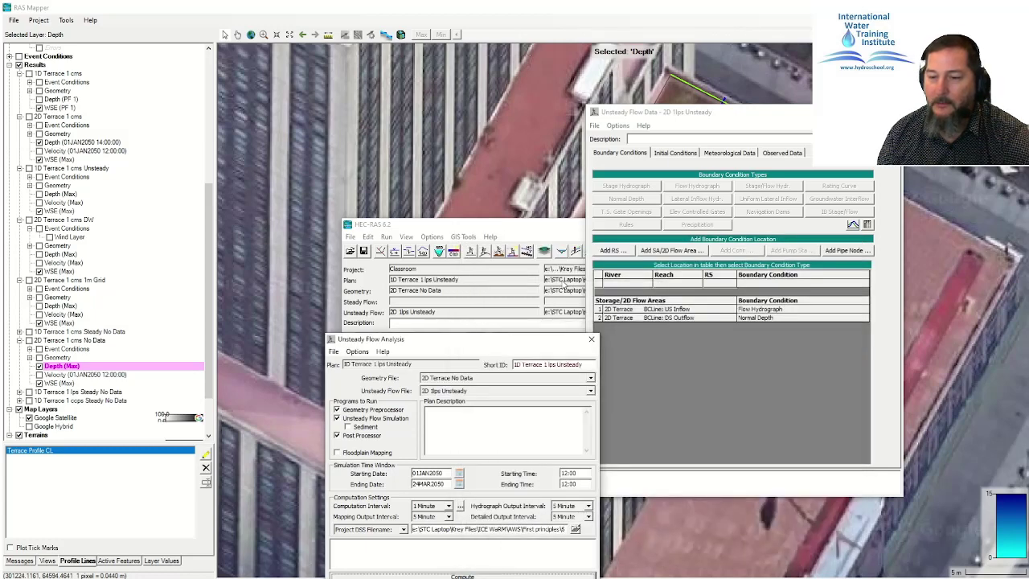
# Step: Replace all flows in the US Inflow flow hydrograph with a constant .001 m3/s and accept the hydrograph
pyautogui.click(519, 227)
pyautogui.click(844, 380)
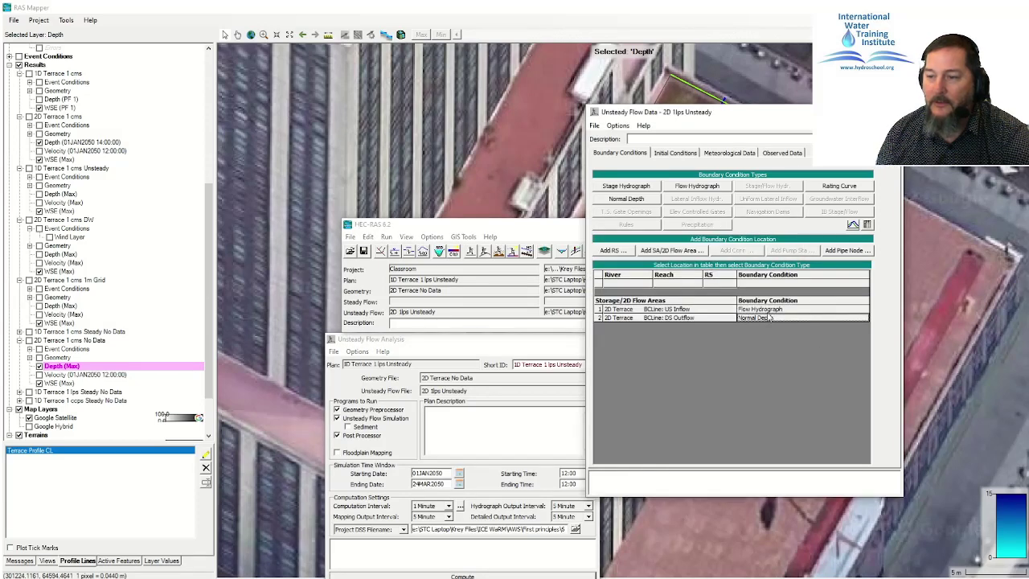
pyautogui.click(763, 310)
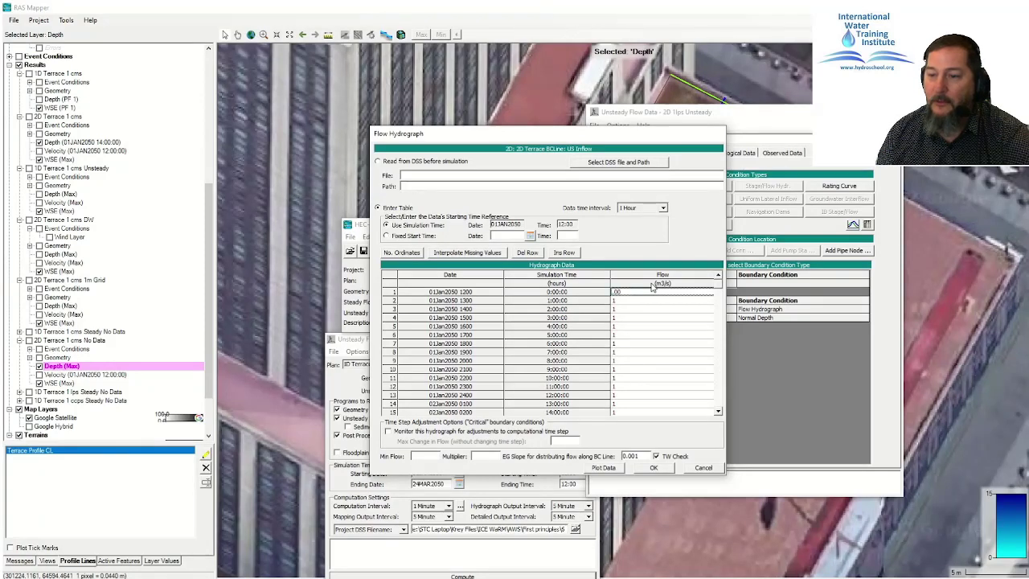
pyautogui.click(652, 287)
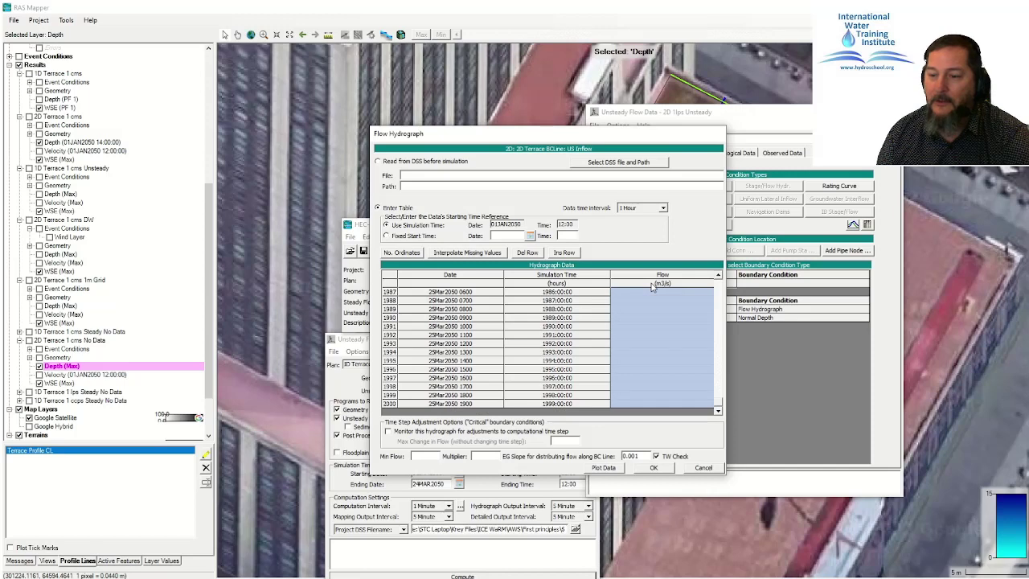
pyautogui.press('Delete')
pyautogui.write('.001')
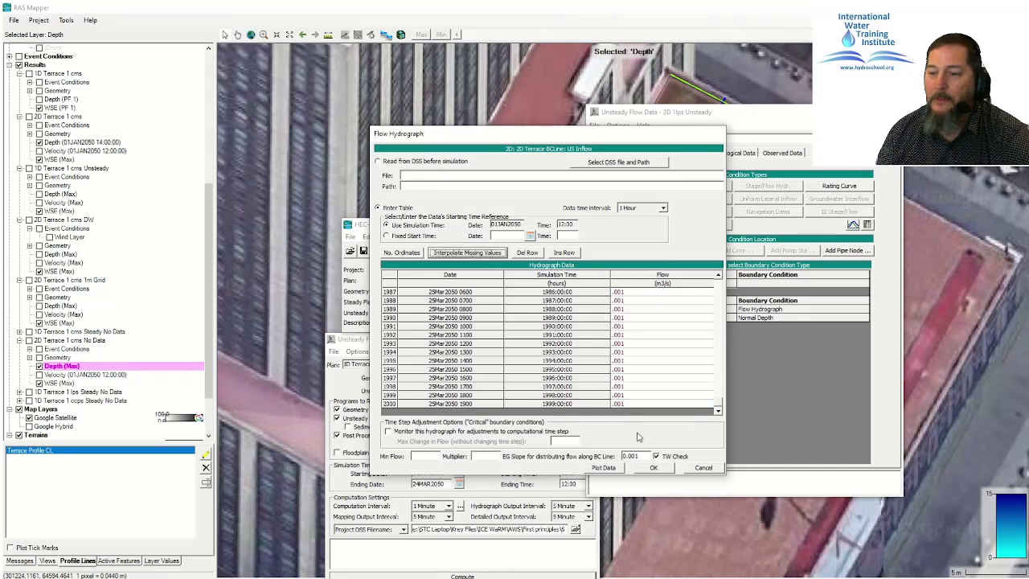
pyautogui.click(653, 467)
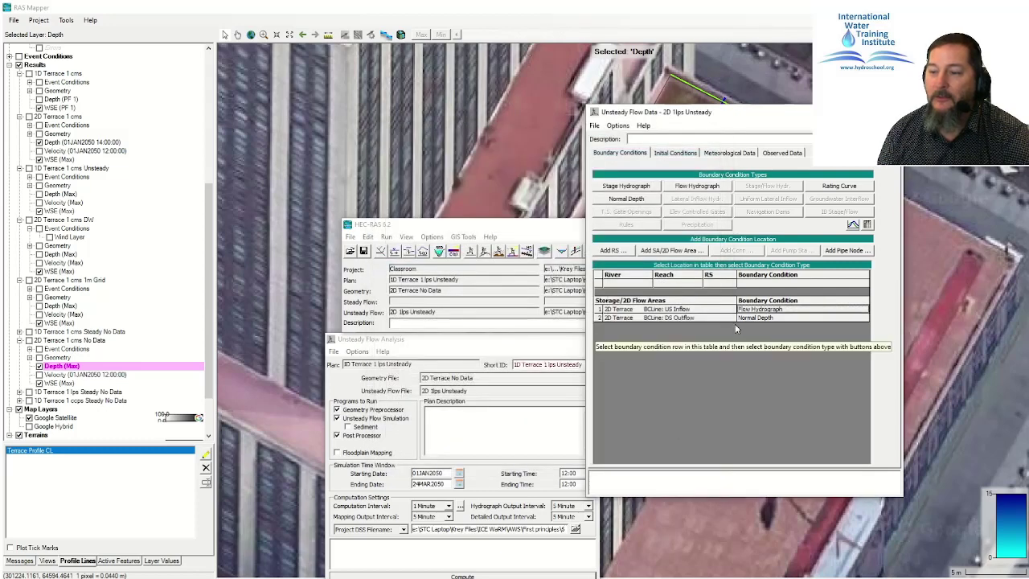
# Step: Set the ending date of the plan's simulation time window to 01JAN2114
pyautogui.click(427, 483)
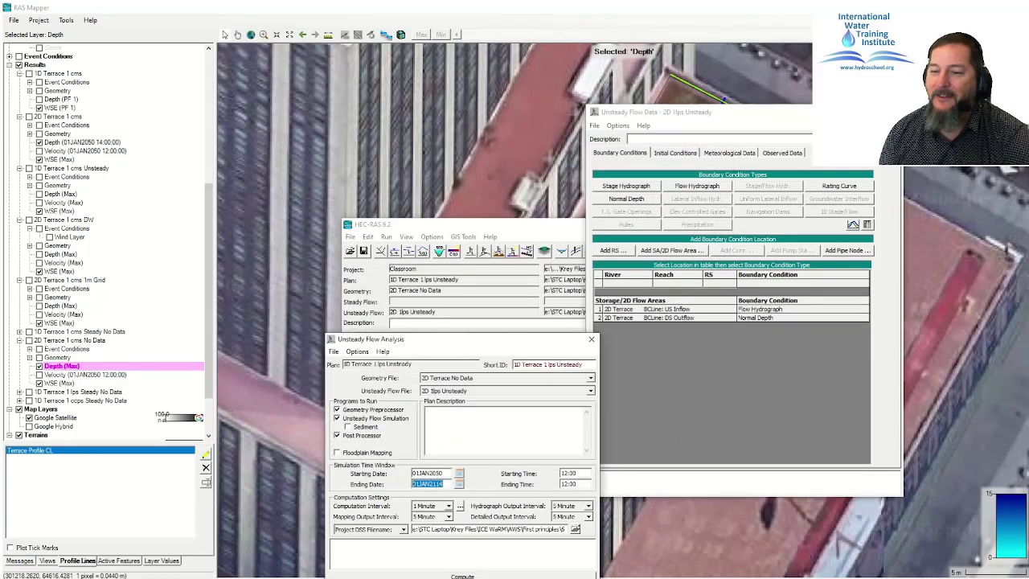
pyautogui.click(445, 483)
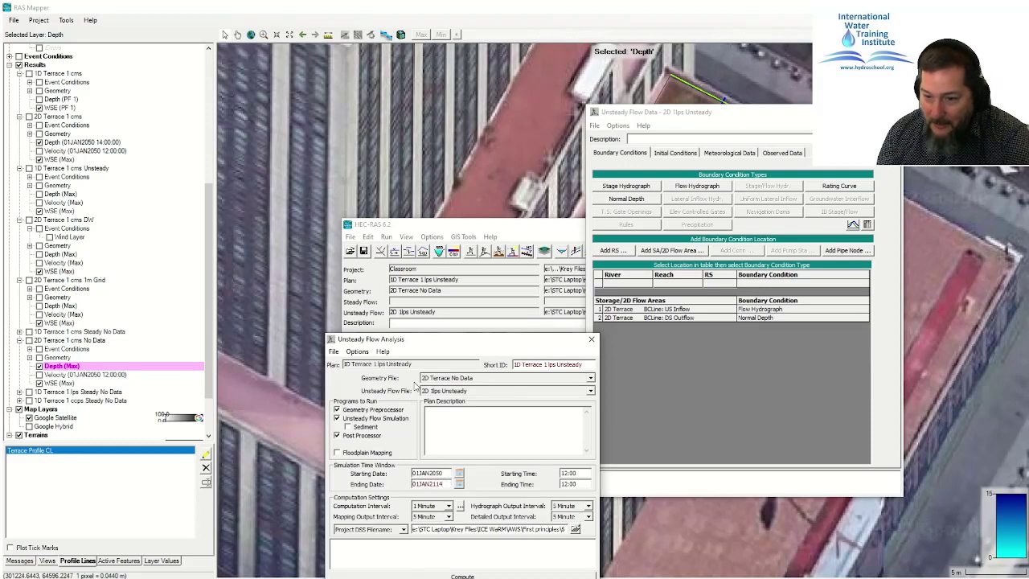
# Step: Reopen the US Inflow flow hydrograph, set its data time interval to 1 Day and check the last date it covers
pyautogui.click(760, 309)
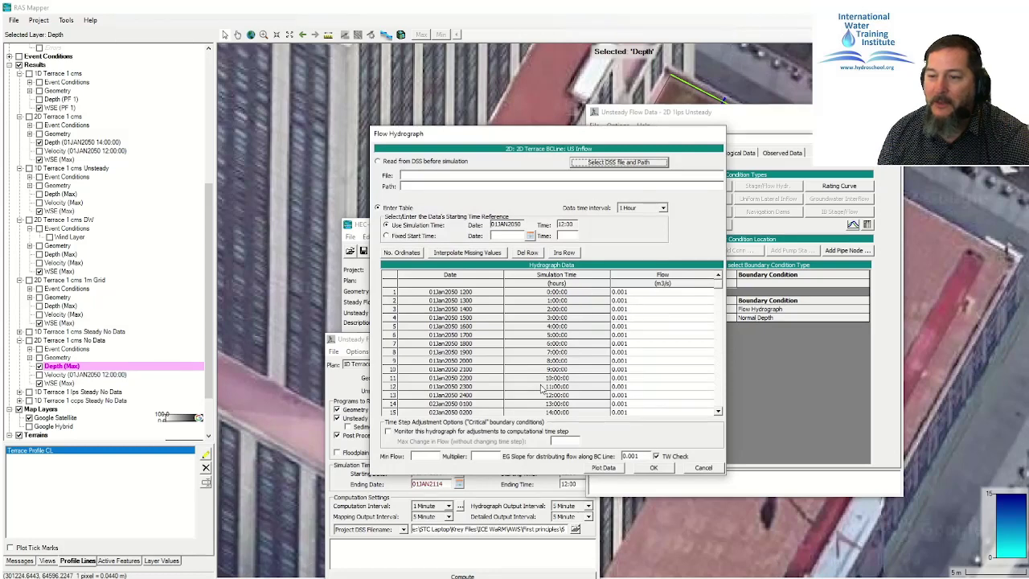
pyautogui.click(663, 207)
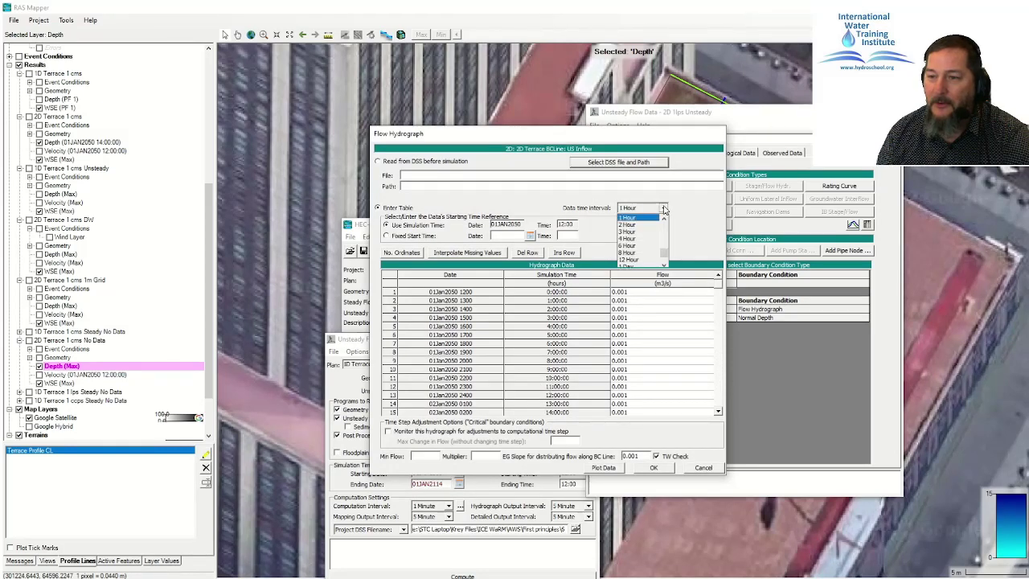
pyautogui.click(644, 266)
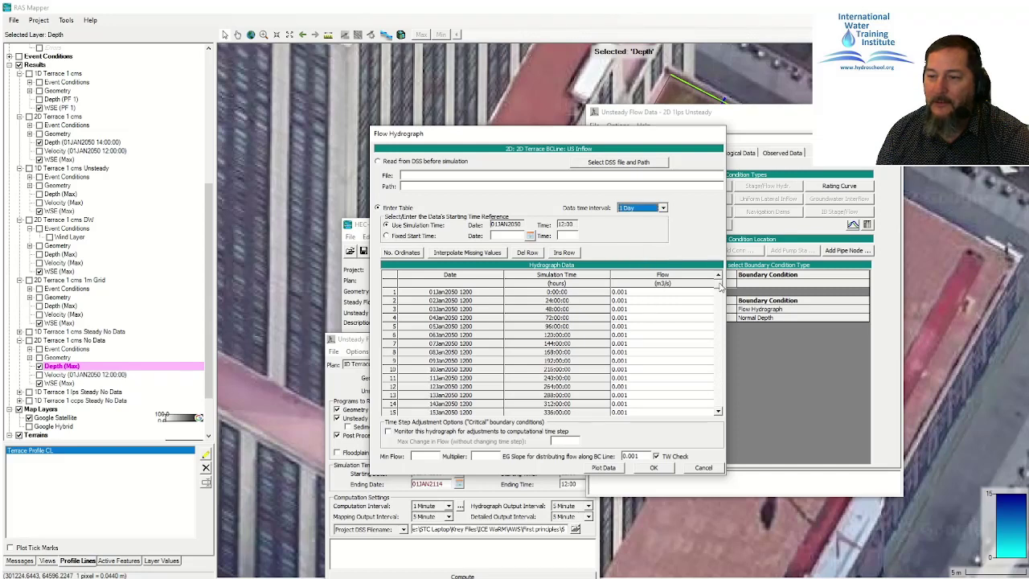
pyautogui.moveTo(719, 281); pyautogui.dragTo(717, 411)
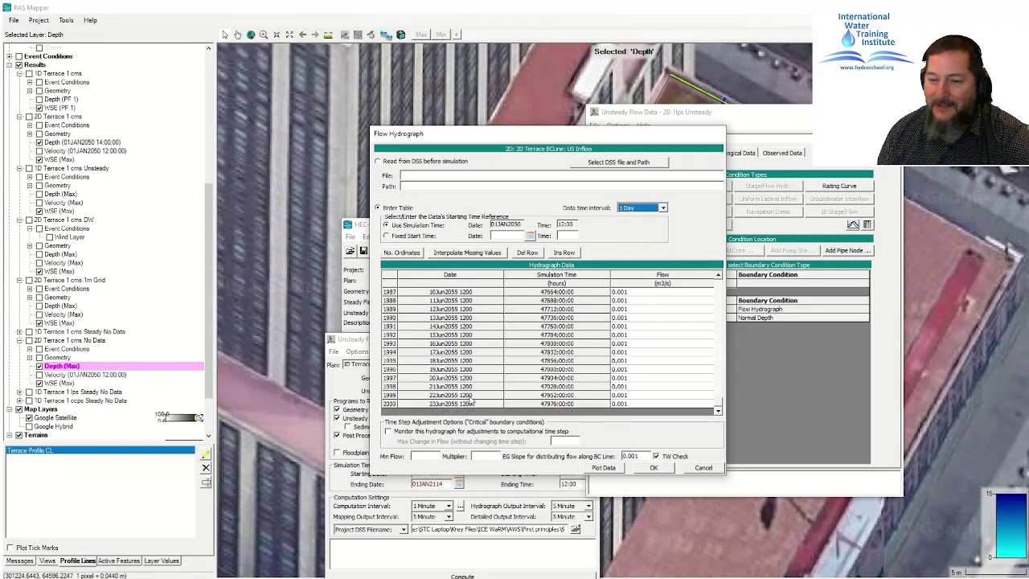
pyautogui.moveTo(718, 410); pyautogui.dragTo(736, 272)
# Step: Set the US Inflow hydrograph's maximum number of ordinates to 10000 and its data time interval to 1 Week
pyautogui.click(402, 252)
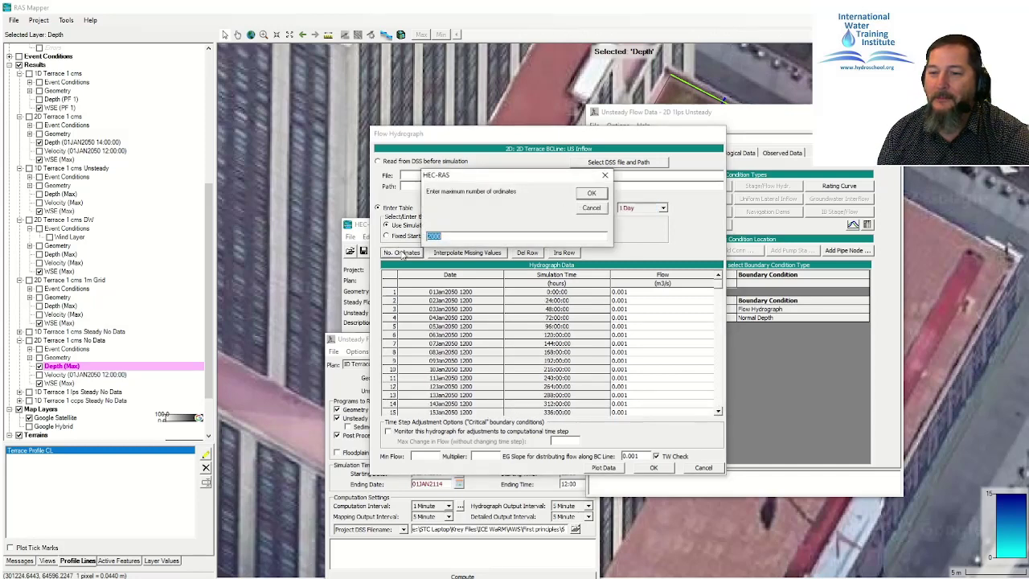
pyautogui.write('10000')
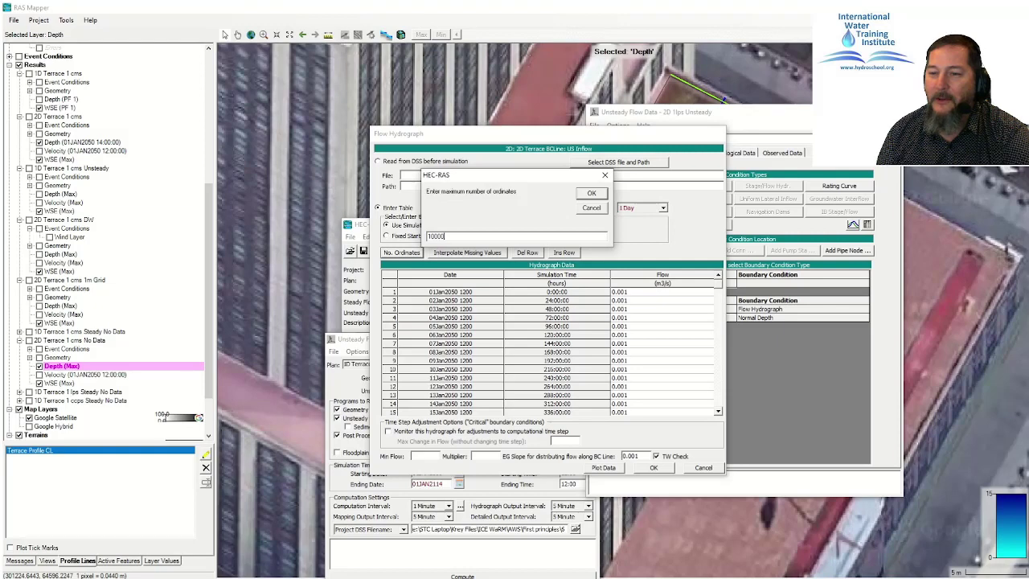
pyautogui.click(590, 193)
pyautogui.click(662, 209)
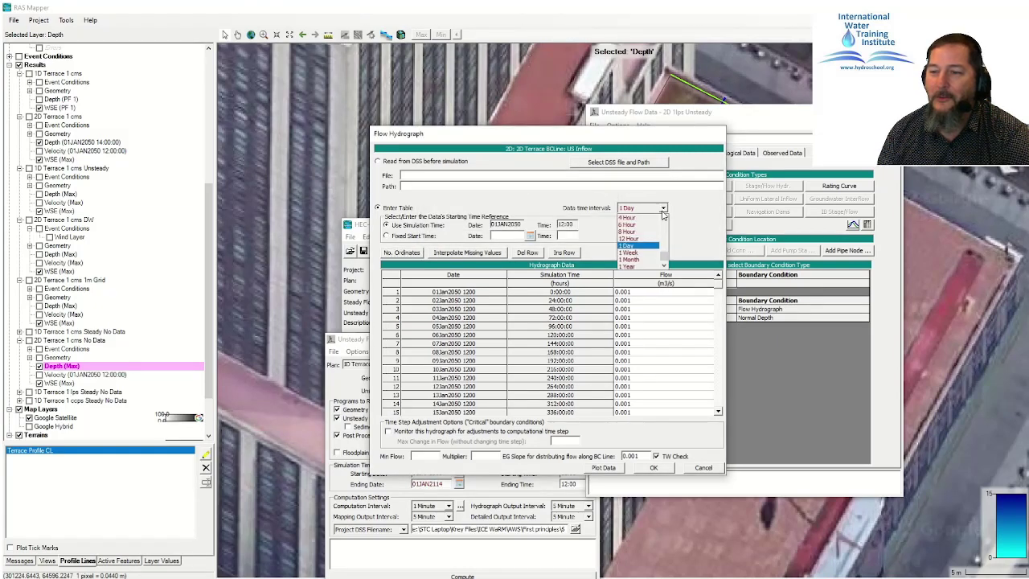
pyautogui.click(651, 255)
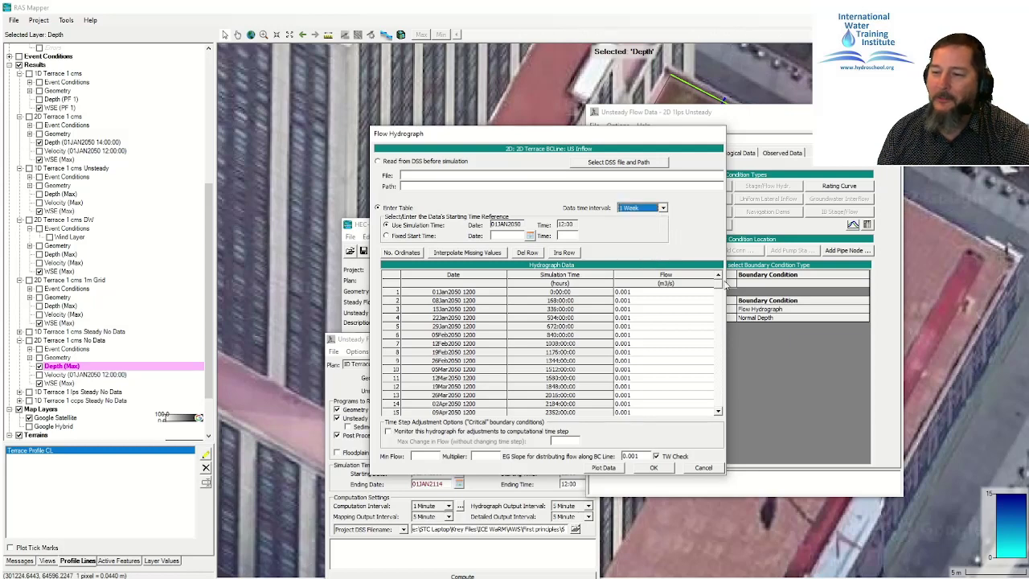
# Step: Enter .001 m3/s at the hydrograph's last ordinate, interpolate the missing flows, and save the unsteady flow data
pyautogui.moveTo(717, 283); pyautogui.dragTo(716, 409)
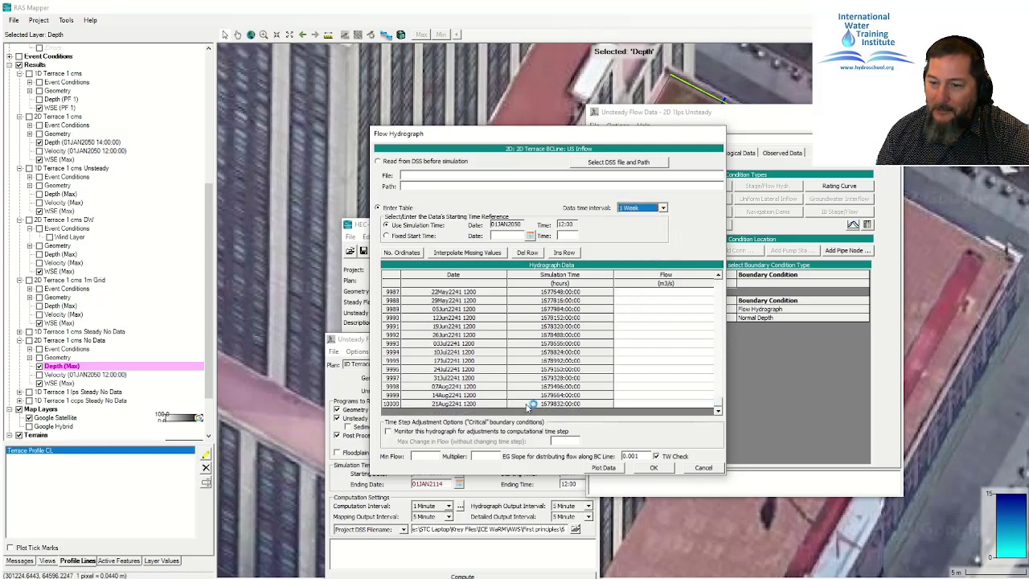
pyautogui.click(701, 404)
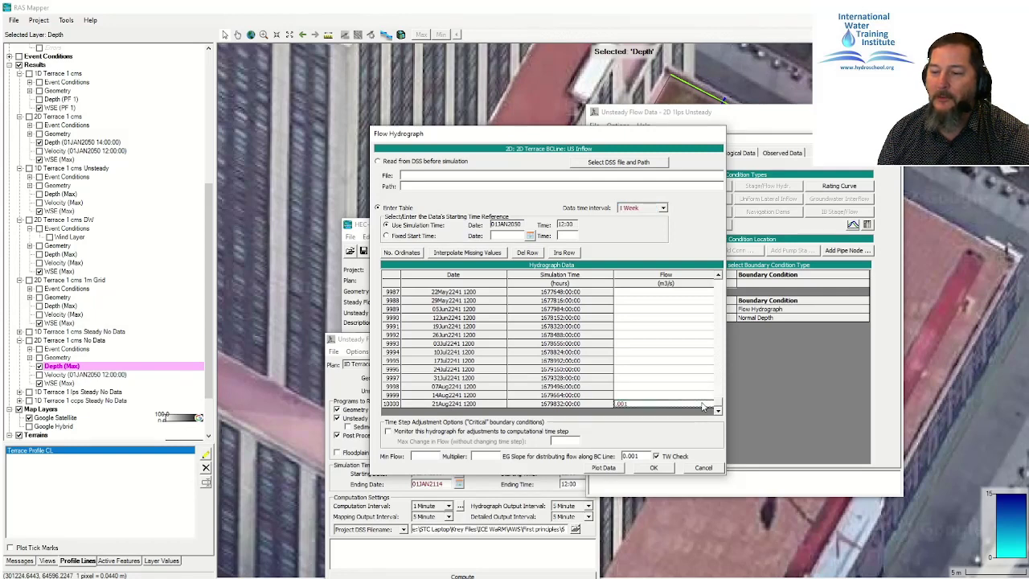
pyautogui.click(449, 254)
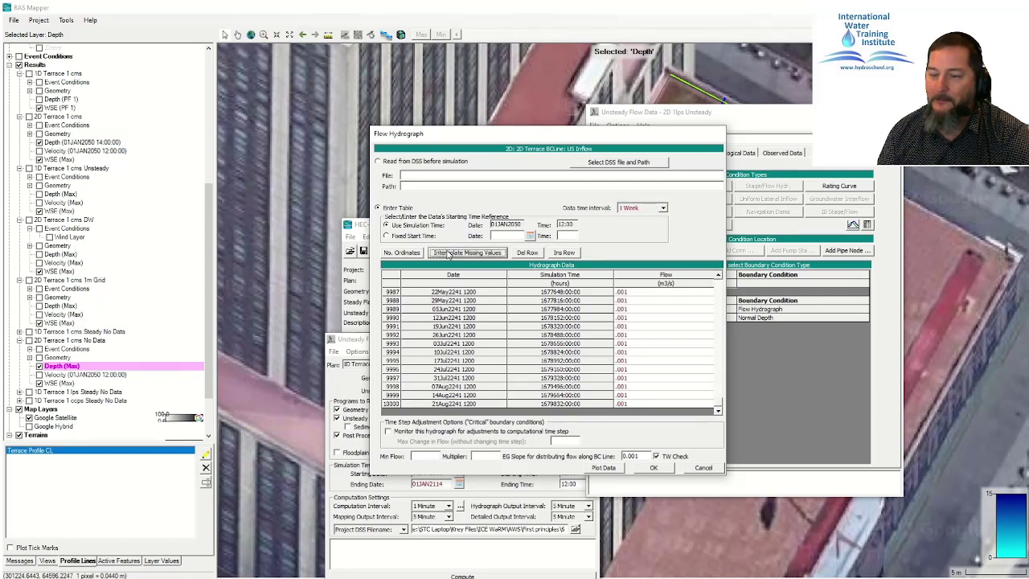
pyautogui.click(653, 469)
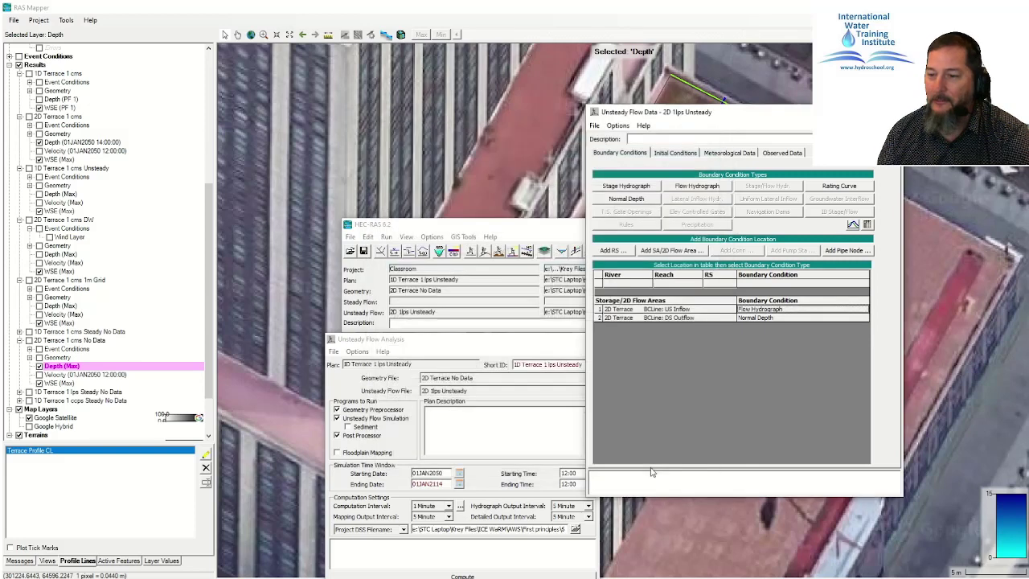
pyautogui.click(594, 126)
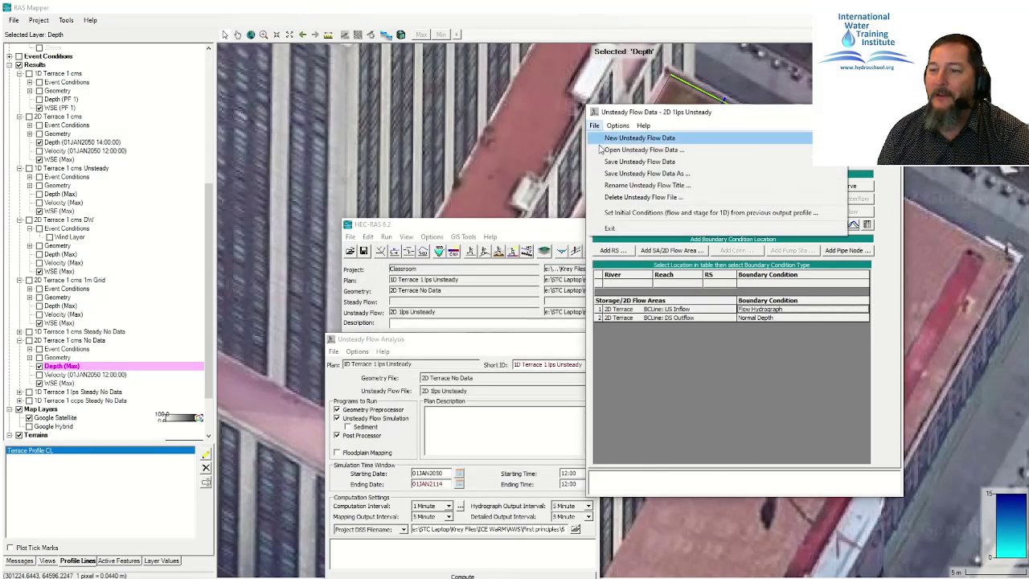
pyautogui.click(609, 162)
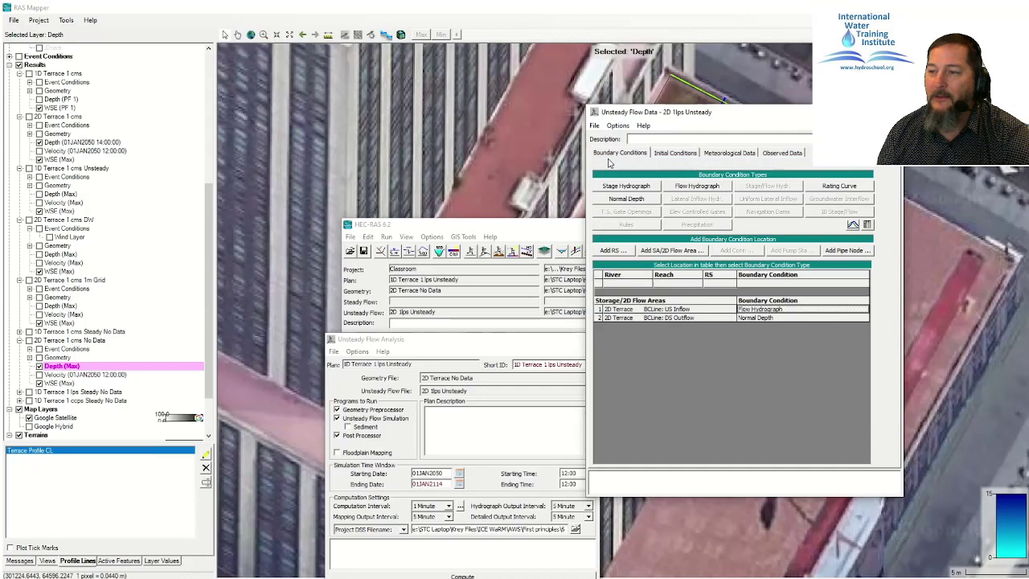
# Step: Start the unsteady computation for the time window ending 01JAN2114, then stop the run and close the computation window
pyautogui.click(462, 575)
pyautogui.click(462, 576)
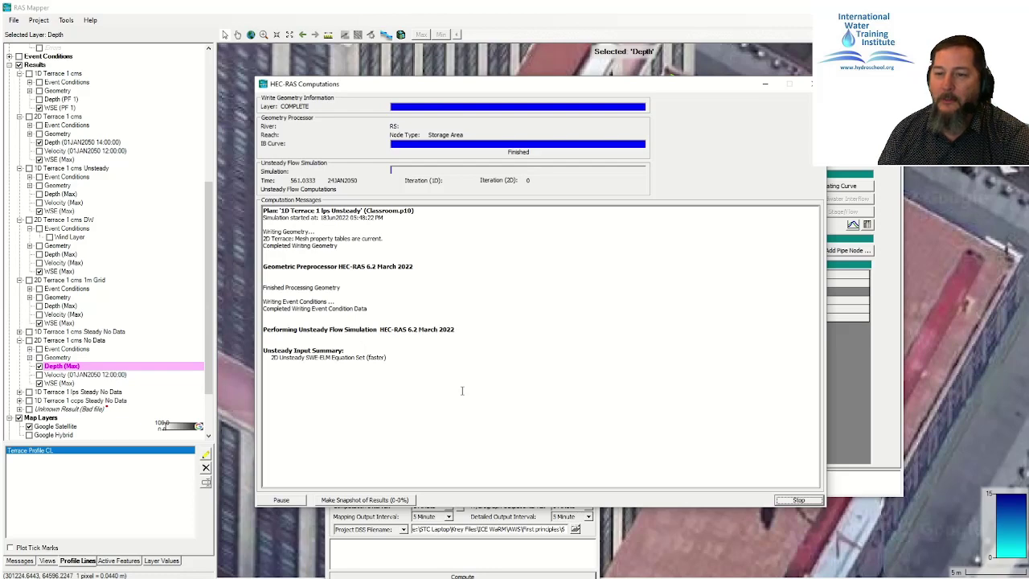
pyautogui.click(798, 499)
pyautogui.click(556, 312)
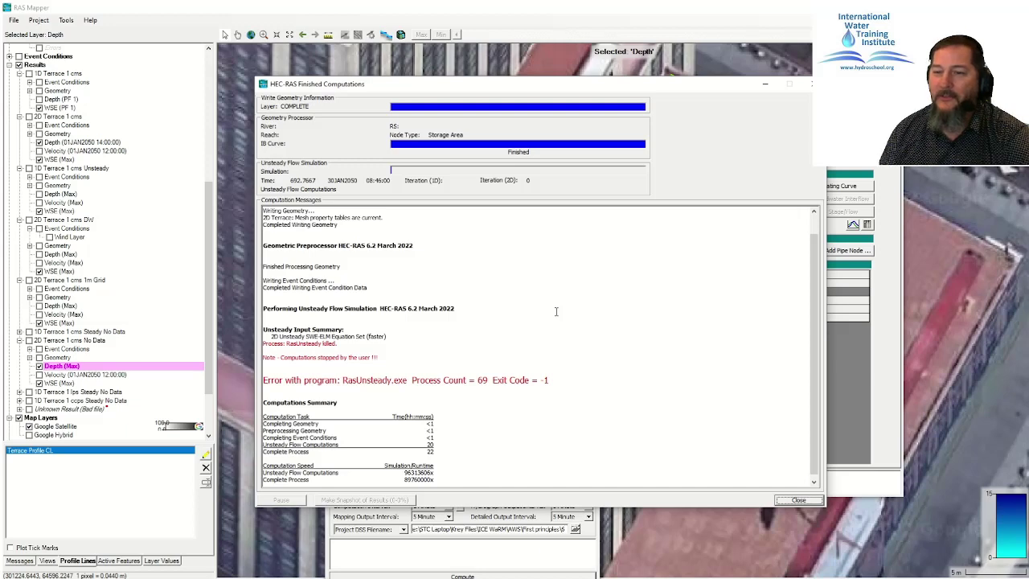
pyautogui.press('Return')
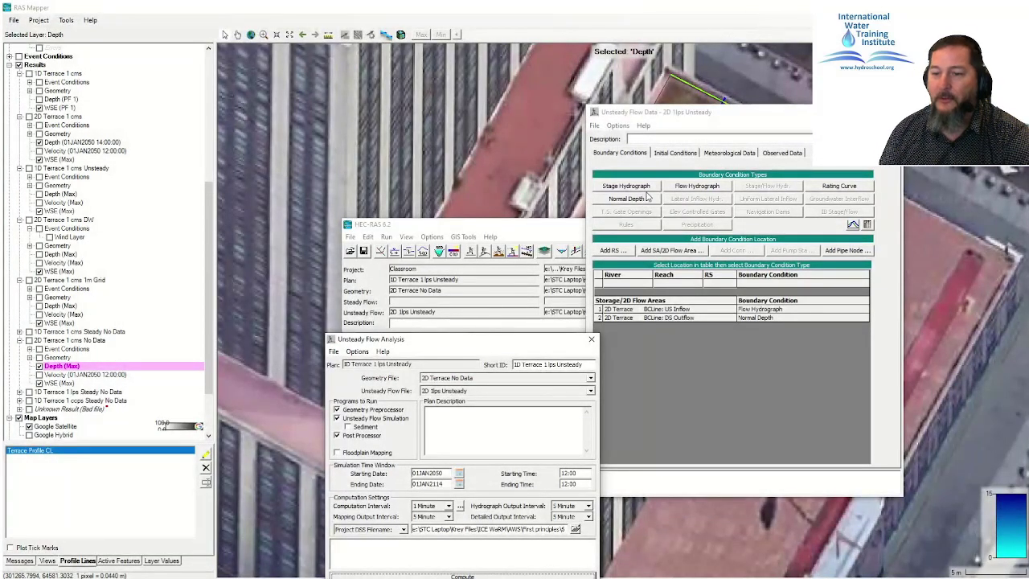
# Step: Enter an initial elevation of 100 for the 2D Terrace flow area and close the unsteady flow data editor
pyautogui.click(675, 153)
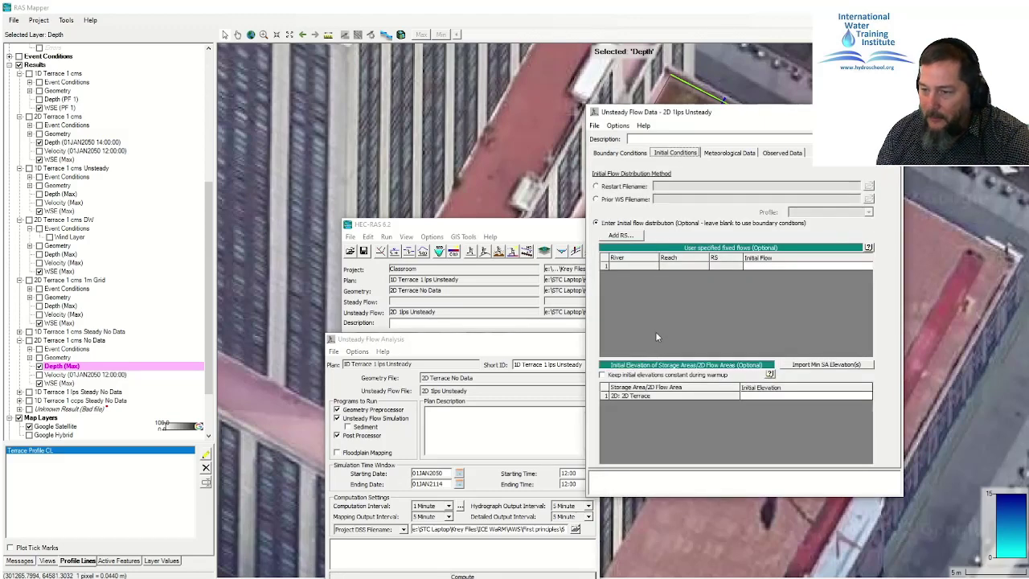
pyautogui.click(761, 396)
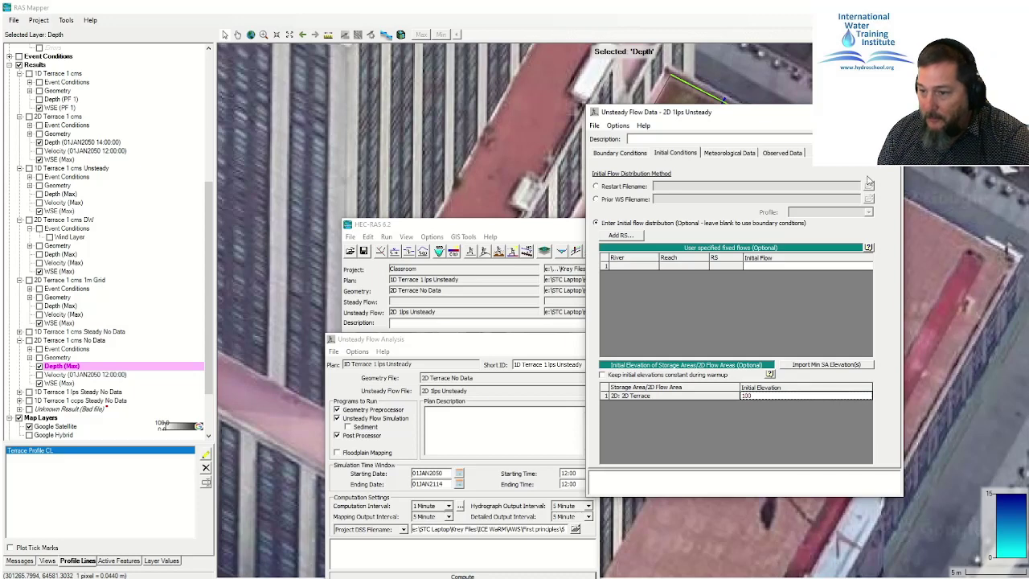
pyautogui.click(634, 138)
pyautogui.click(892, 112)
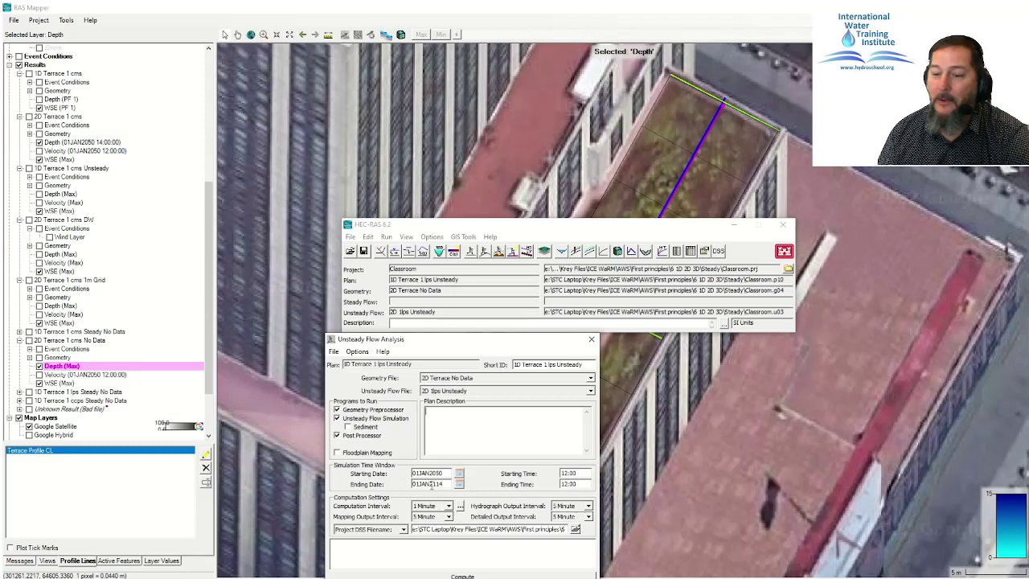
# Step: Set the ending date of the plan's simulation time window to 01FEB2050 and save the plan
pyautogui.moveTo(427, 485); pyautogui.dragTo(456, 489)
pyautogui.write('2050')
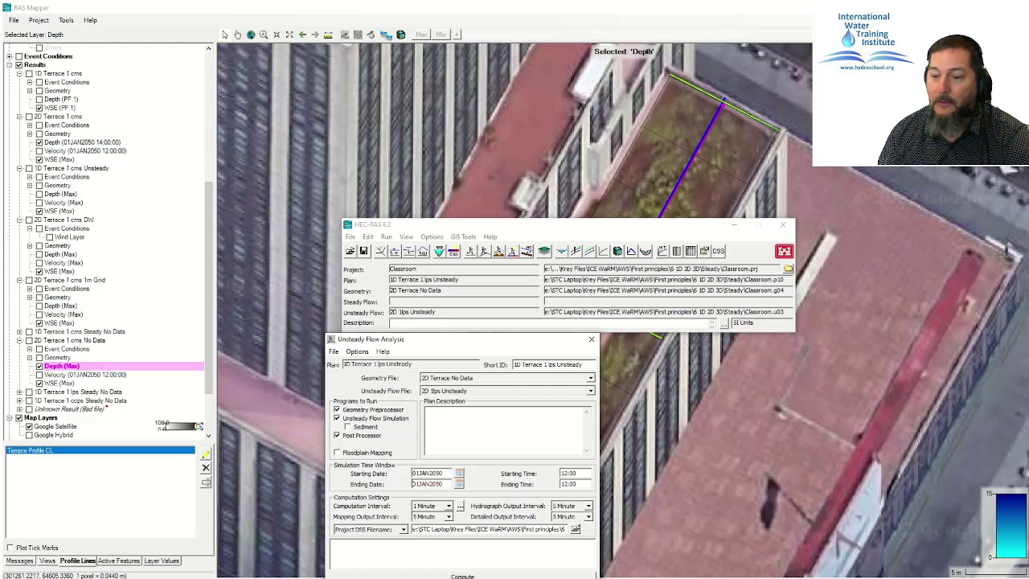
pyautogui.press('BackSpace')
pyautogui.press('BackSpace')
pyautogui.press('BackSpace')
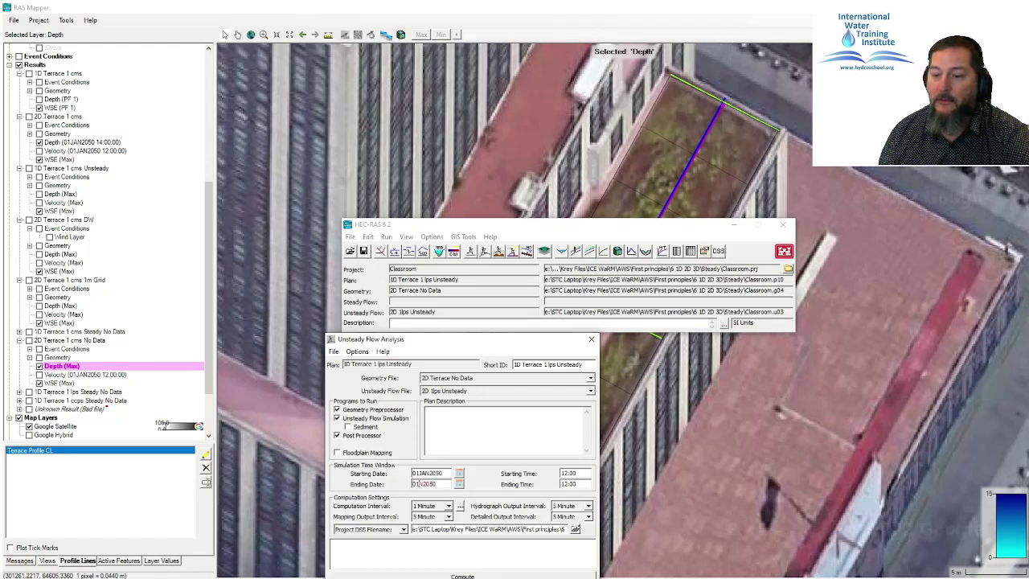
pyautogui.write('FEB')
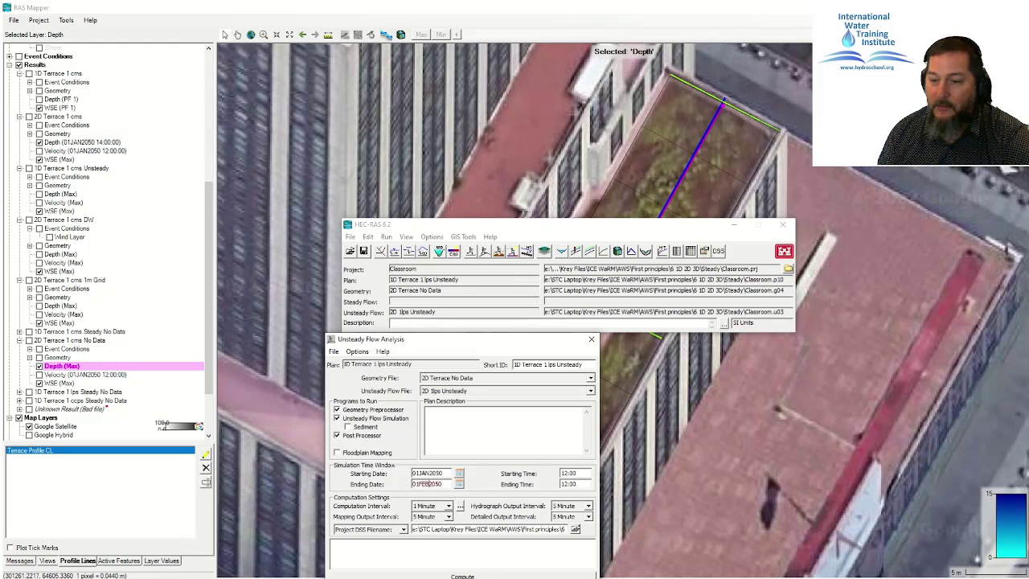
pyautogui.click(333, 352)
pyautogui.click(351, 375)
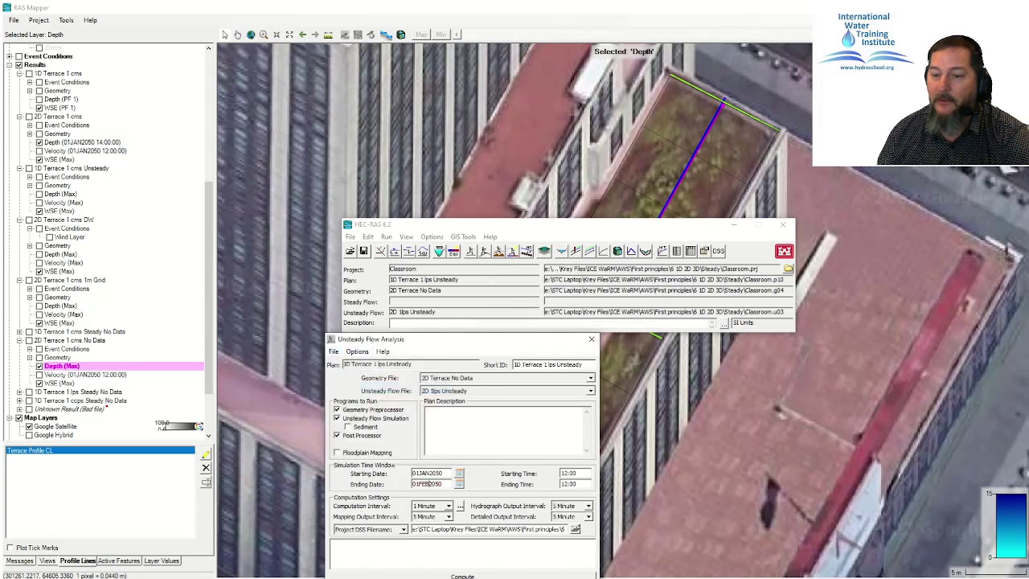
# Step: Run the unsteady computation for the plan and close the computation and Unsteady Flow Analysis windows
pyautogui.click(455, 575)
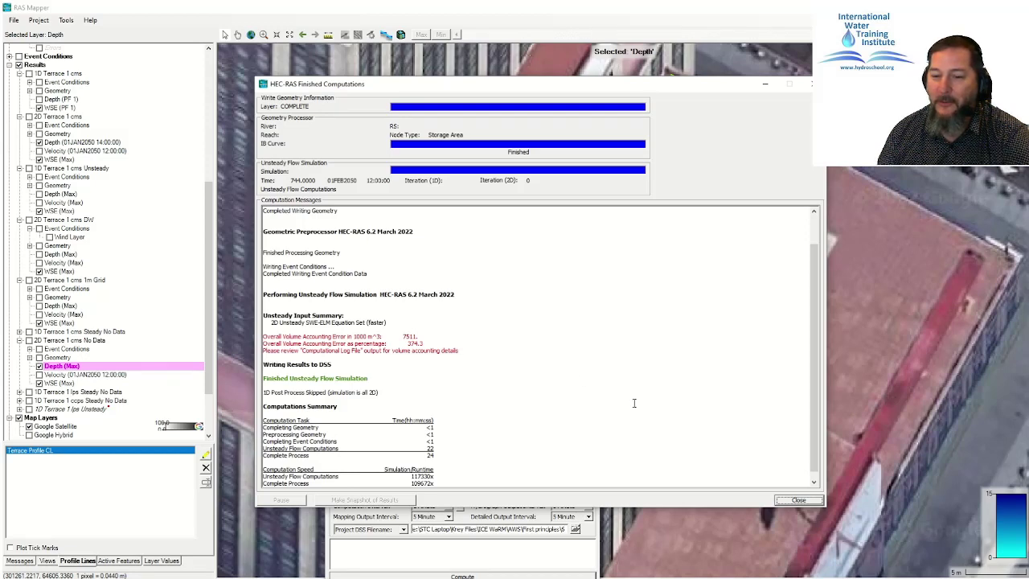
pyautogui.click(796, 499)
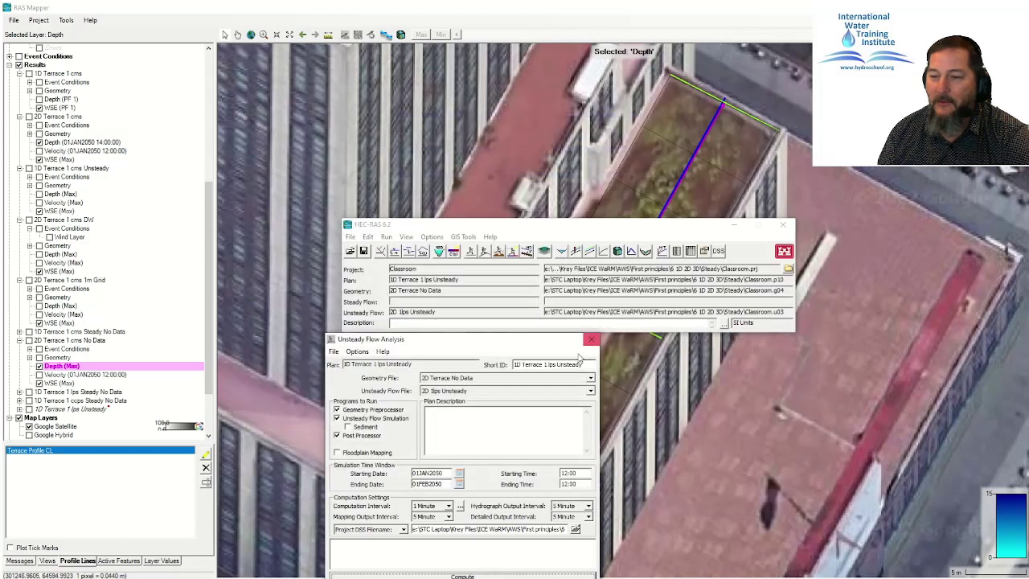
pyautogui.click(591, 339)
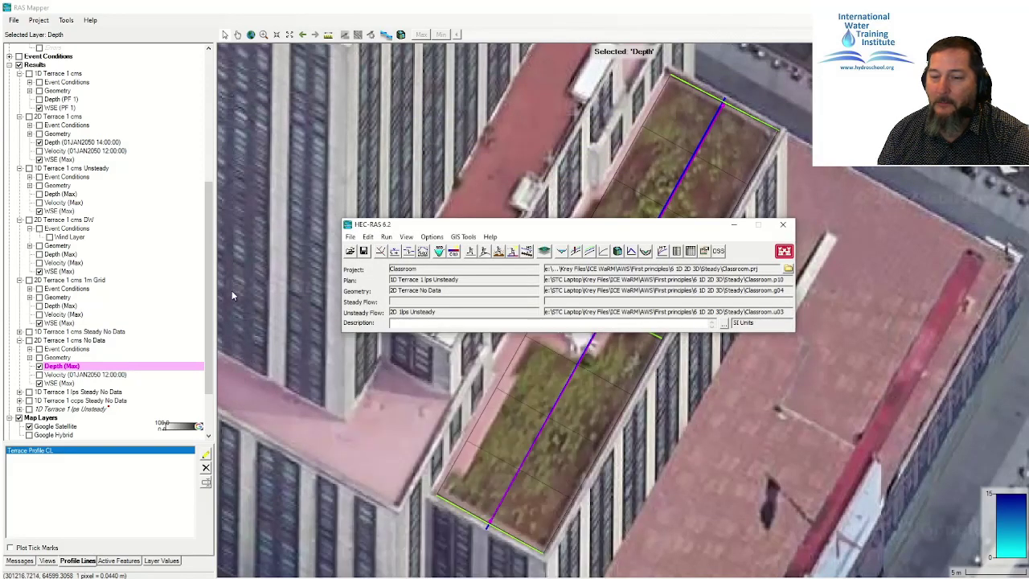
# Step: Display the maximum depth layer of the 2D Terrace 1 lps Unsteady results in RAS Mapper
pyautogui.click(255, 8)
pyautogui.click(30, 357)
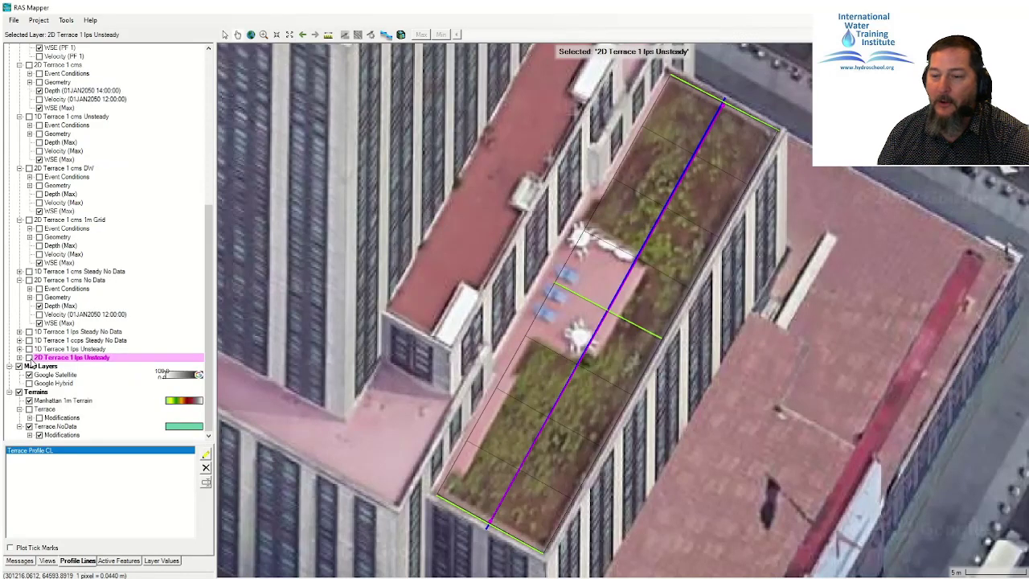
pyautogui.click(29, 357)
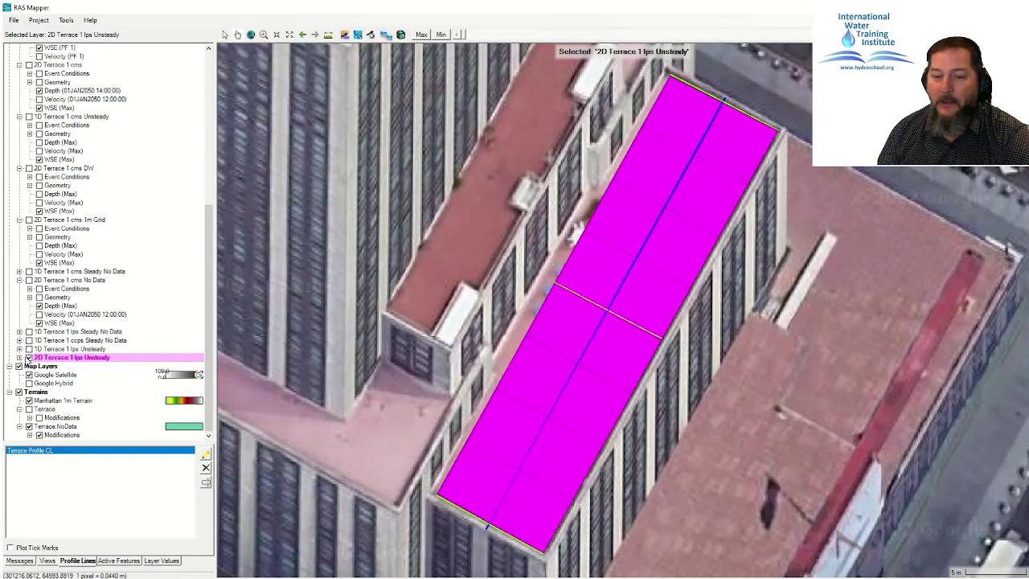
pyautogui.click(19, 356)
pyautogui.click(40, 383)
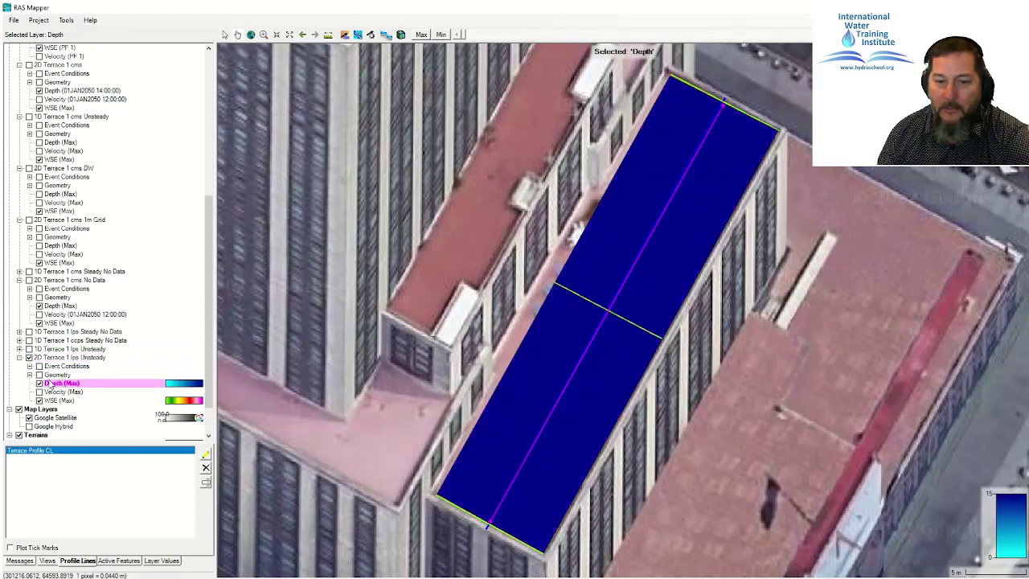
# Step: Plot the water surface elevation along Terrace Profile CL, compare it with the terrain profile and close the plot
pyautogui.rightClick(47, 455)
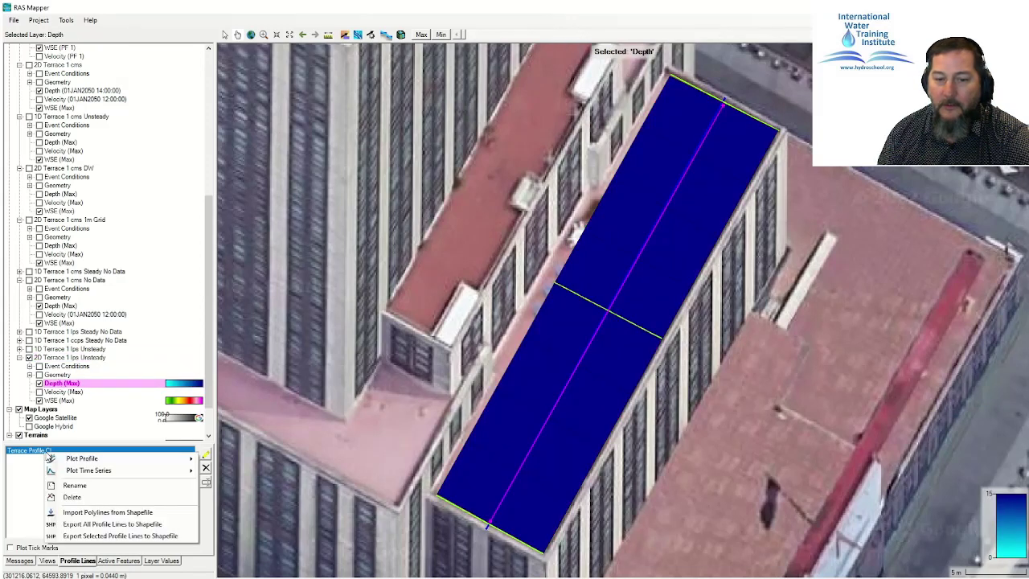
pyautogui.moveTo(87, 461)
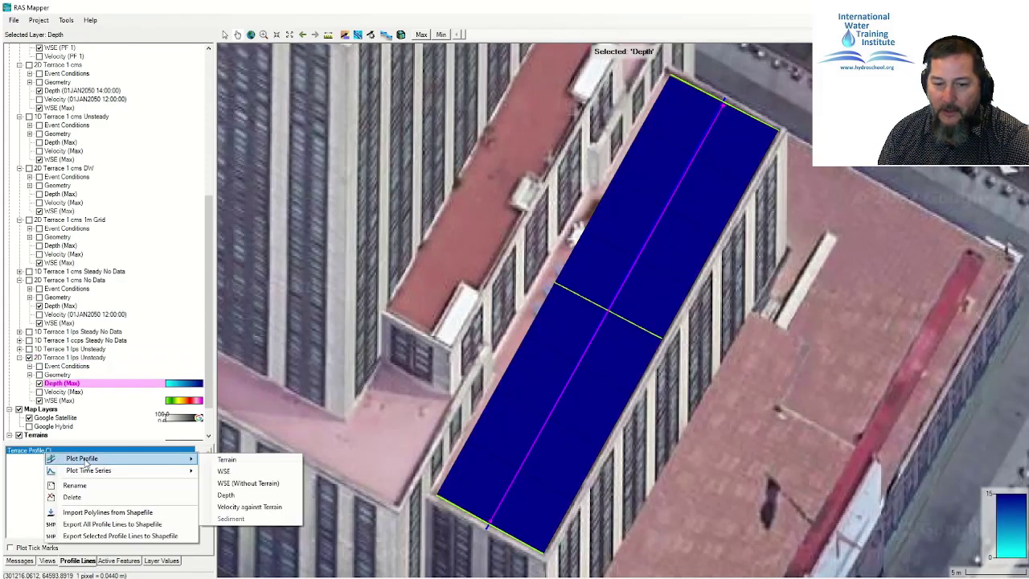
pyautogui.click(225, 470)
pyautogui.moveTo(676, 230)
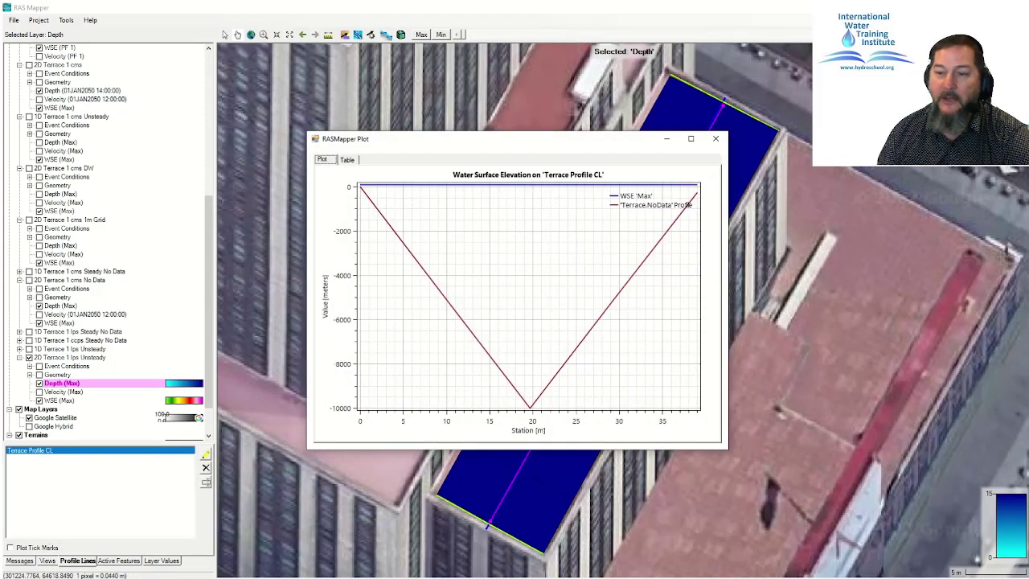
pyautogui.click(715, 138)
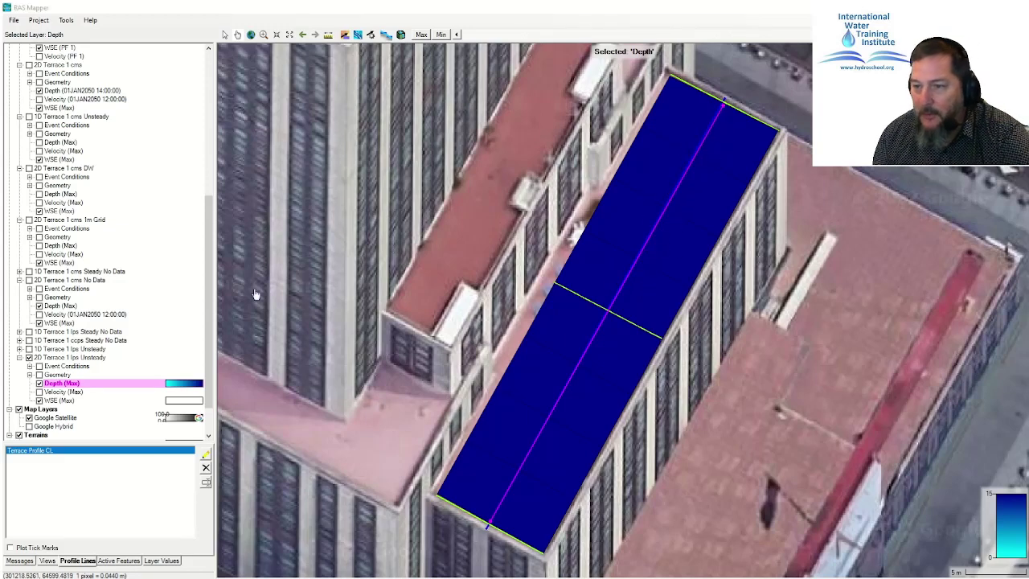
# Step: Show the map in the saved views Building Zoom, Empire State Building and Manhattan
pyautogui.click(50, 560)
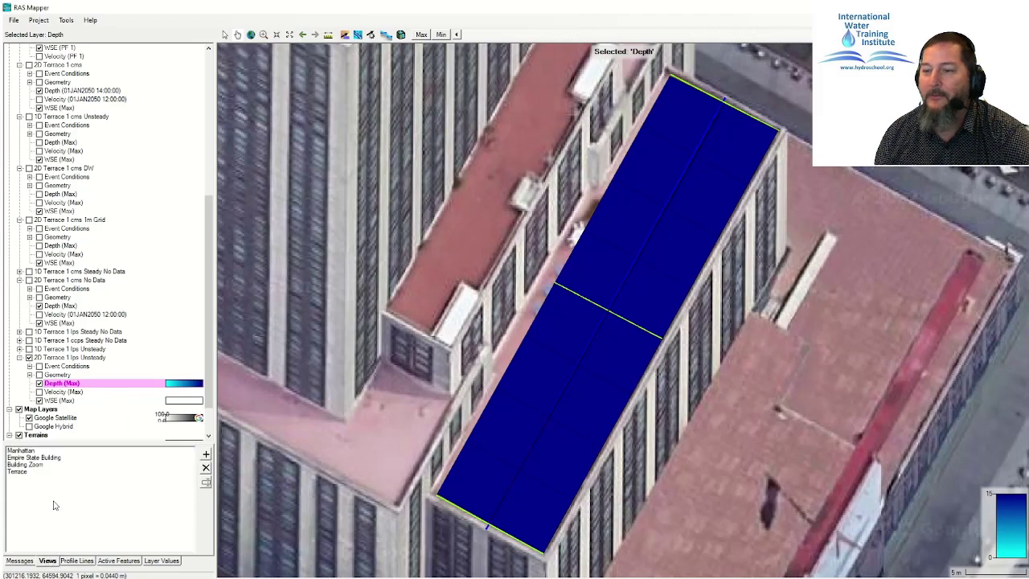
pyautogui.click(36, 464)
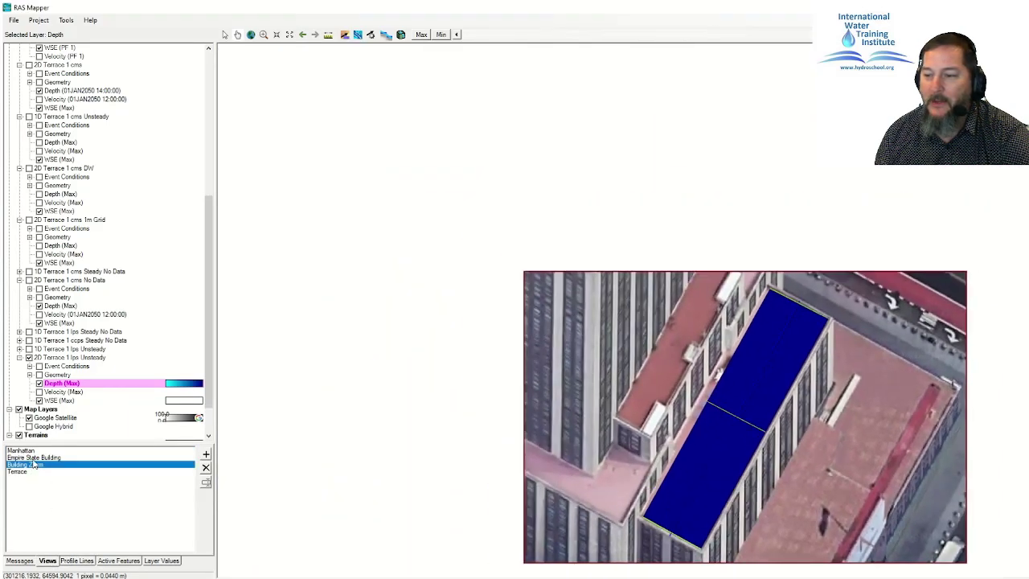
pyautogui.click(34, 461)
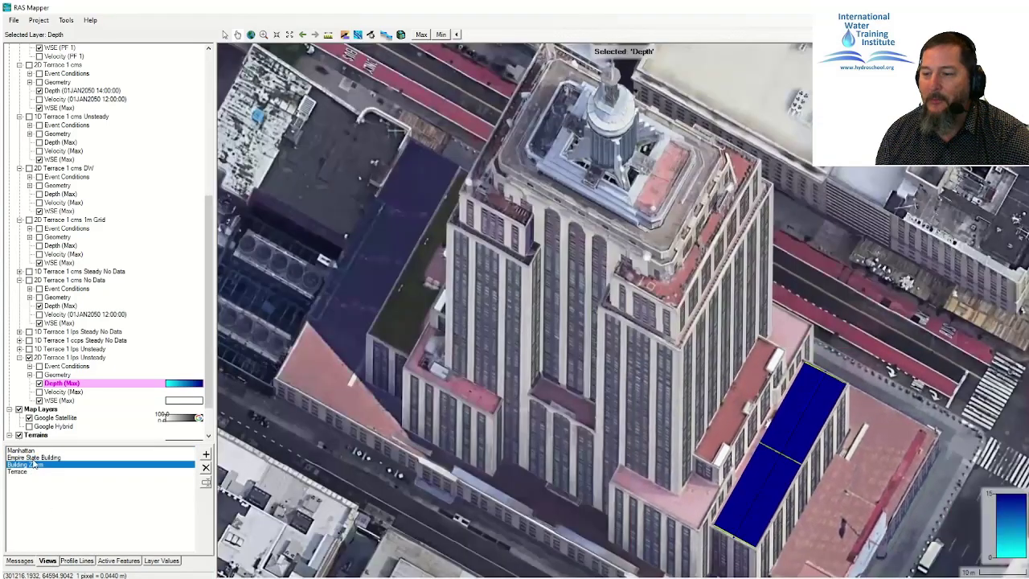
pyautogui.scroll(-5, 596, 371)
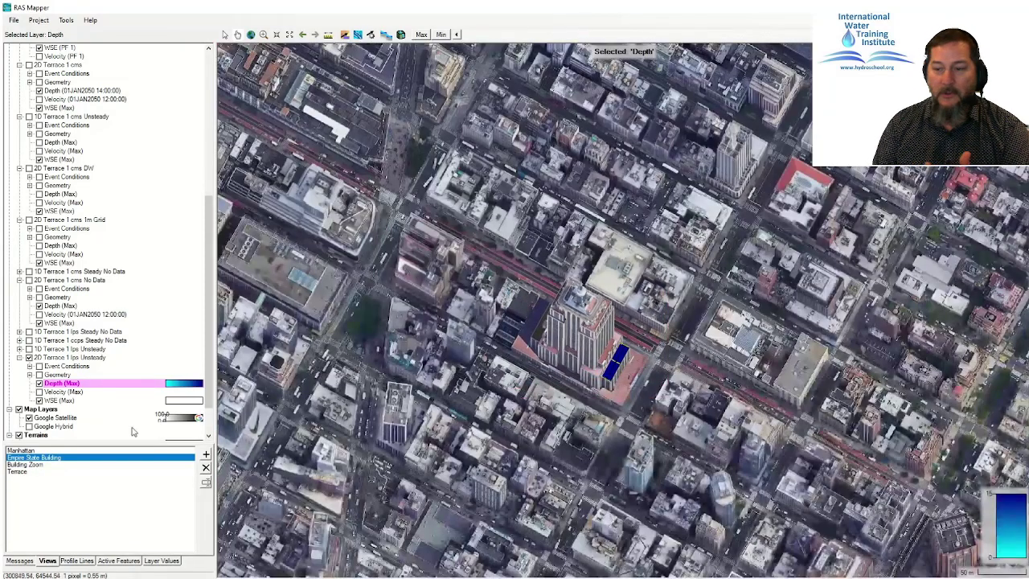
pyautogui.click(37, 451)
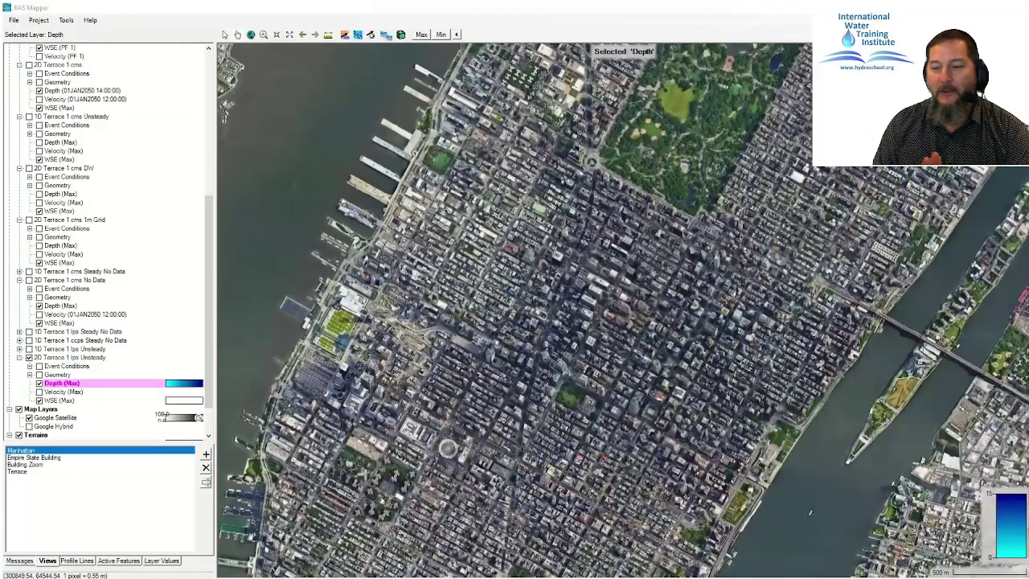
# Step: Switch to Acrobat Reader, maximize the Steady vs Unsteady slide, and go on to the PowerPoint slide show
pyautogui.moveTo(0, 120); pyautogui.dragTo(493, 101)
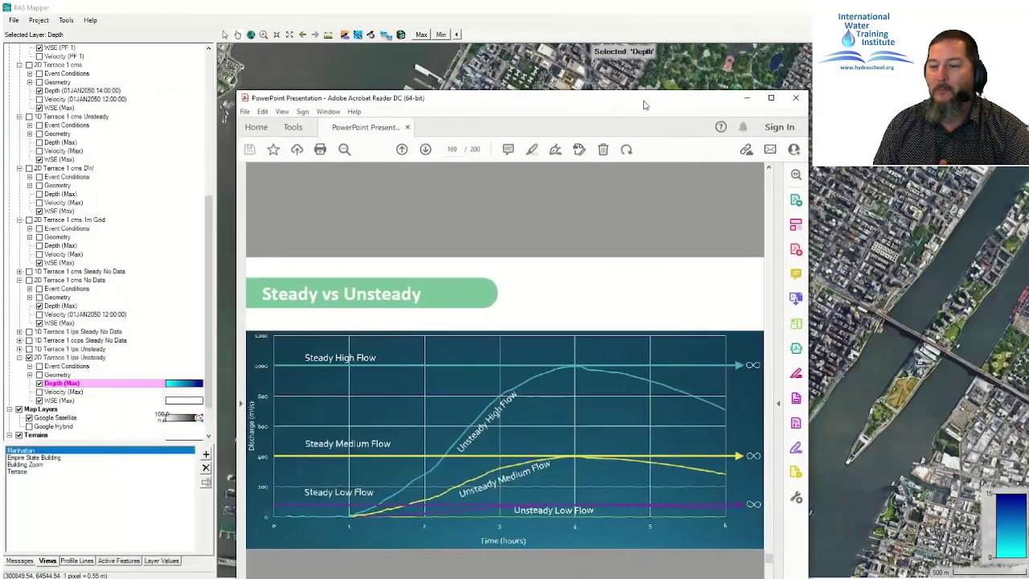
pyautogui.click(771, 98)
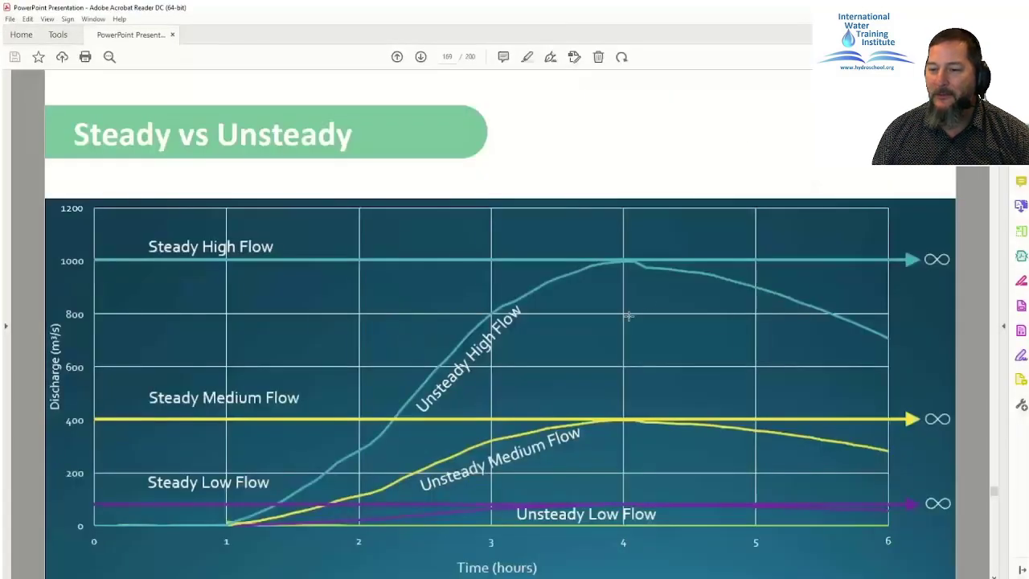
pyautogui.hotkey('alt', 'Tab')
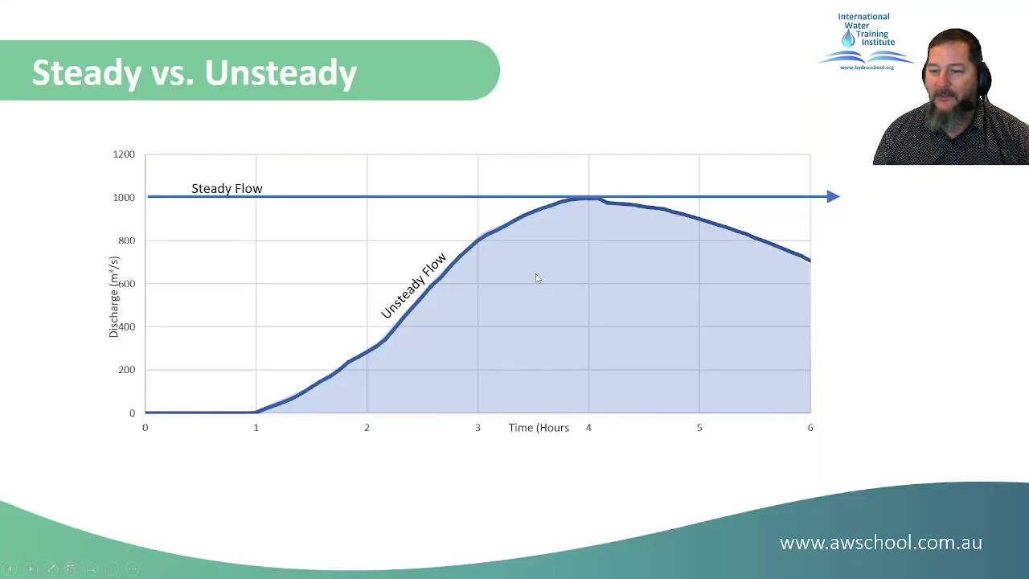